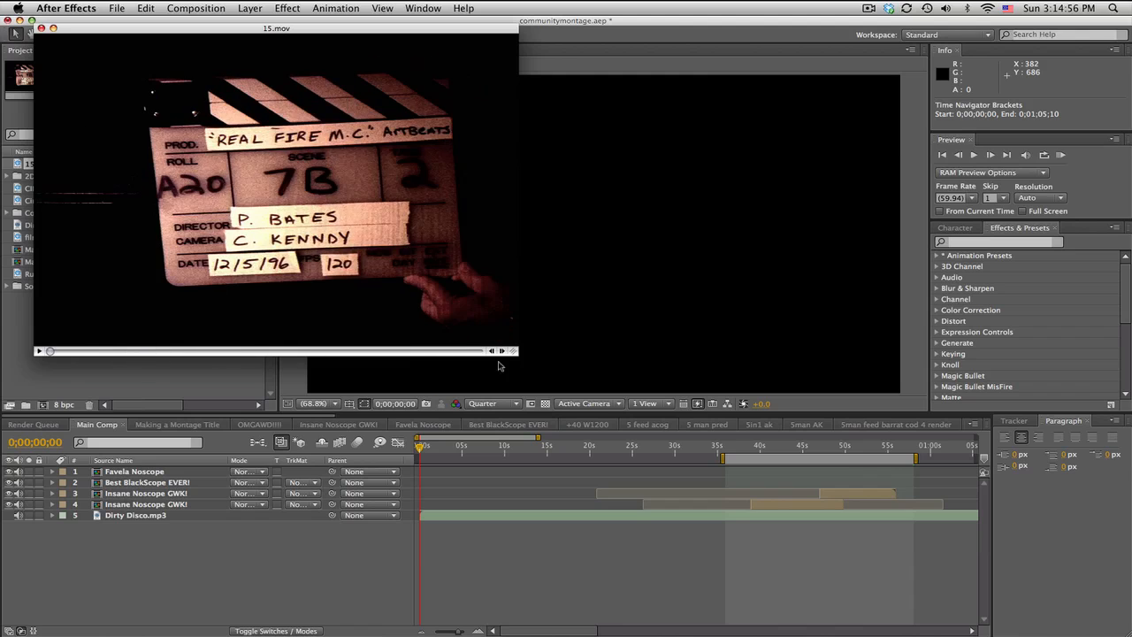
Create a composition from the 15.mov footage and name it Intro Snap.
click(399, 351)
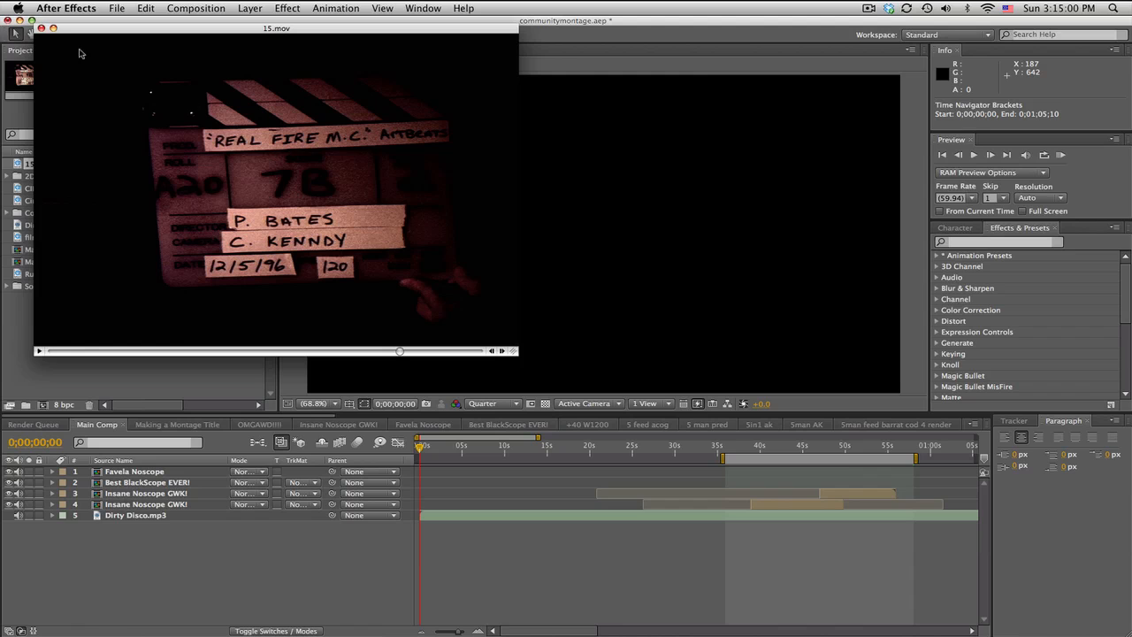
click(41, 29)
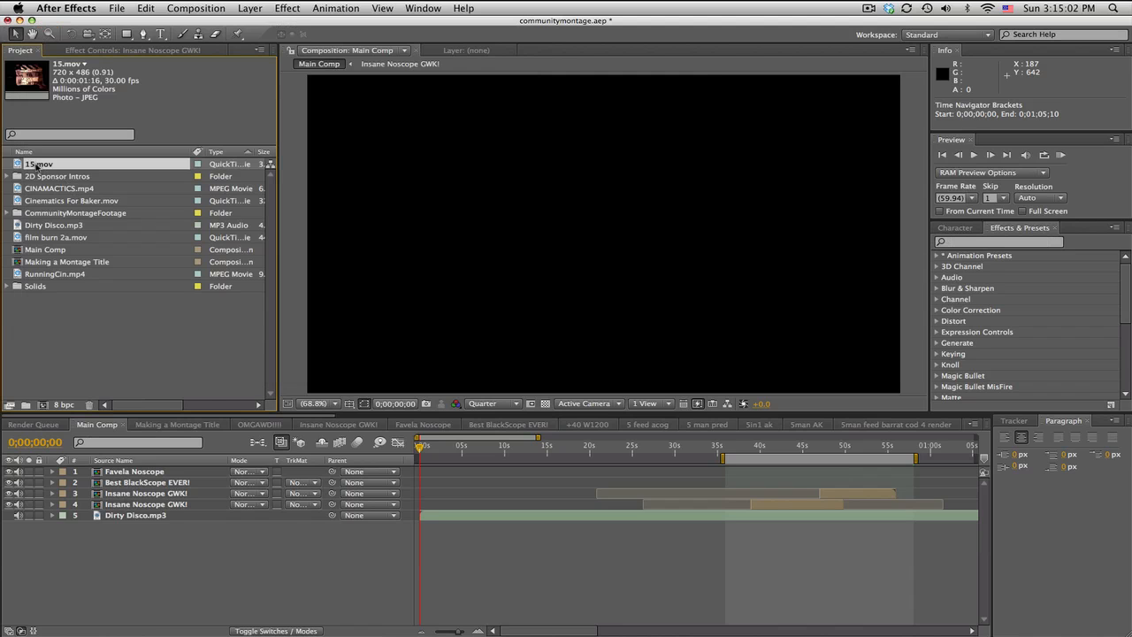
drag(37, 164, 42, 404)
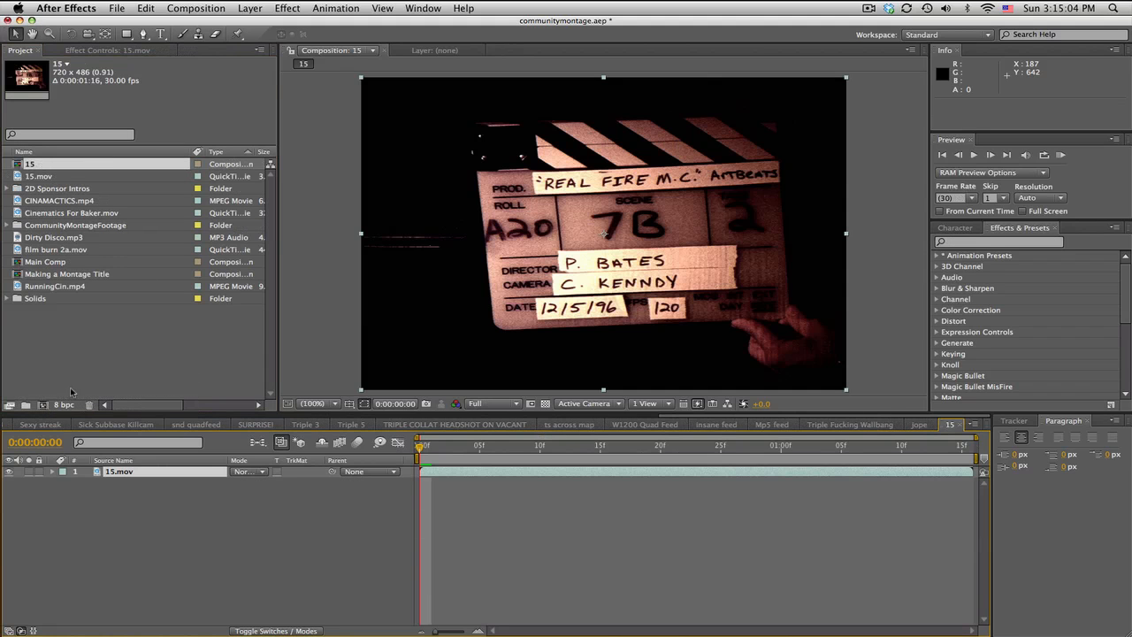
click(207, 8)
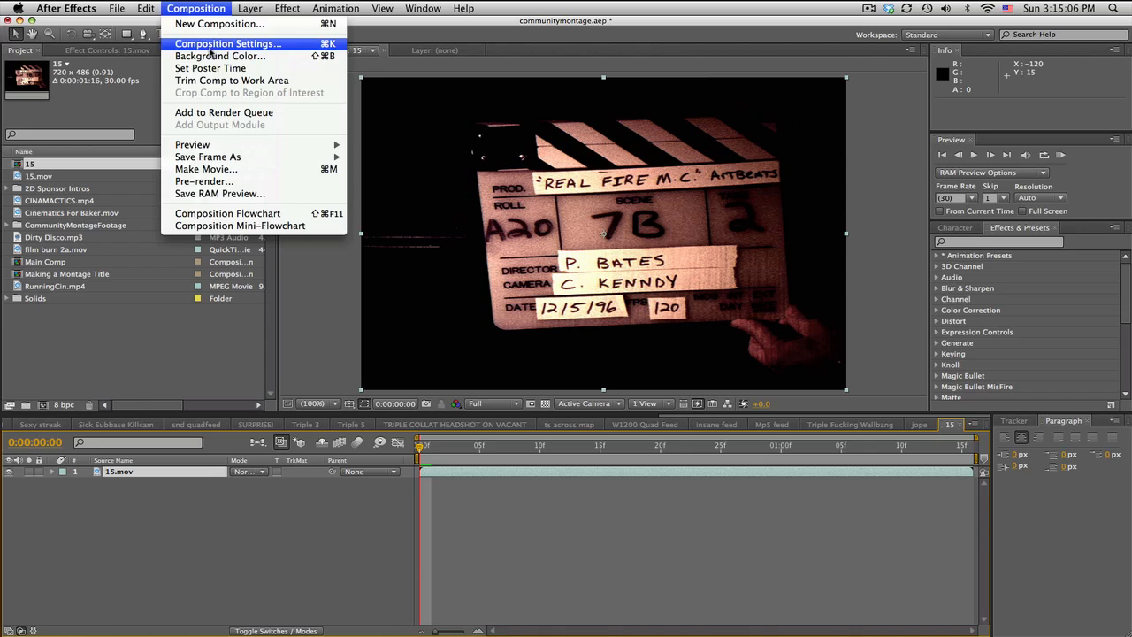
click(211, 49)
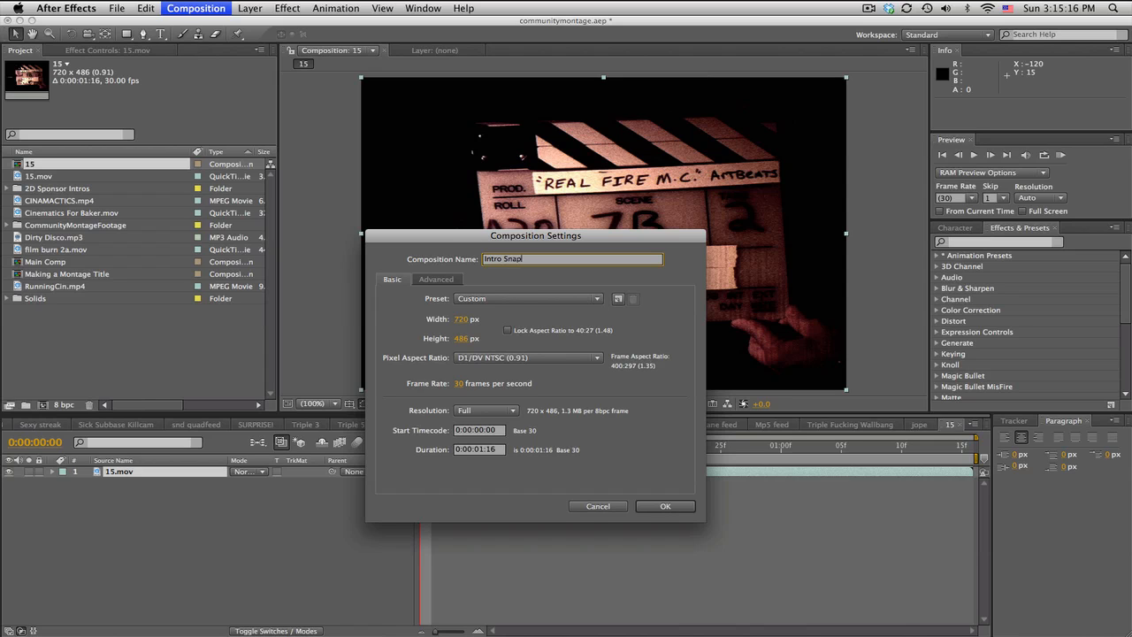
key(Return)
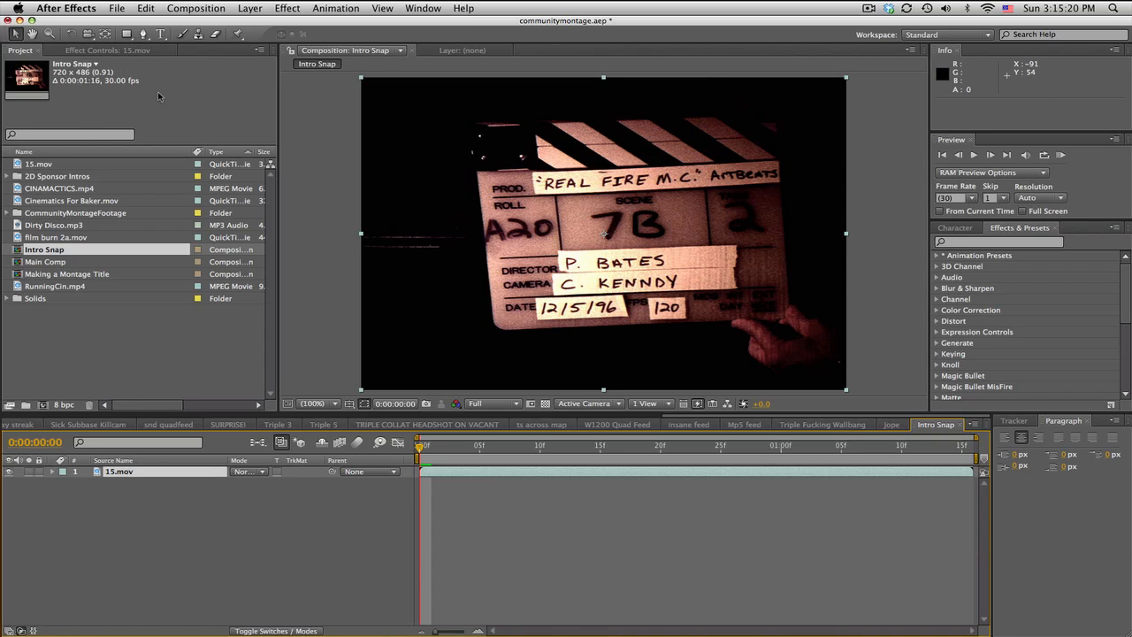
Add a null object layer above 15.mov in the Intro Snap composition.
drag(442, 448, 531, 447)
click(421, 447)
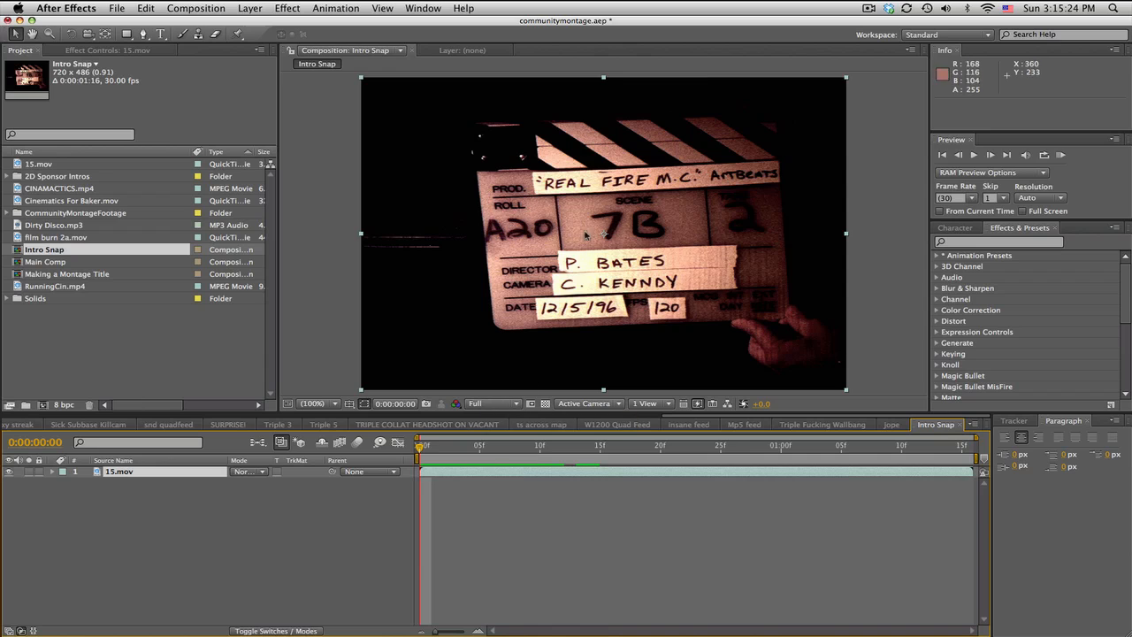
click(250, 8)
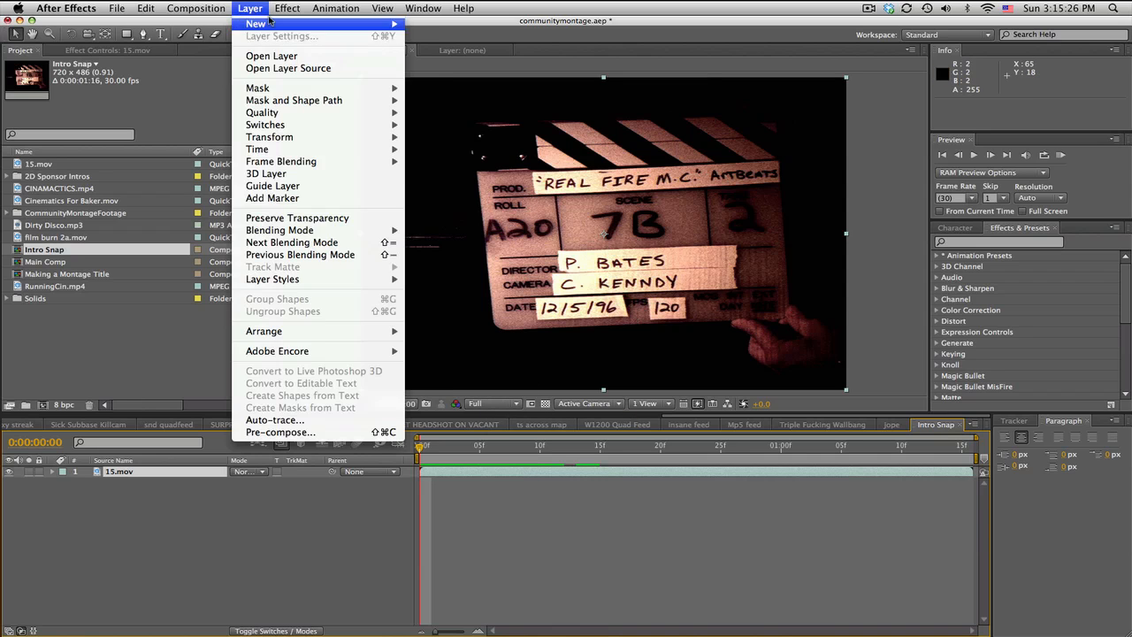
mouse_move(248, 24)
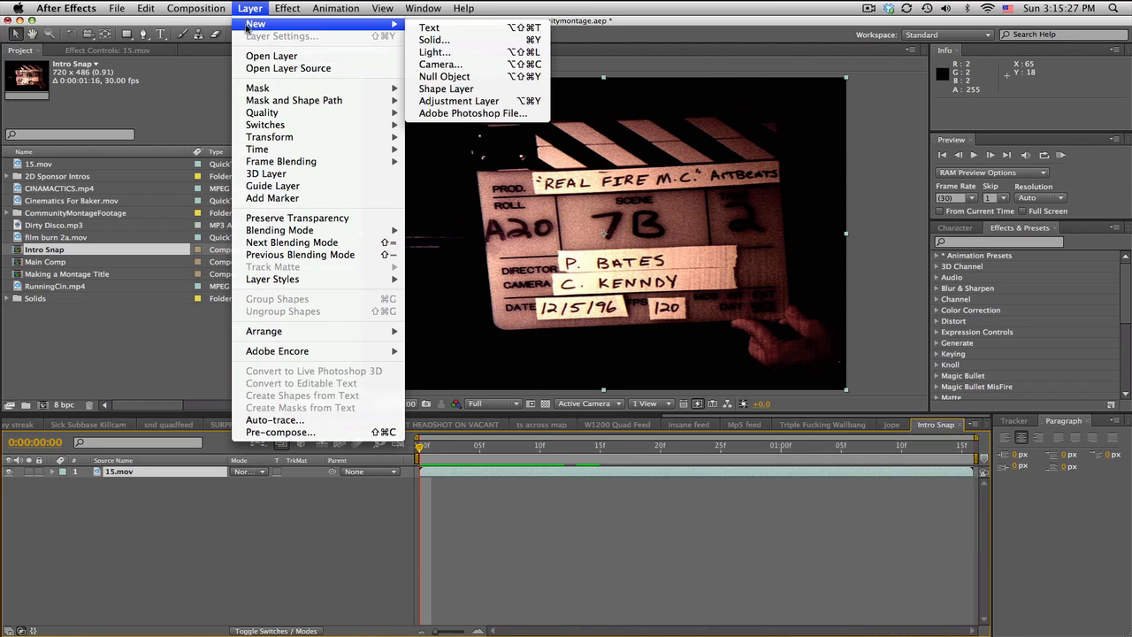
click(478, 76)
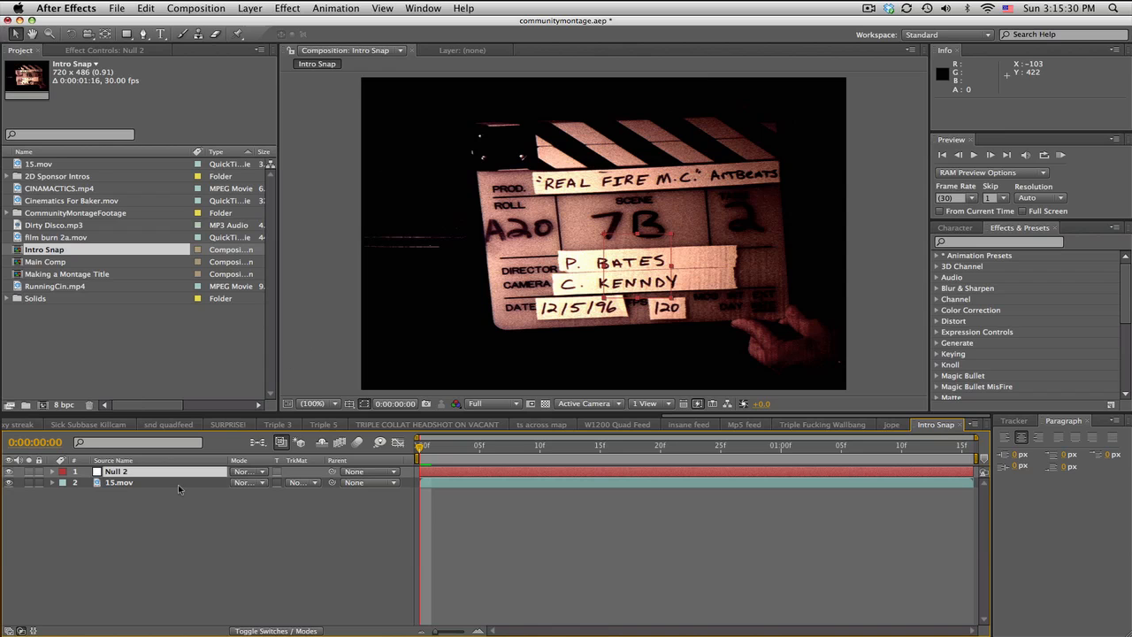
Start motion tracking on the 15.mov layer with both position and rotation enabled.
click(165, 483)
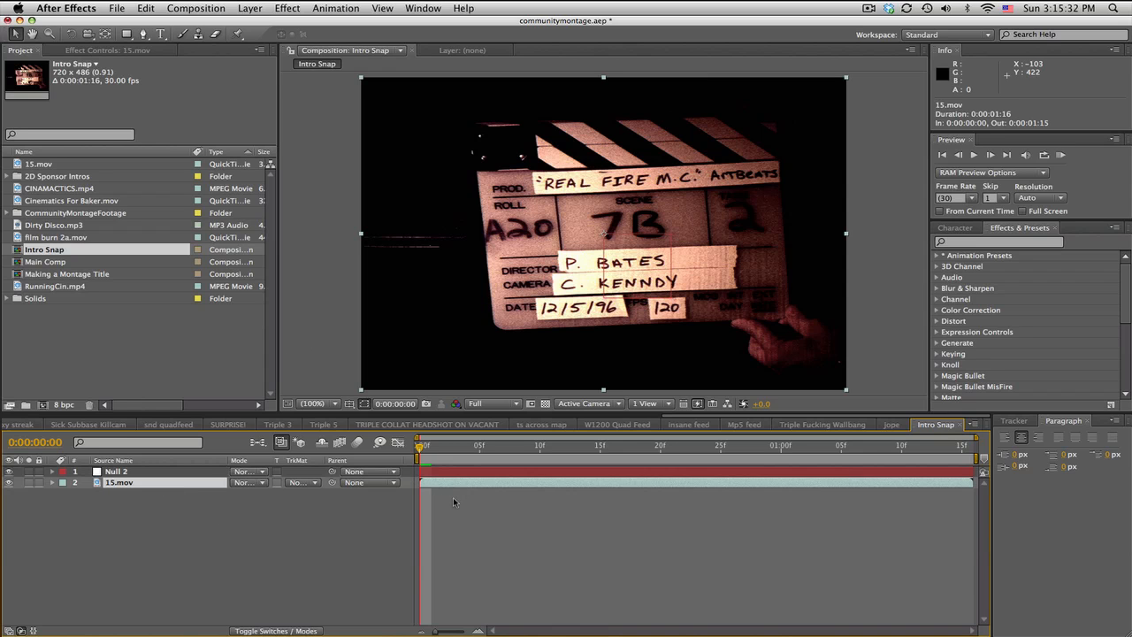
click(340, 8)
mouse_move(436, 8)
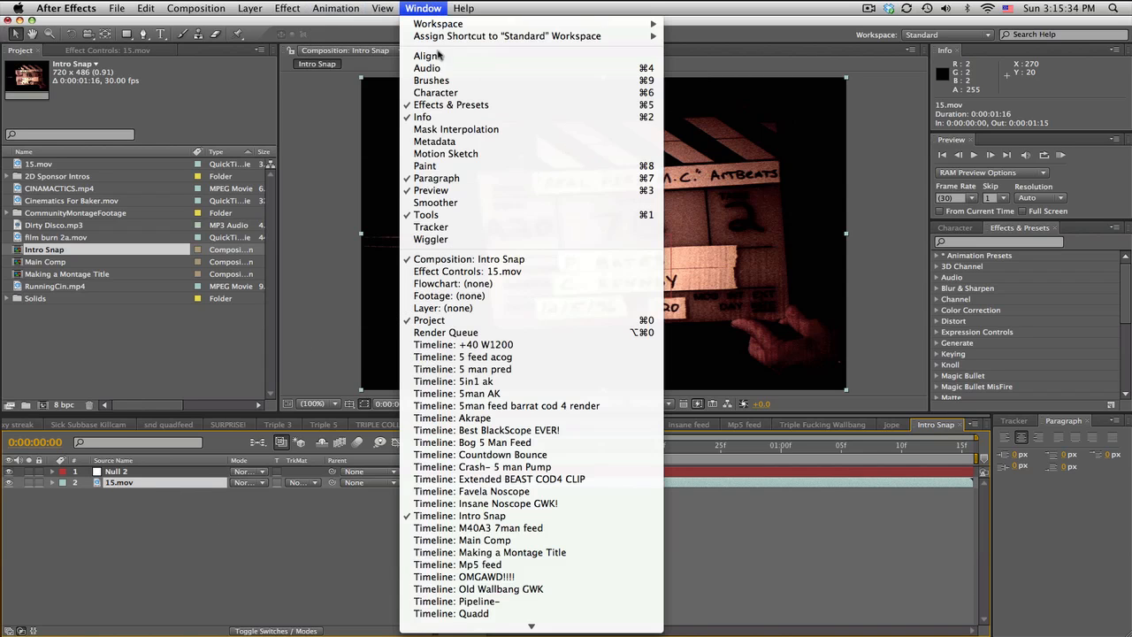
click(438, 228)
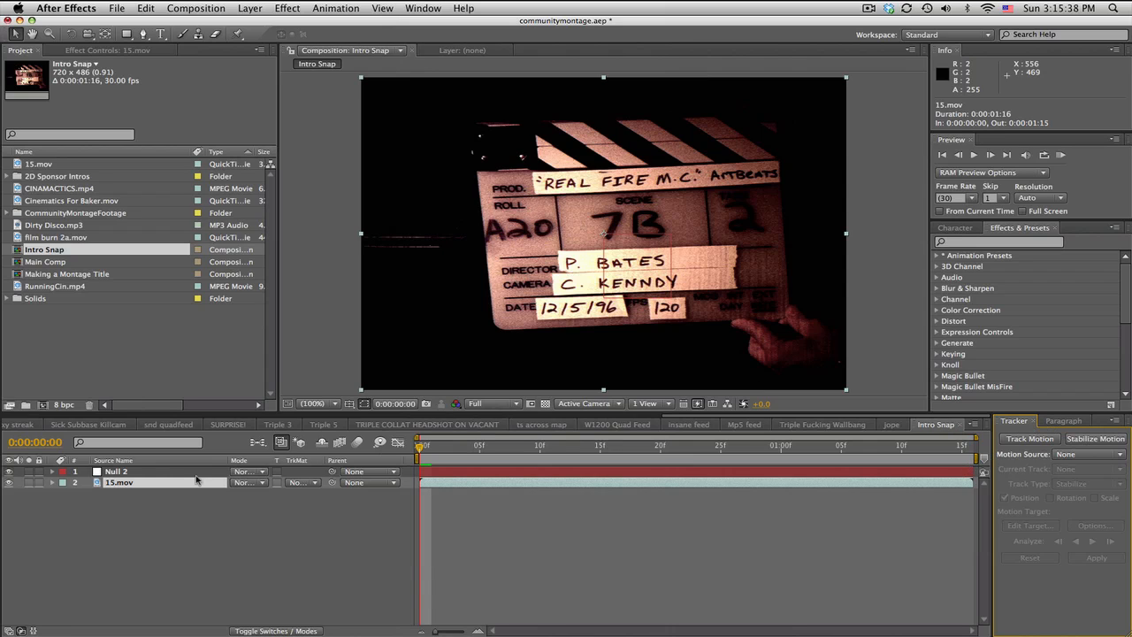
click(1029, 440)
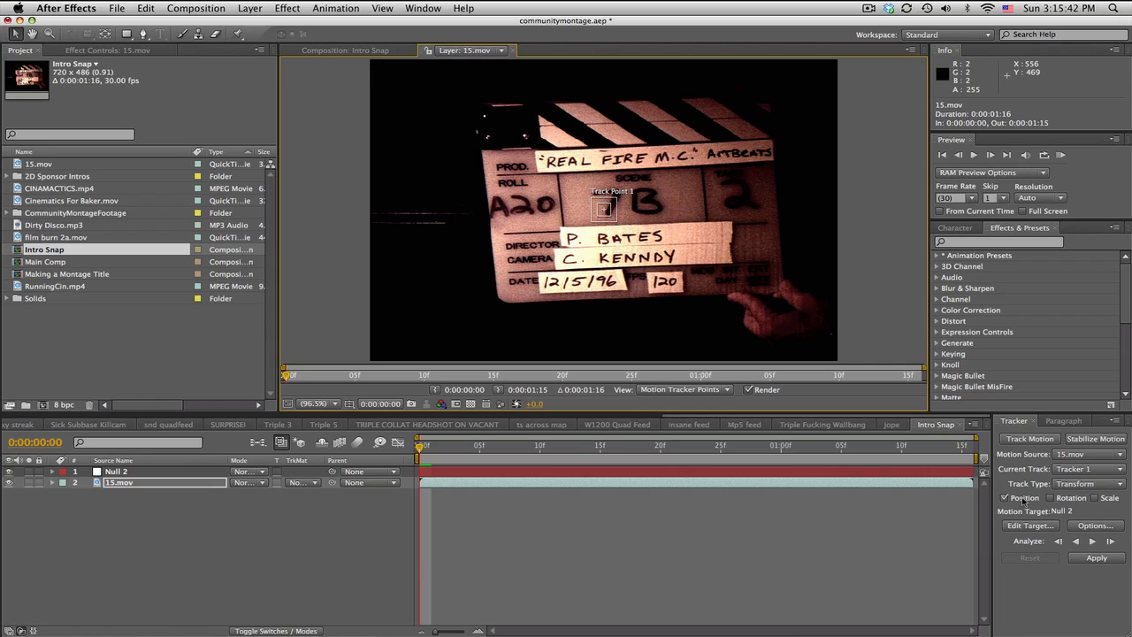
click(1052, 498)
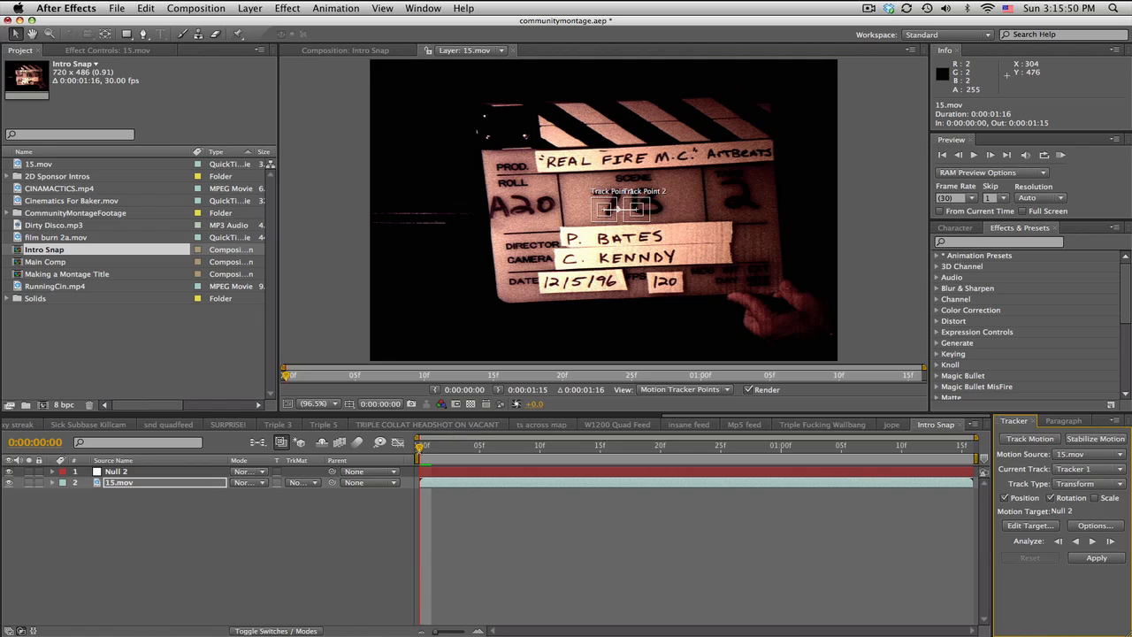
Go to 0:00:00:14 and raise the layer view's exposure to +3.0.
drag(536, 405, 548, 409)
click(543, 408)
text(1)
key(Return)
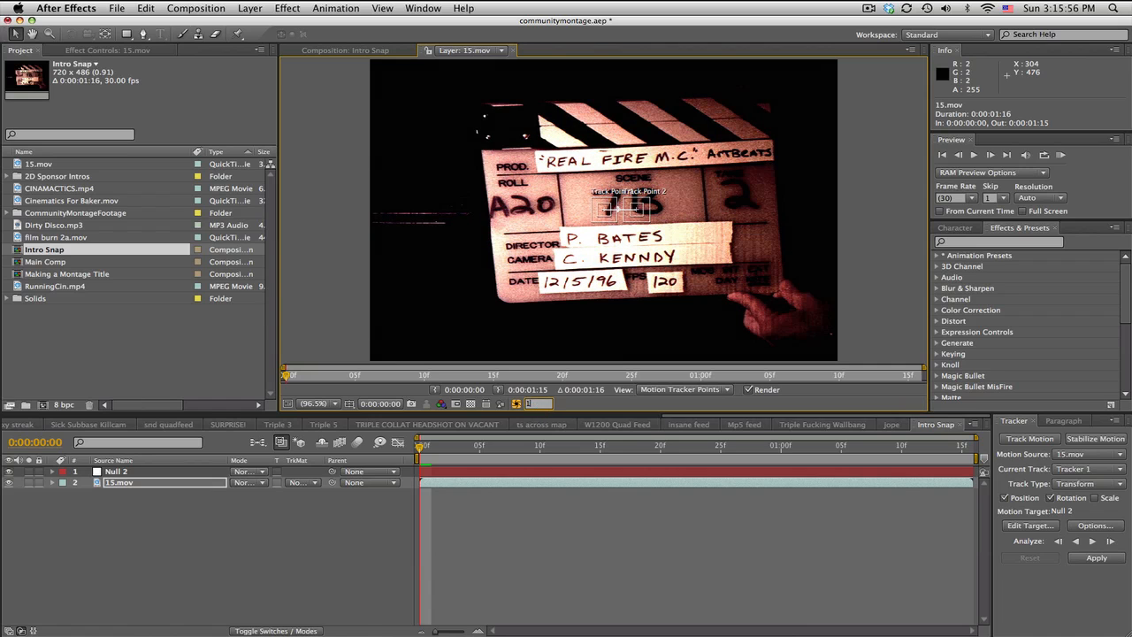
key(space)
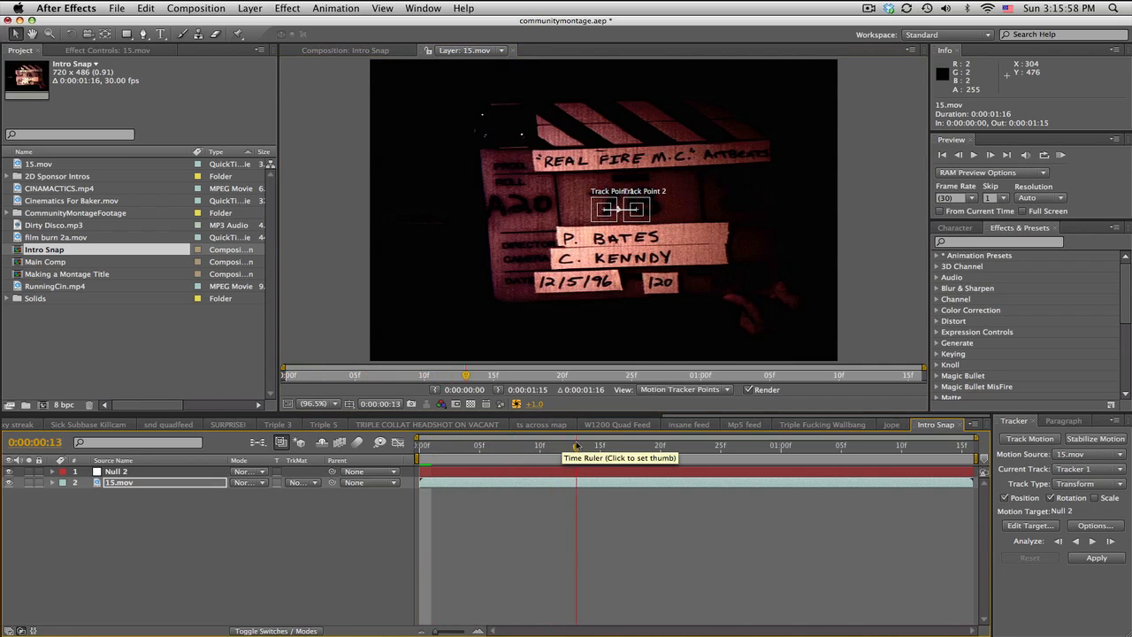
drag(531, 409, 548, 406)
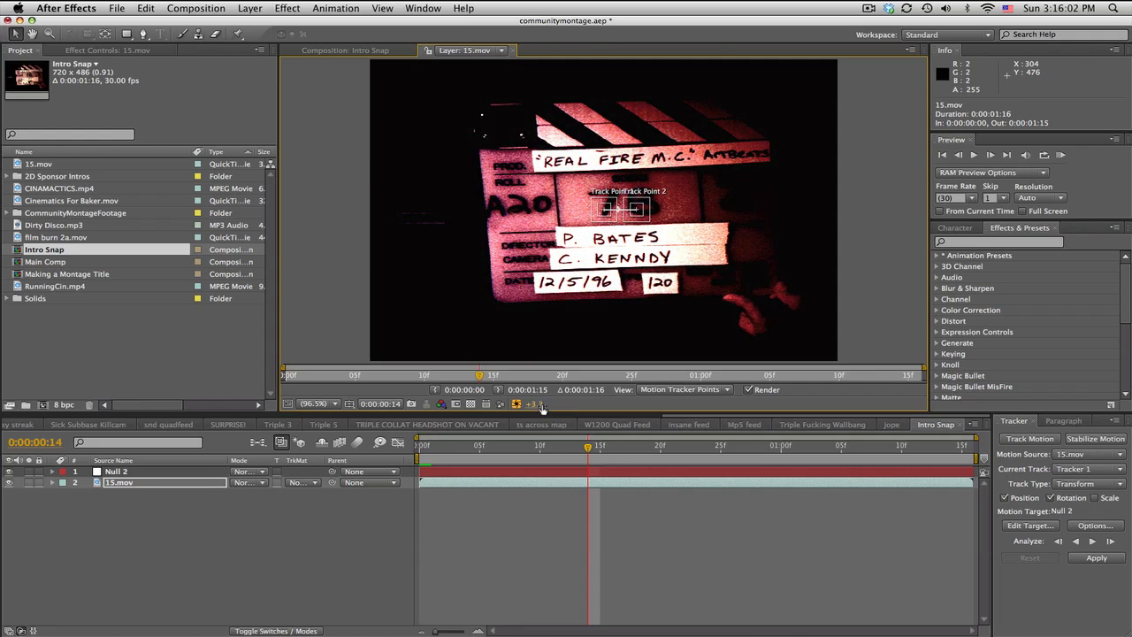
click(541, 407)
text(3)
key(Return)
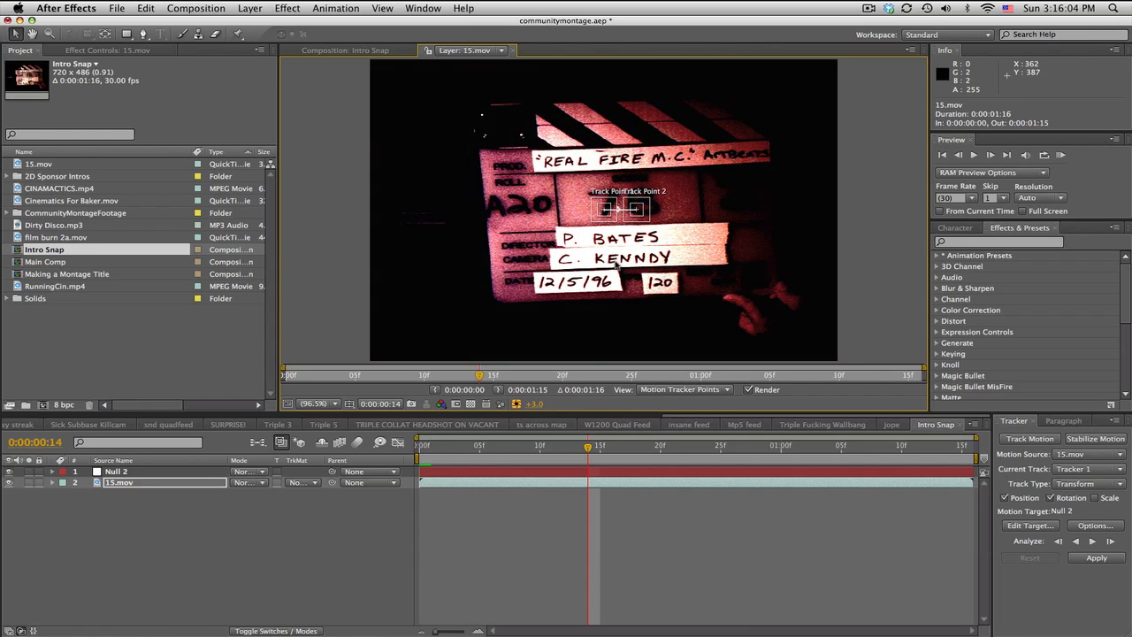
At 100% magnification, place Track Point 1 on the word REAL and Track Point 2 at the end of the slate's camera line.
click(329, 404)
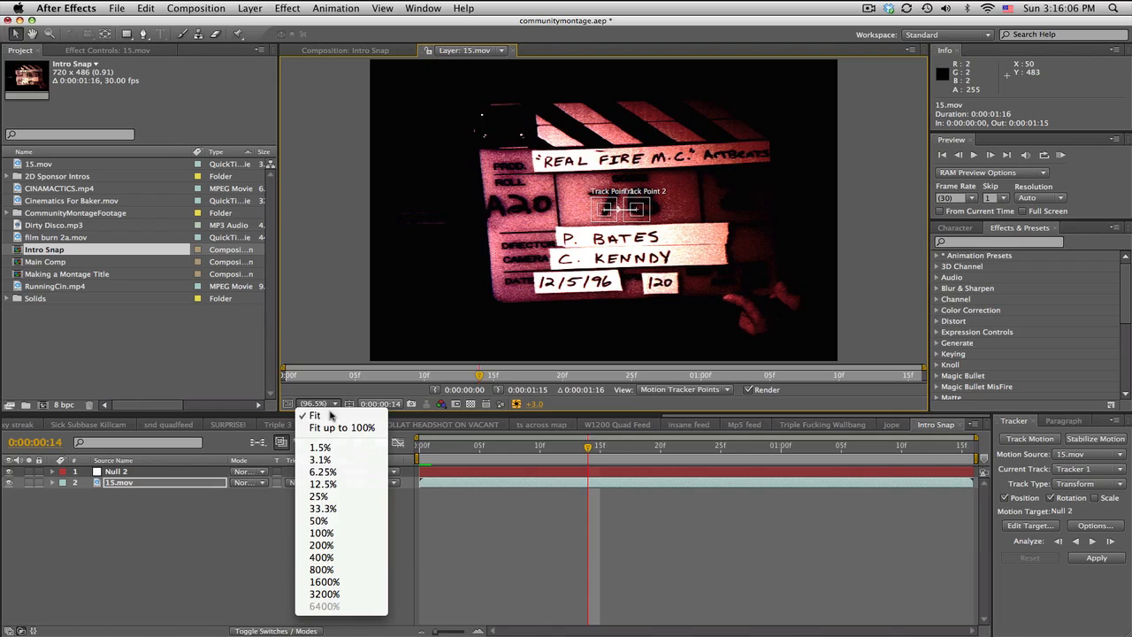
click(324, 534)
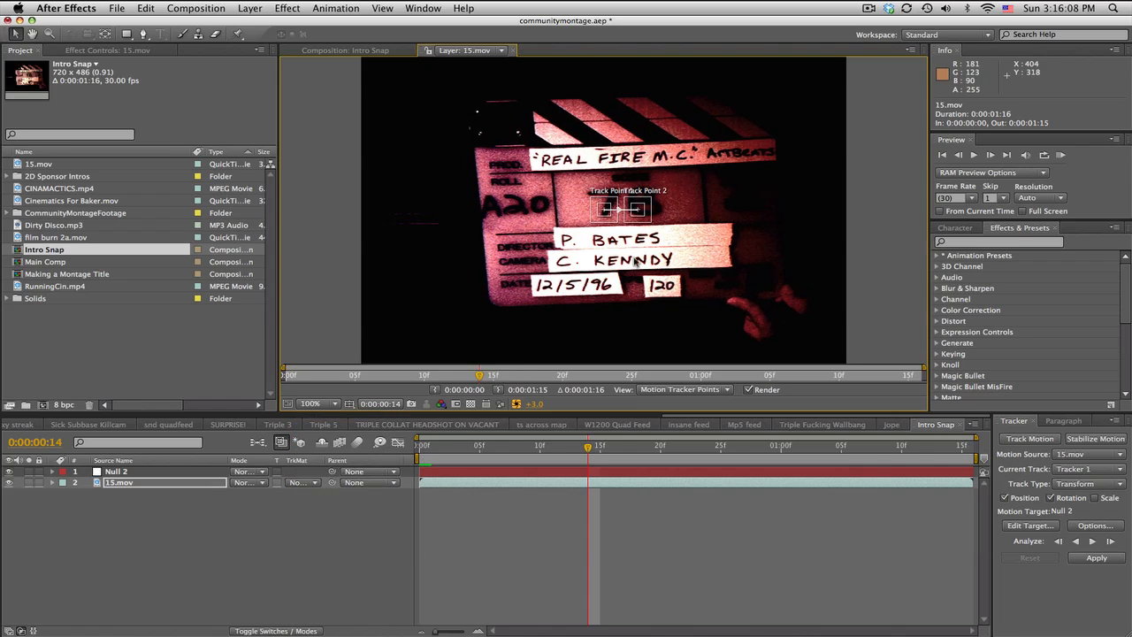
key(space)
drag(636, 259, 613, 283)
drag(591, 237, 566, 198)
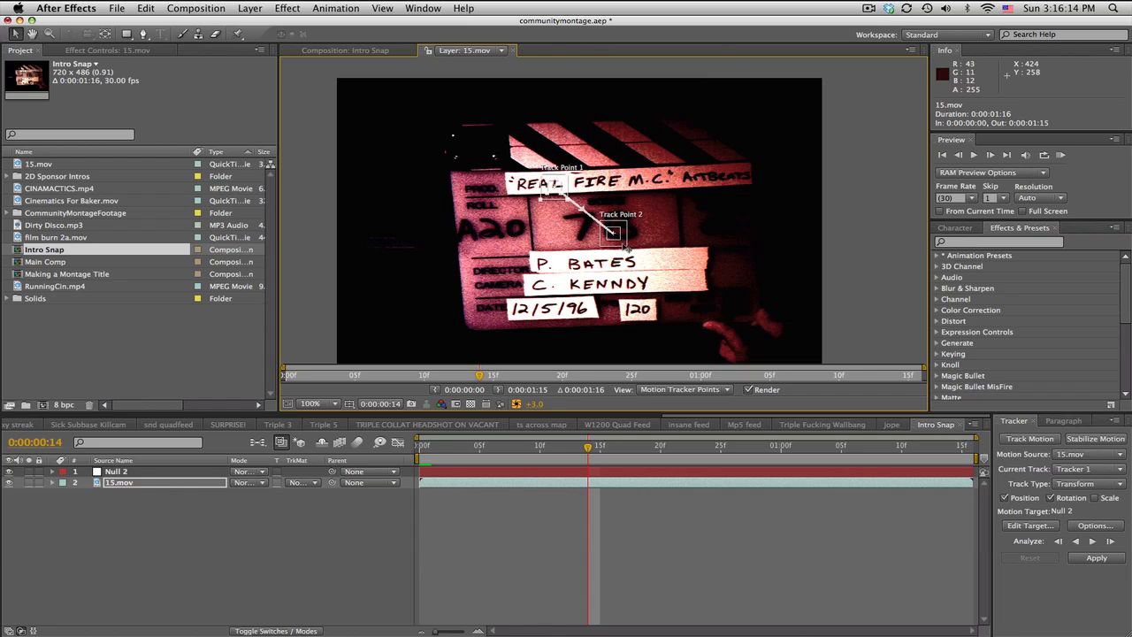
drag(626, 247, 659, 292)
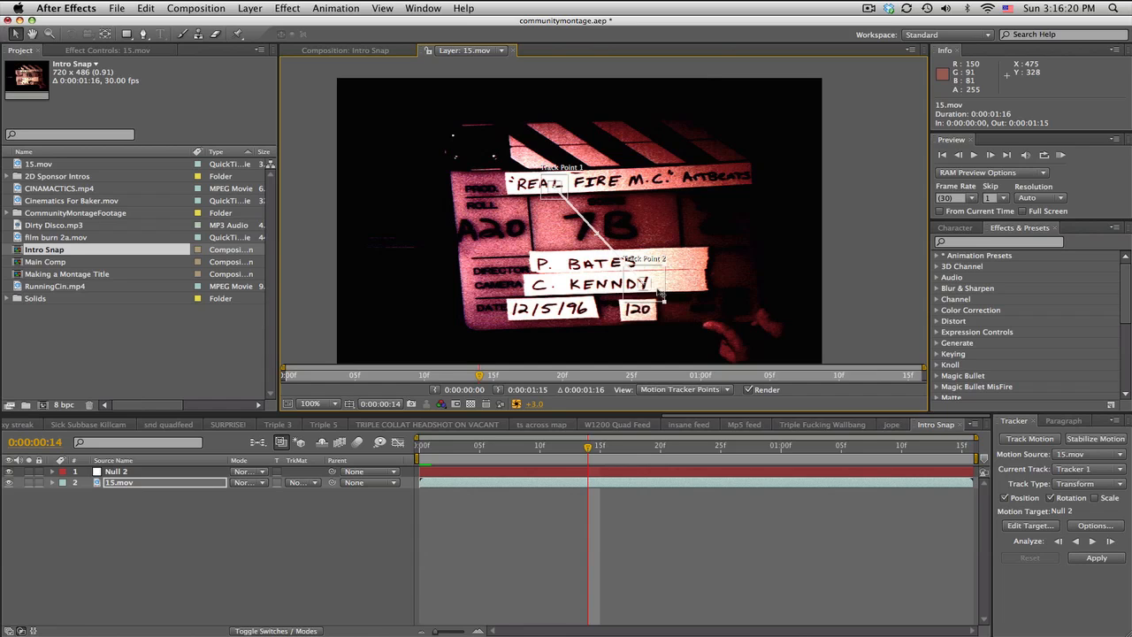
On the clip's first frame, fine-tune the placement of both track points and analyze the motion forward through the clip.
key(Home)
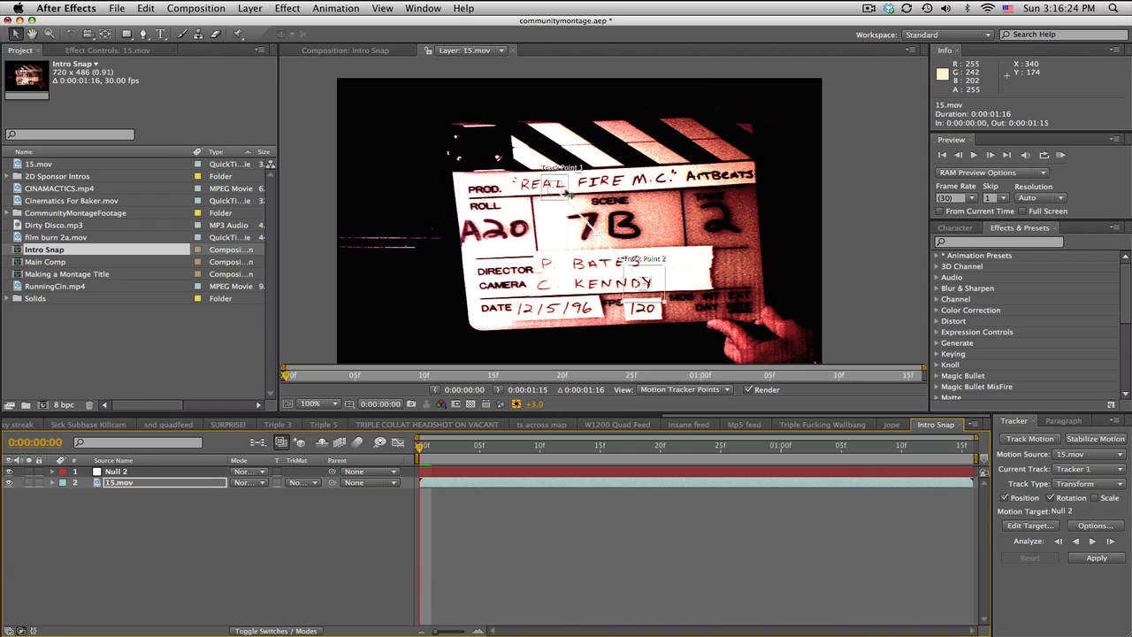
drag(567, 194, 569, 194)
drag(659, 297, 667, 296)
click(1052, 497)
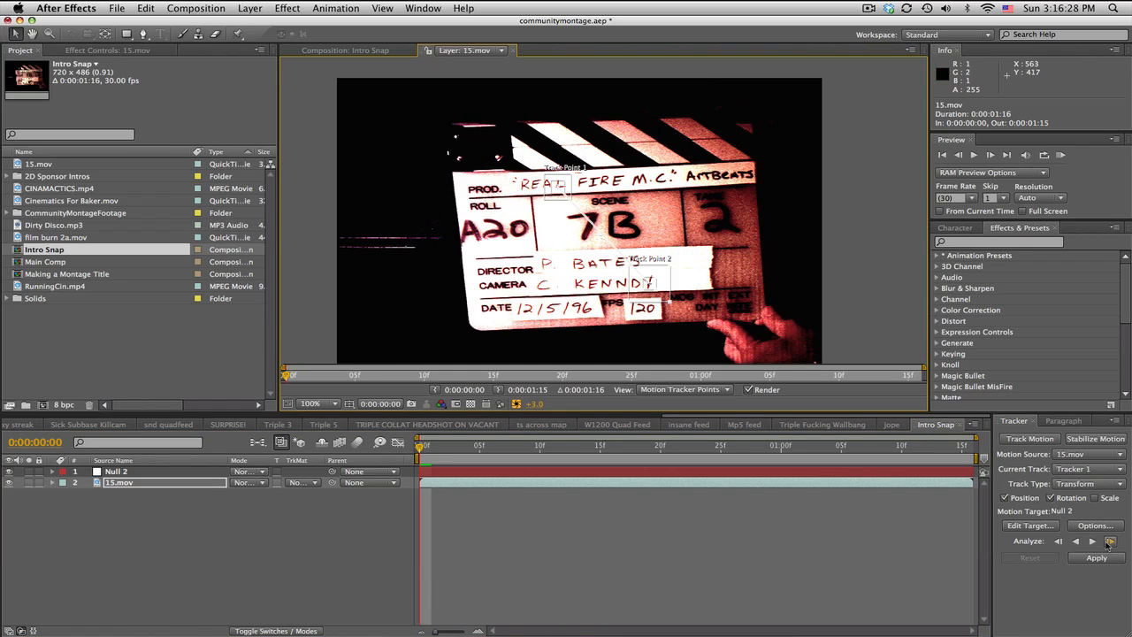
click(1093, 541)
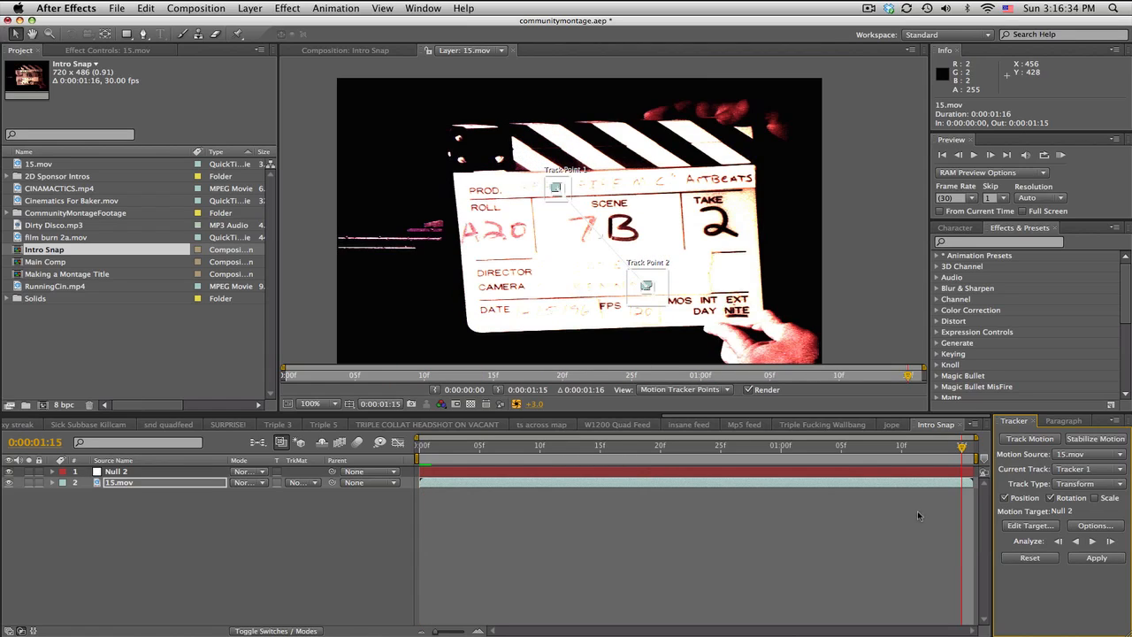
Apply the tracked motion to the Null 2 layer in X and Y, and collapse the properties of both layers.
click(1031, 526)
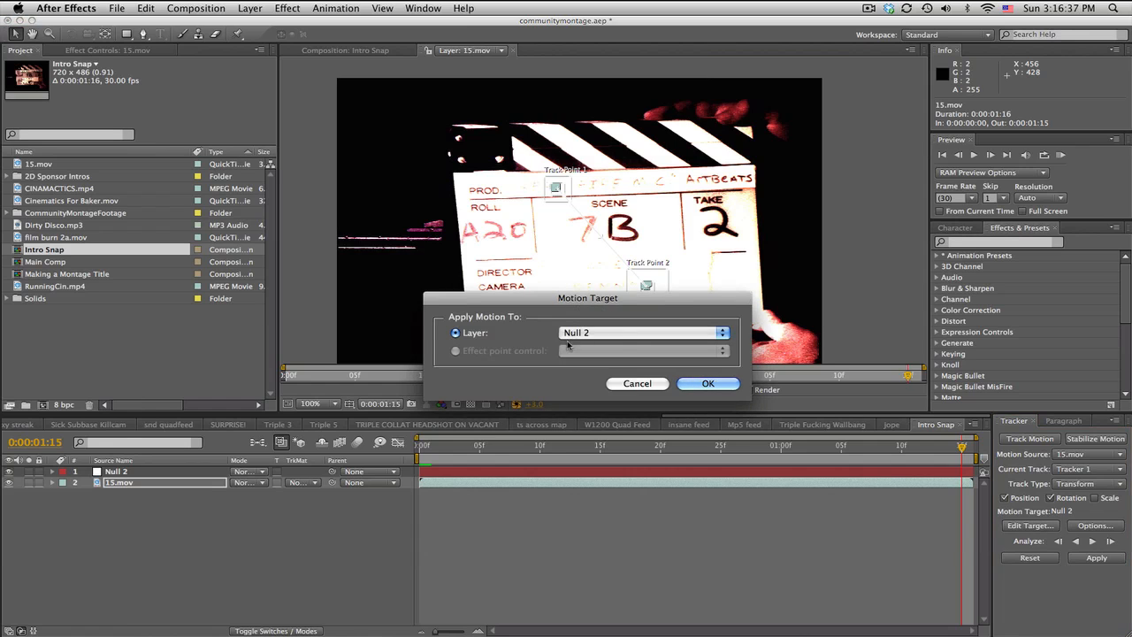
click(701, 385)
click(1117, 559)
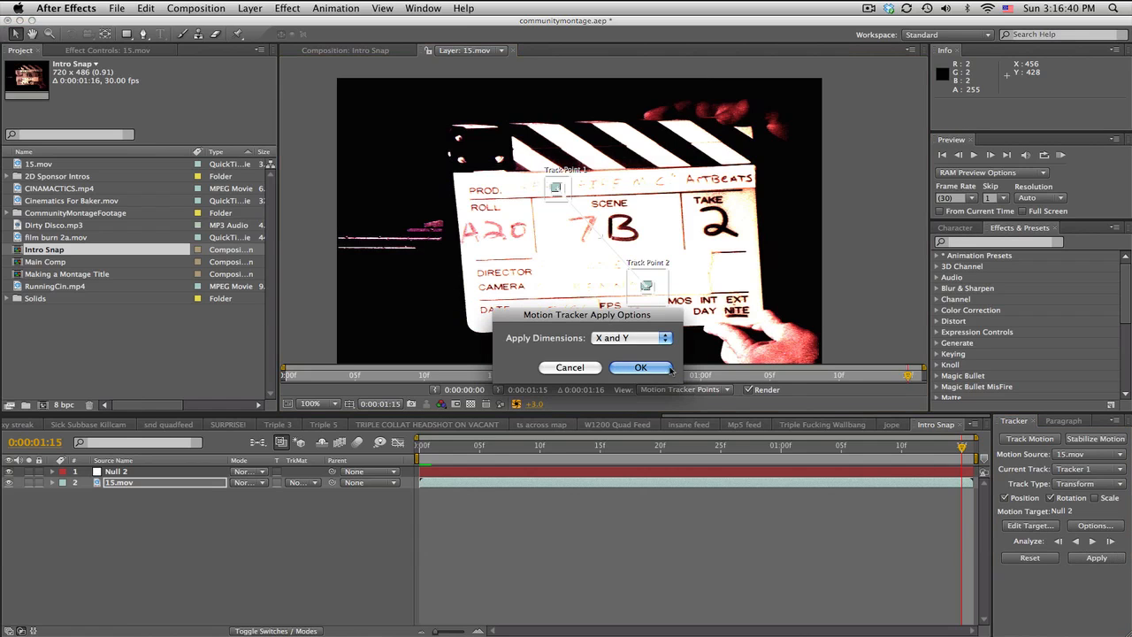
click(640, 368)
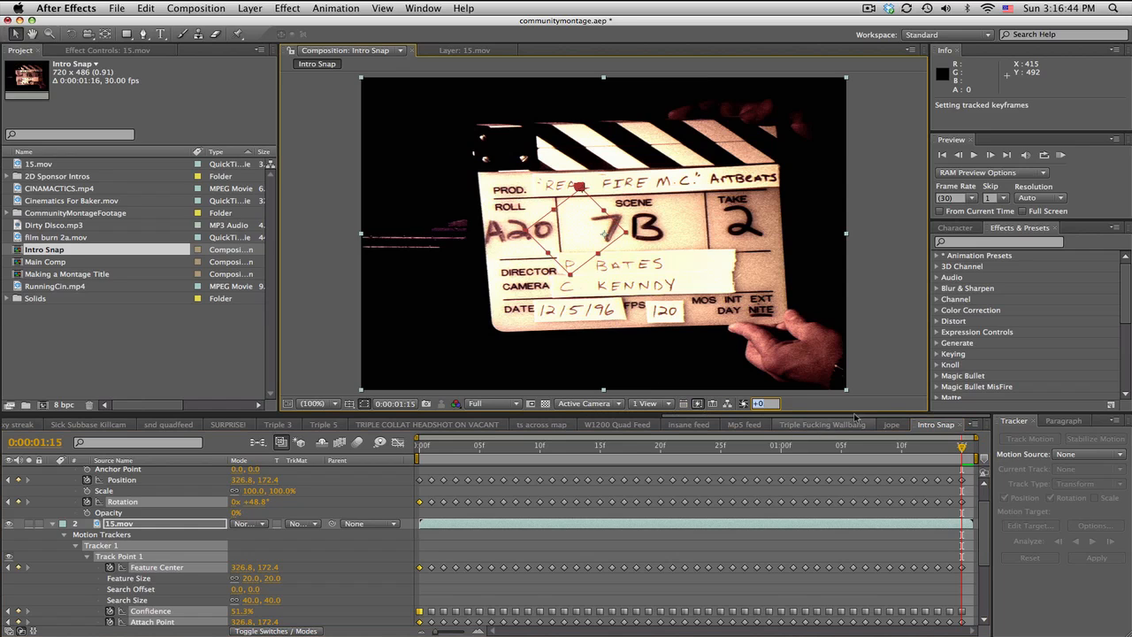
click(743, 515)
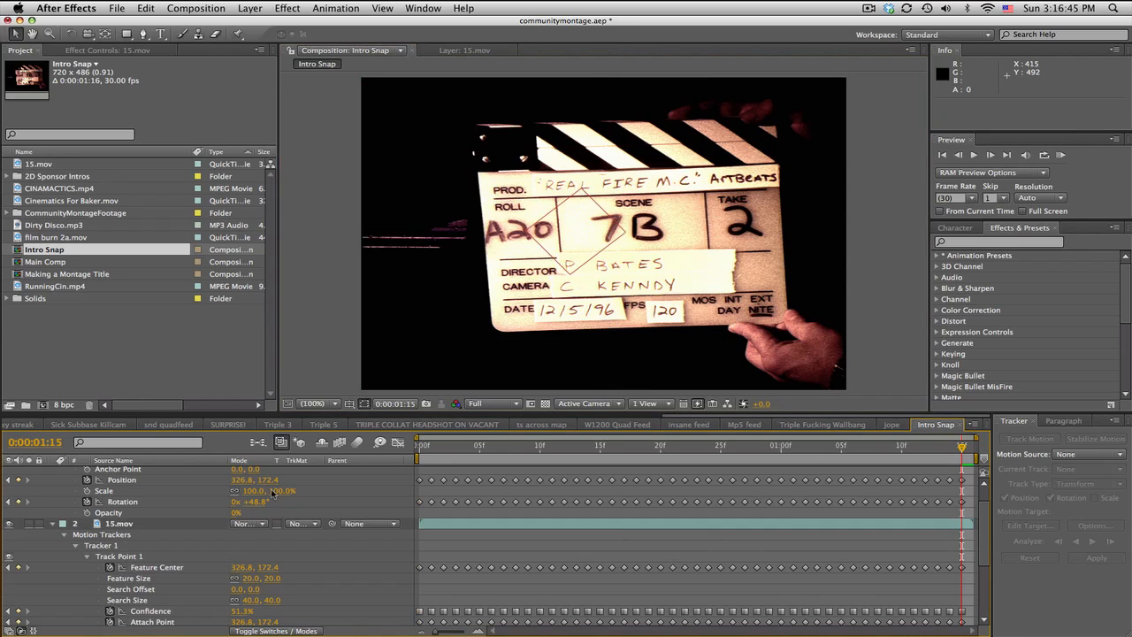
click(51, 524)
click(52, 471)
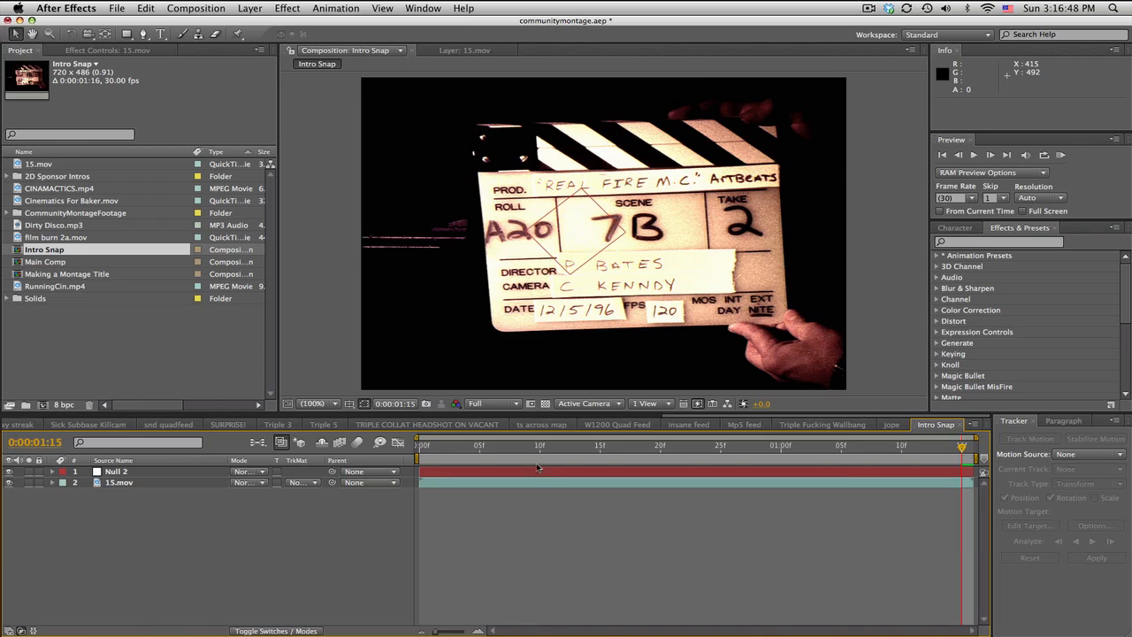
Move the playhead to 0:00:00:05 and duplicate the 15.mov layer.
drag(424, 446, 479, 455)
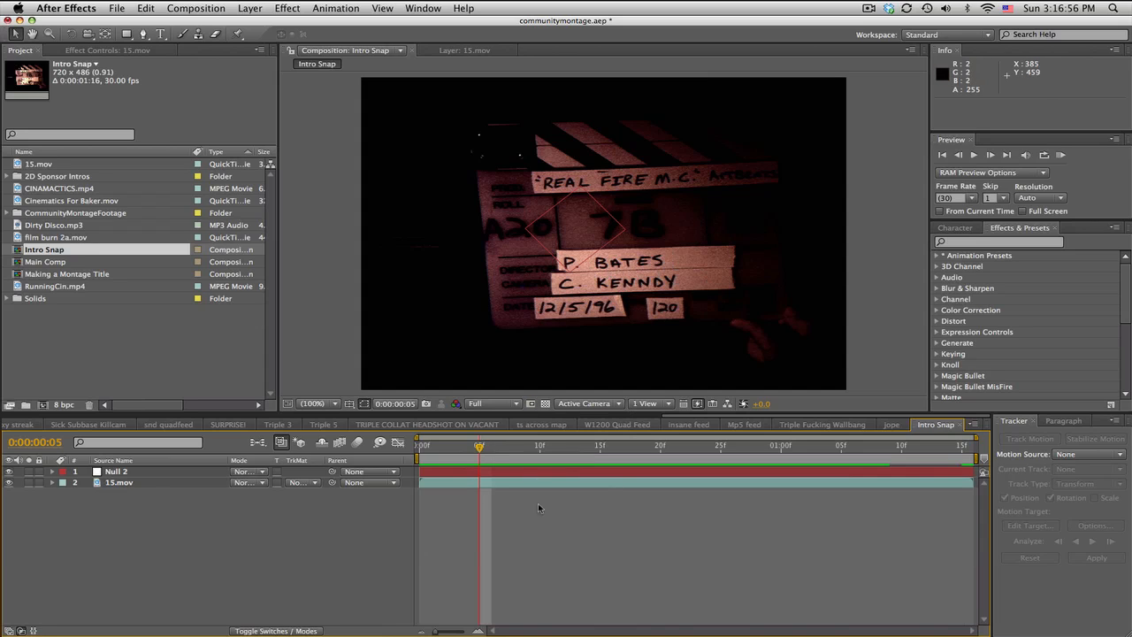
click(147, 484)
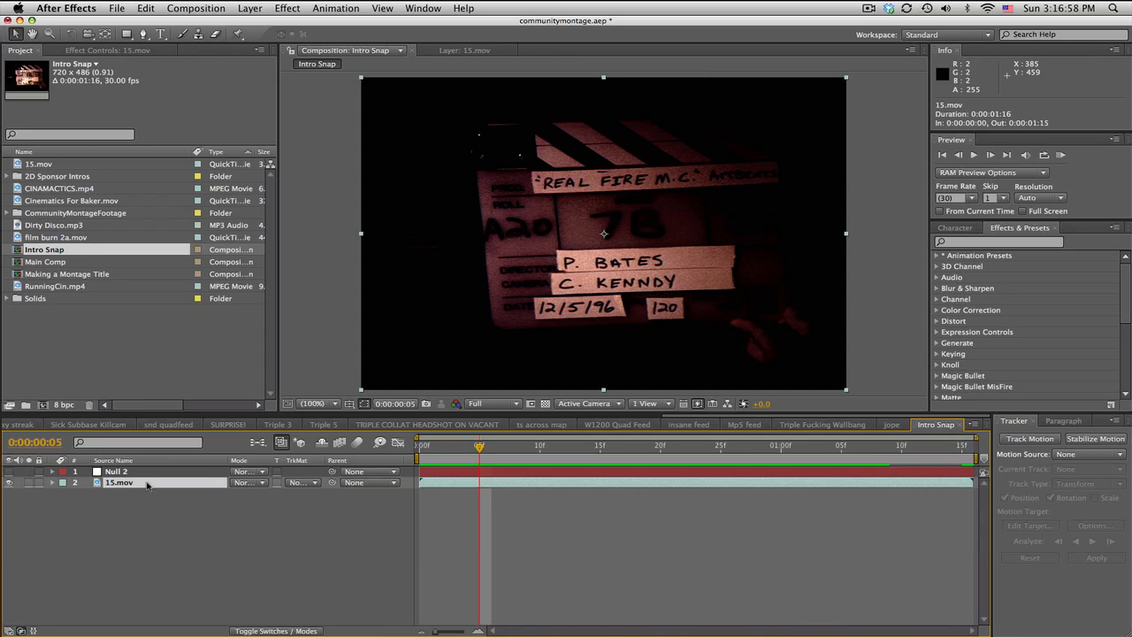
key(super+d)
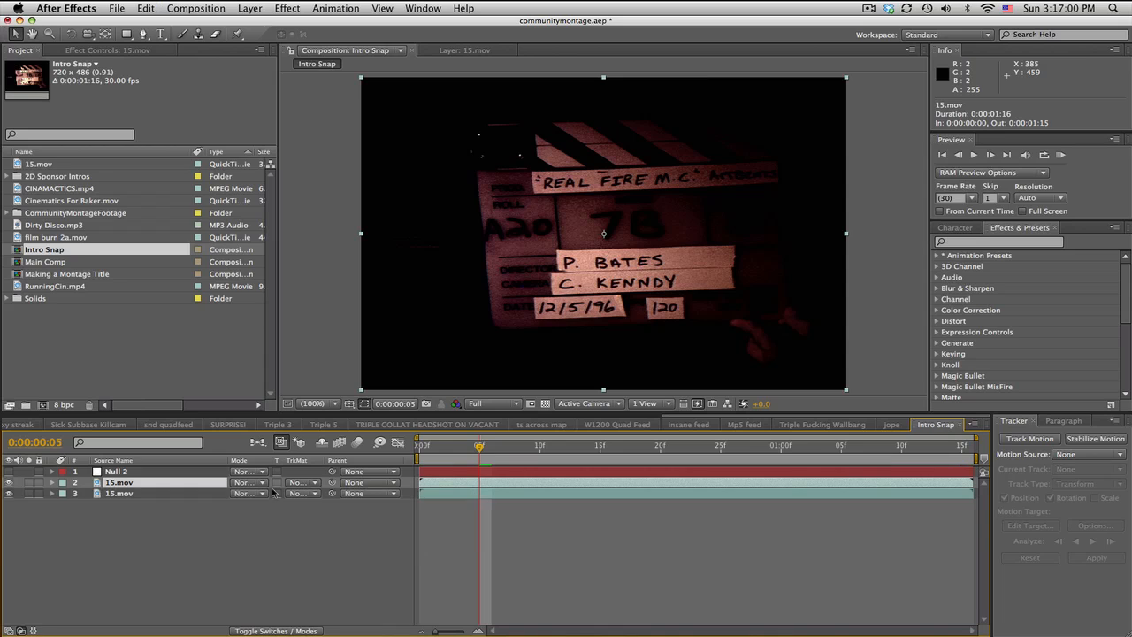
On the upper 15.mov layer, mask the empty tape after the director's name, about 101 × 22 px, fit its lower-left corner, and check it soloed.
click(127, 34)
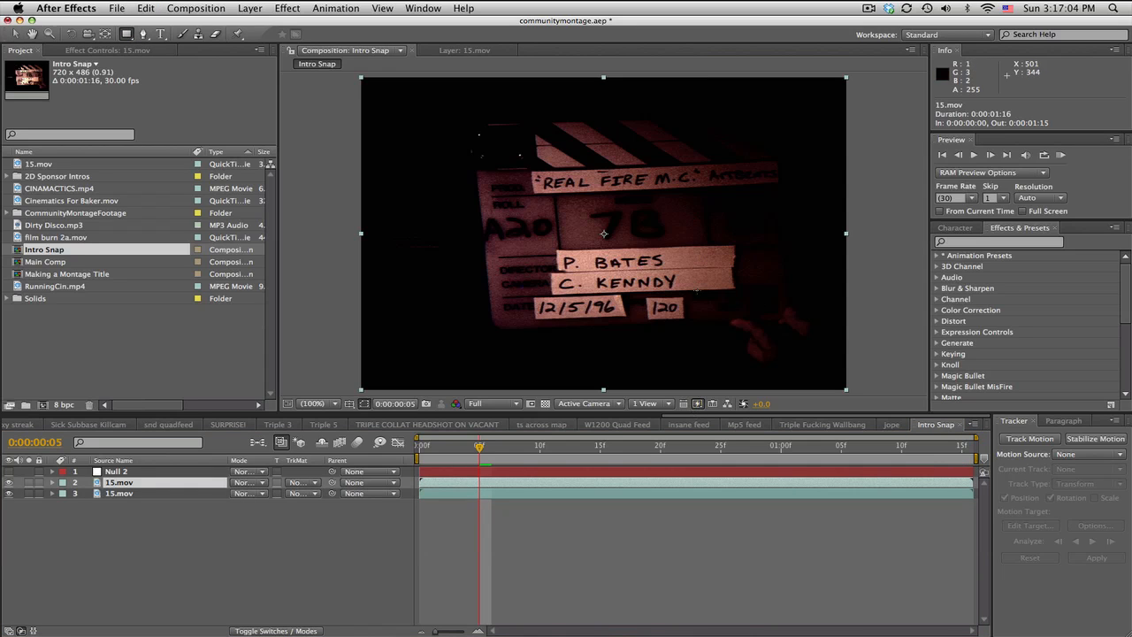
drag(662, 250, 730, 263)
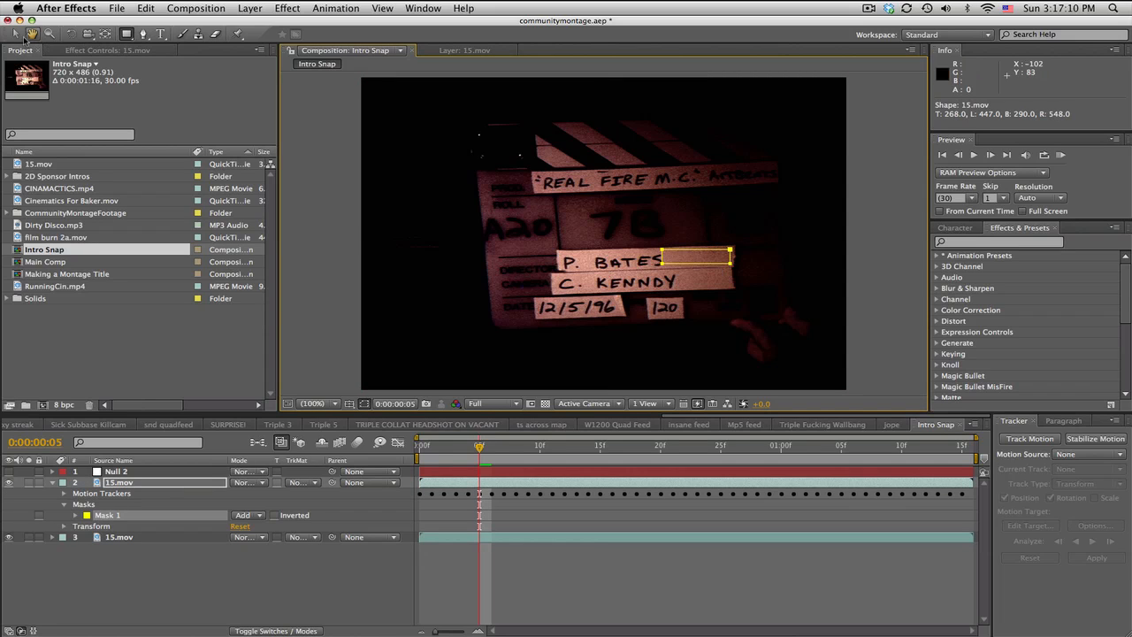
key(v)
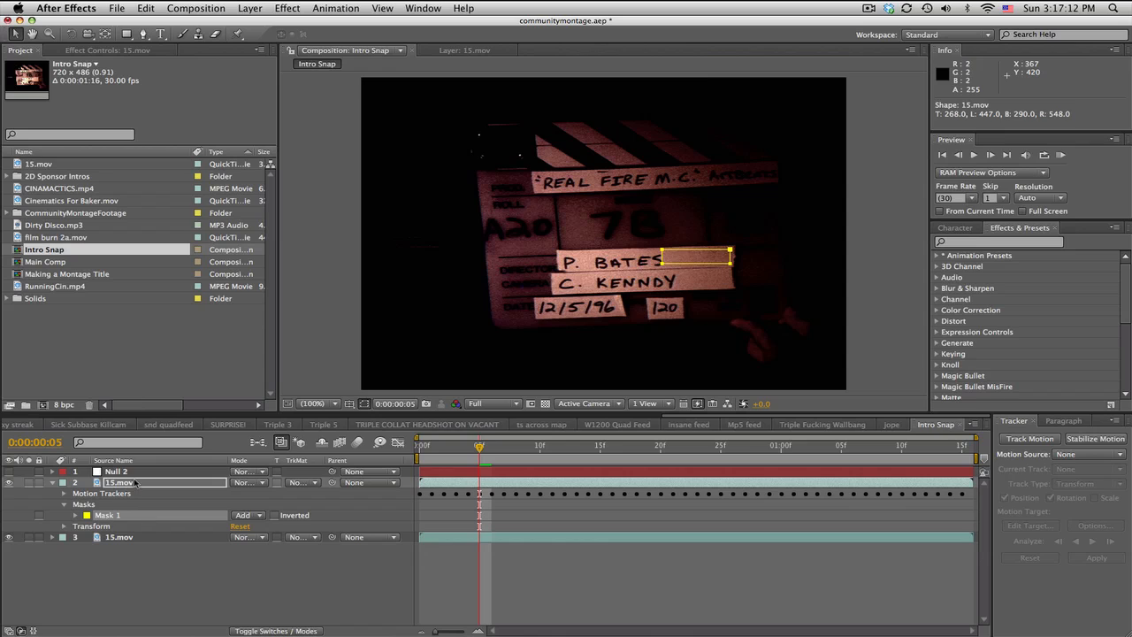
click(664, 264)
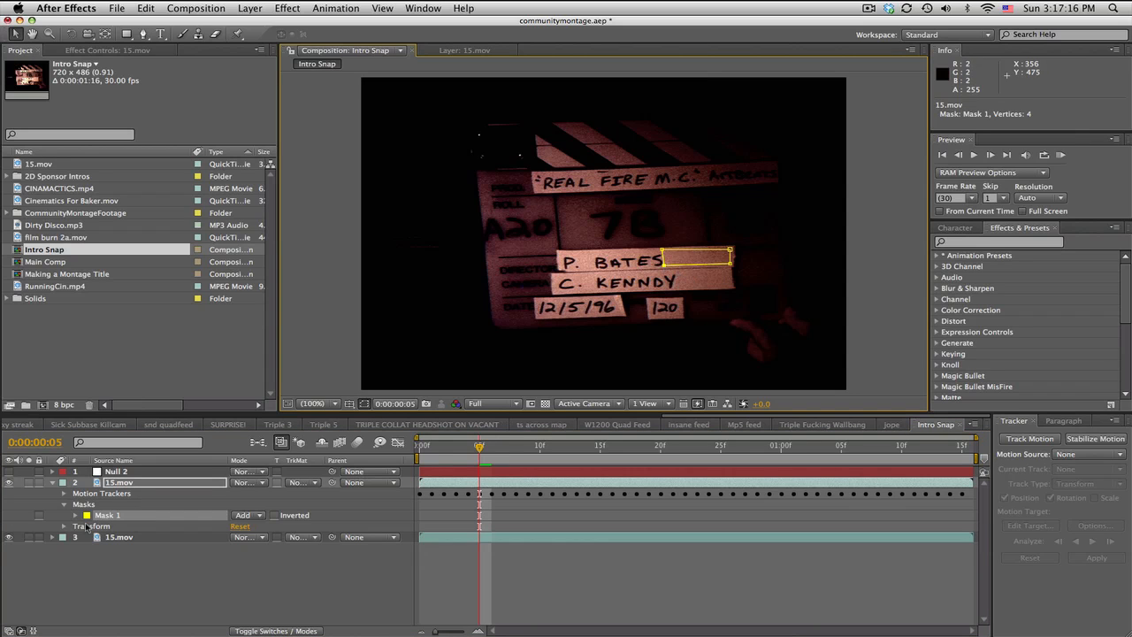
click(27, 483)
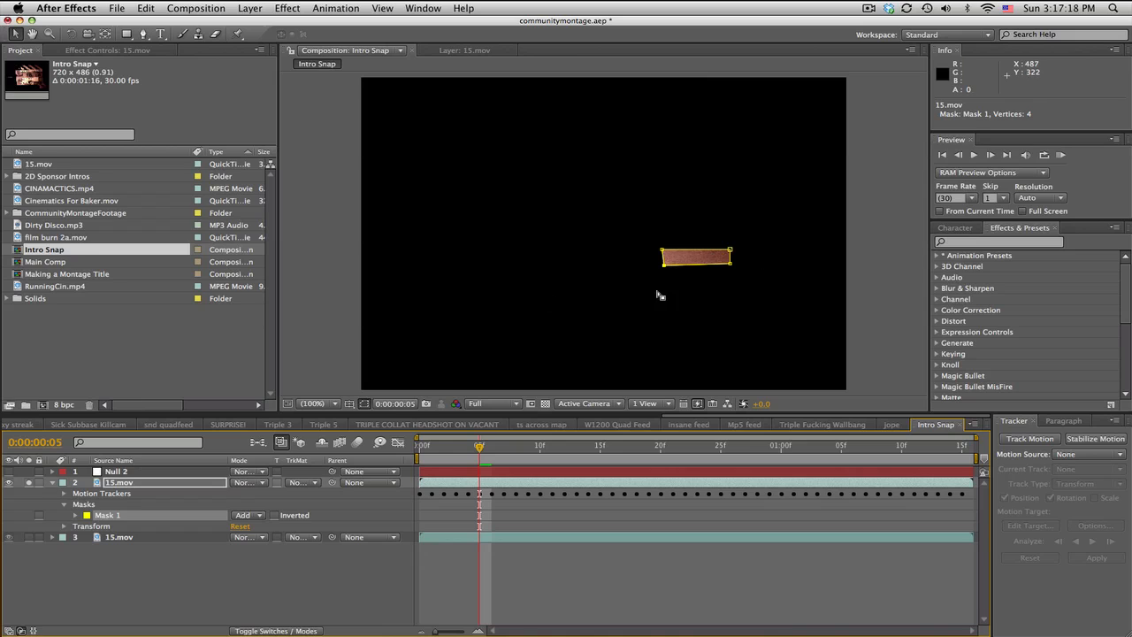
click(28, 483)
Scale the masked 15.mov layer to 207% in width only and move the patch over the director's handwritten name.
click(129, 484)
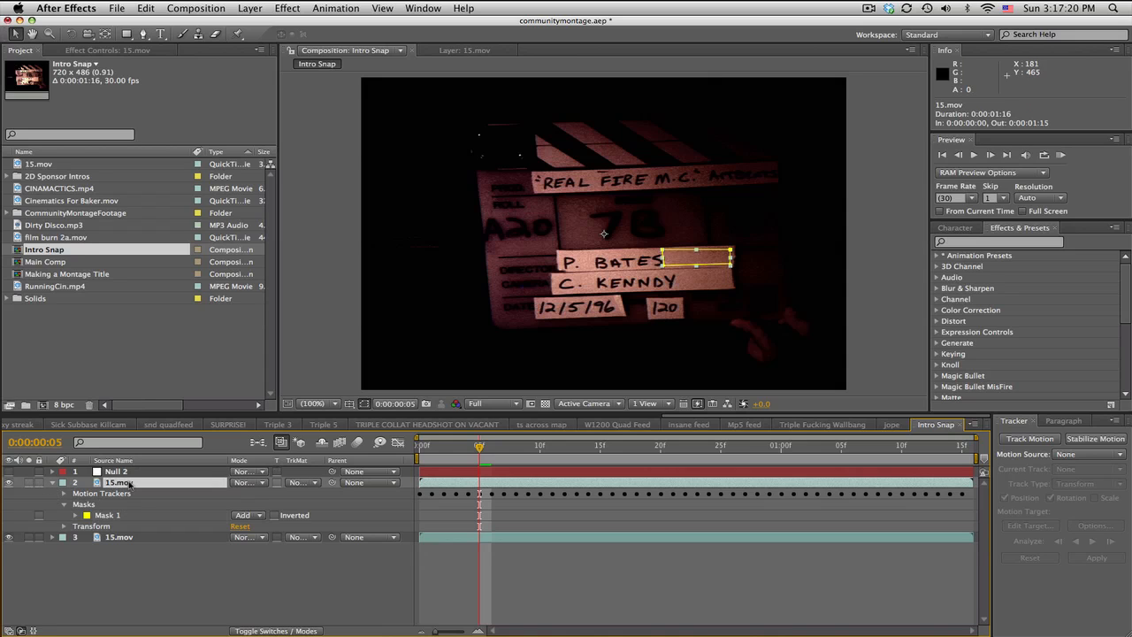
key(s)
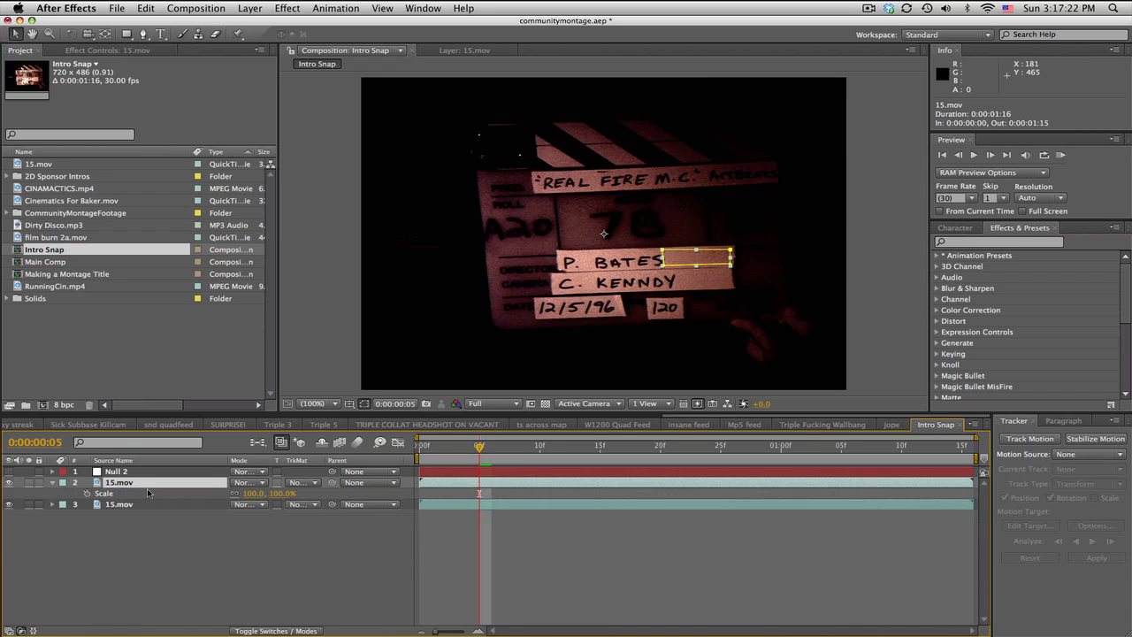
drag(249, 494, 318, 492)
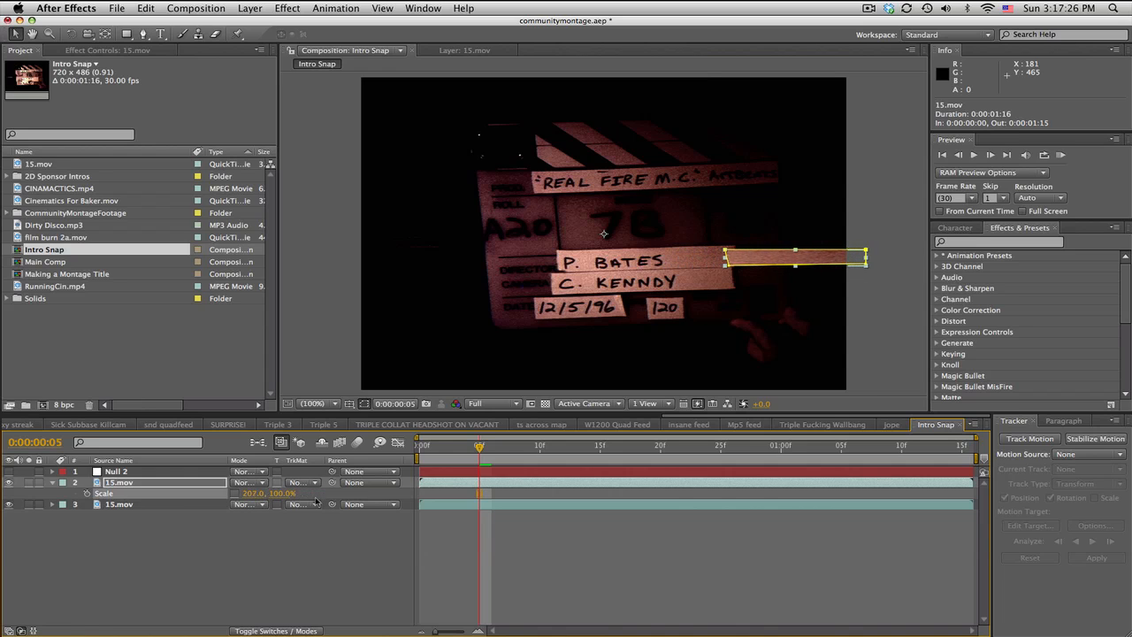
drag(835, 260, 665, 264)
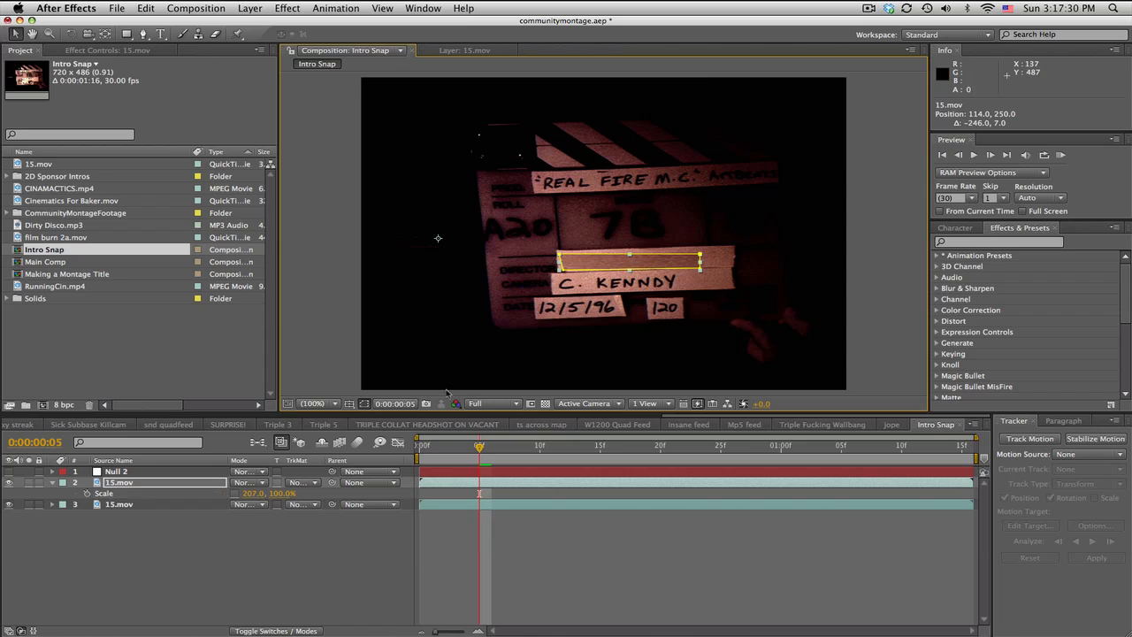
click(592, 546)
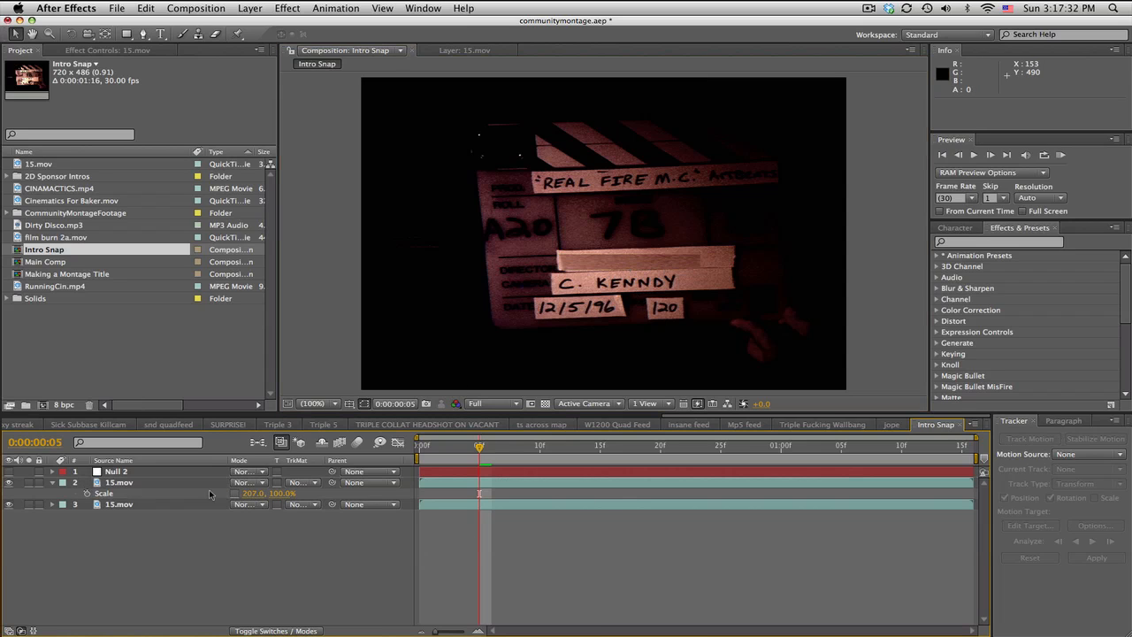
Rotate the masked 15.mov layer to -1° and nudge the patch to position 113, 252 on the director's tape strip.
click(162, 485)
key(r)
click(254, 493)
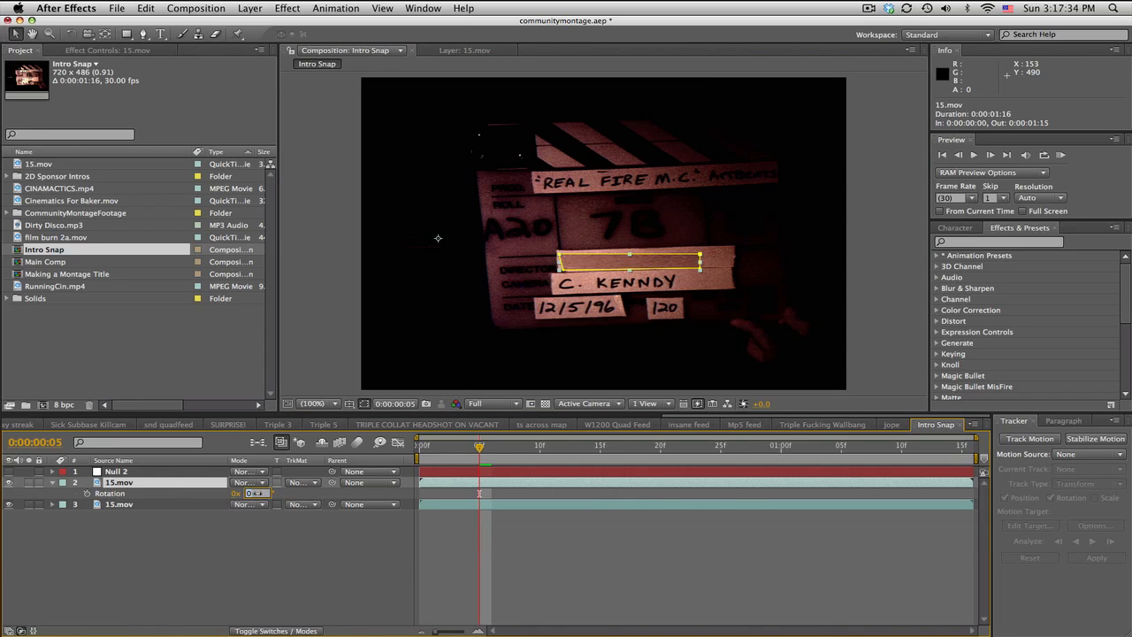
text(-1)
key(Return)
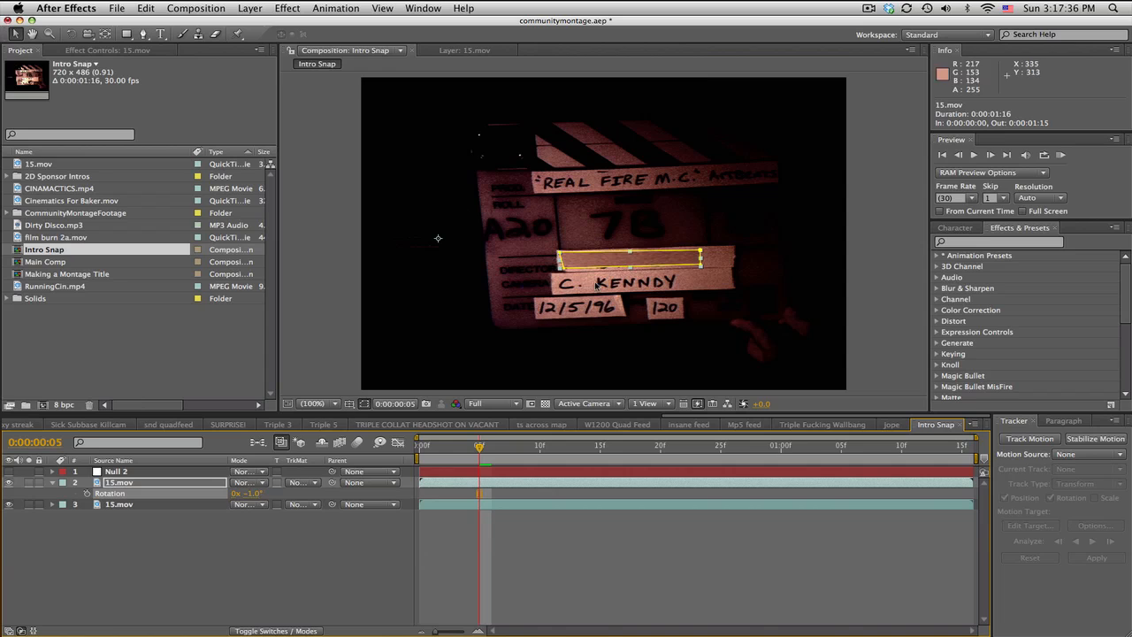
drag(603, 261, 602, 263)
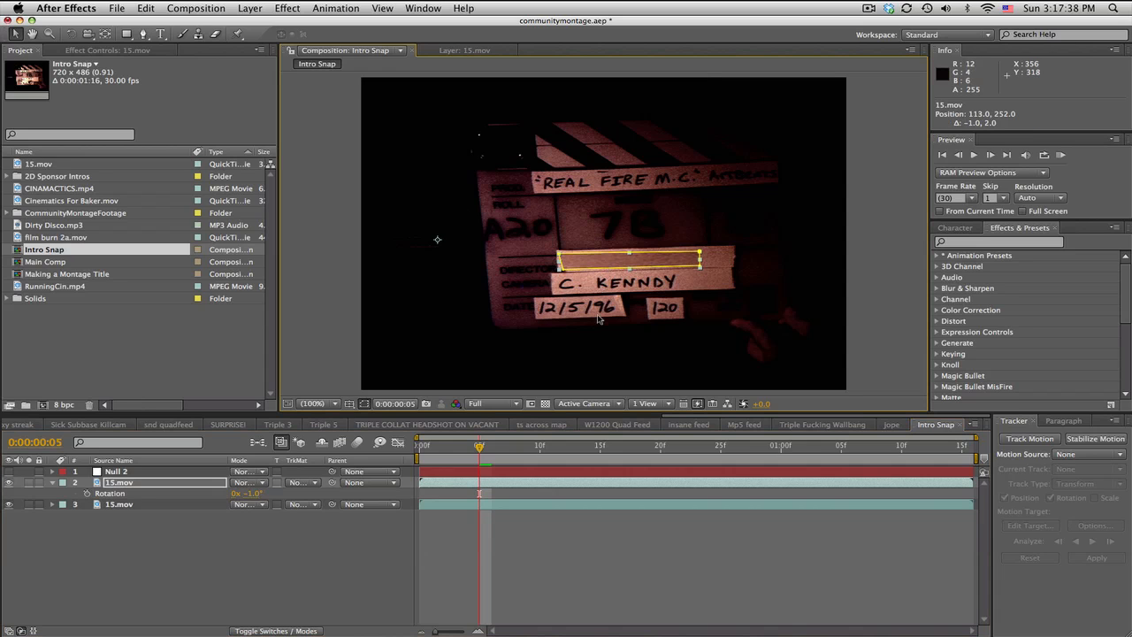
click(569, 570)
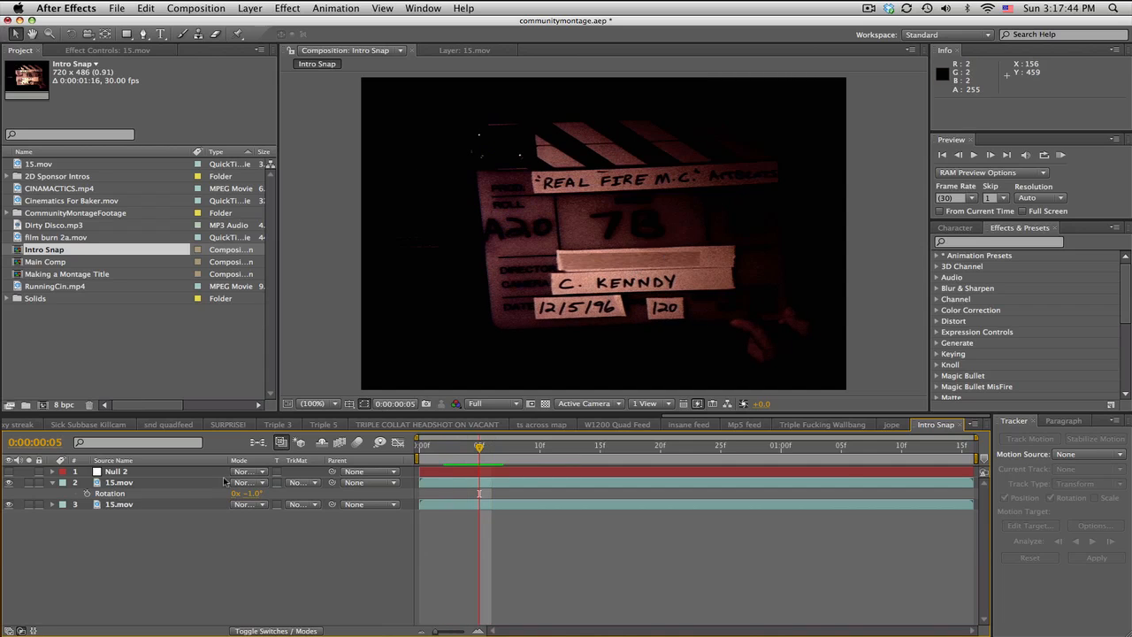
Rename the masked 15.mov layer as Blank and parent it to the Null 2 layer.
click(127, 483)
text(Blank)
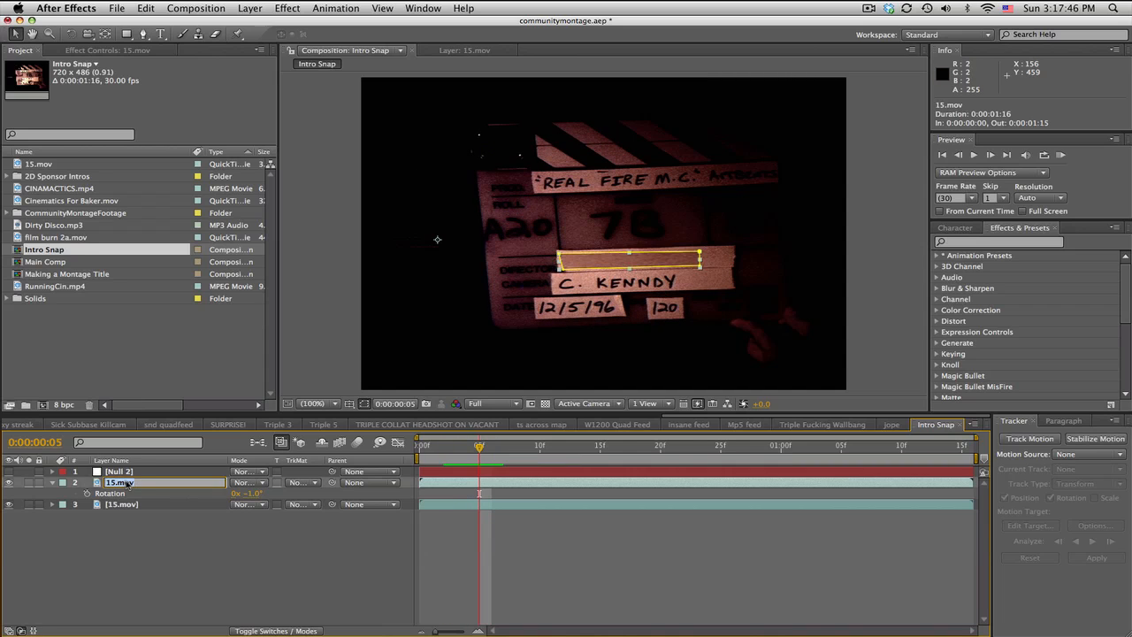
key(Return)
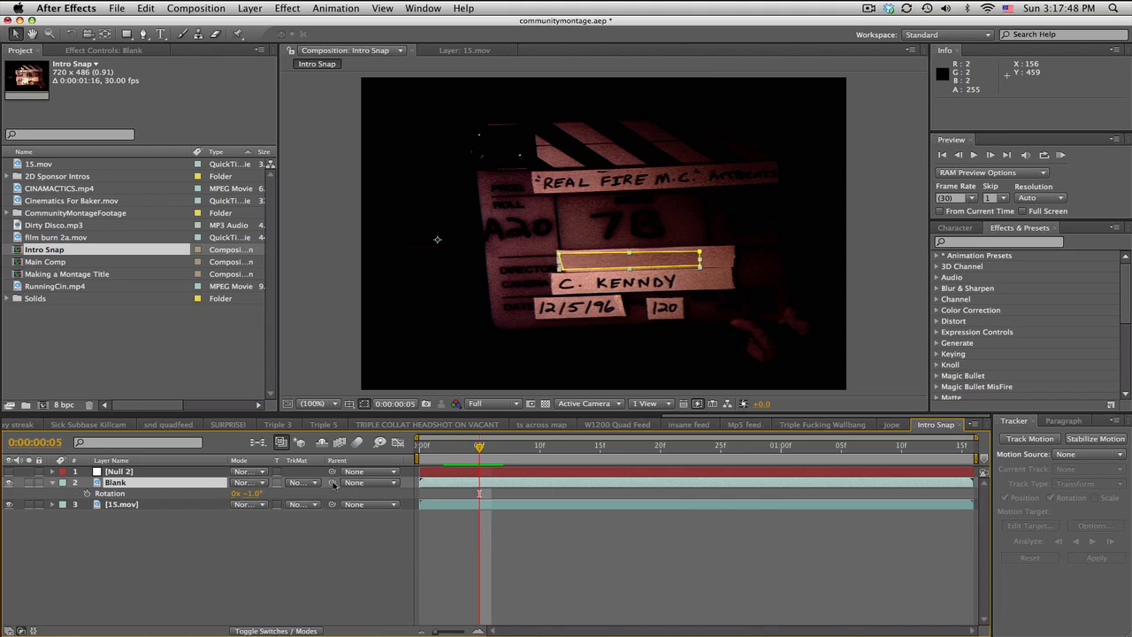
drag(333, 484, 168, 473)
Move the playhead to 0:00:00:06 and apply the Curves color correction effect to the Blank layer.
mouse_move(478, 448)
mouse_down()
mouse_move(521, 459)
mouse_move(416, 456)
mouse_move(492, 445)
mouse_up()
click(520, 524)
click(998, 242)
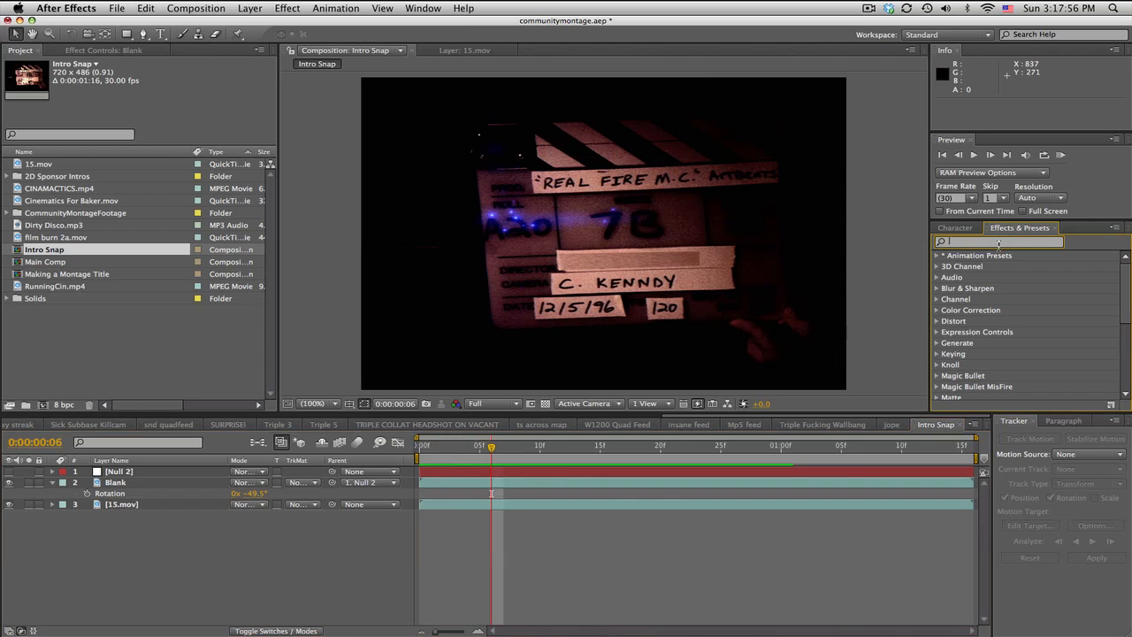
text(curves)
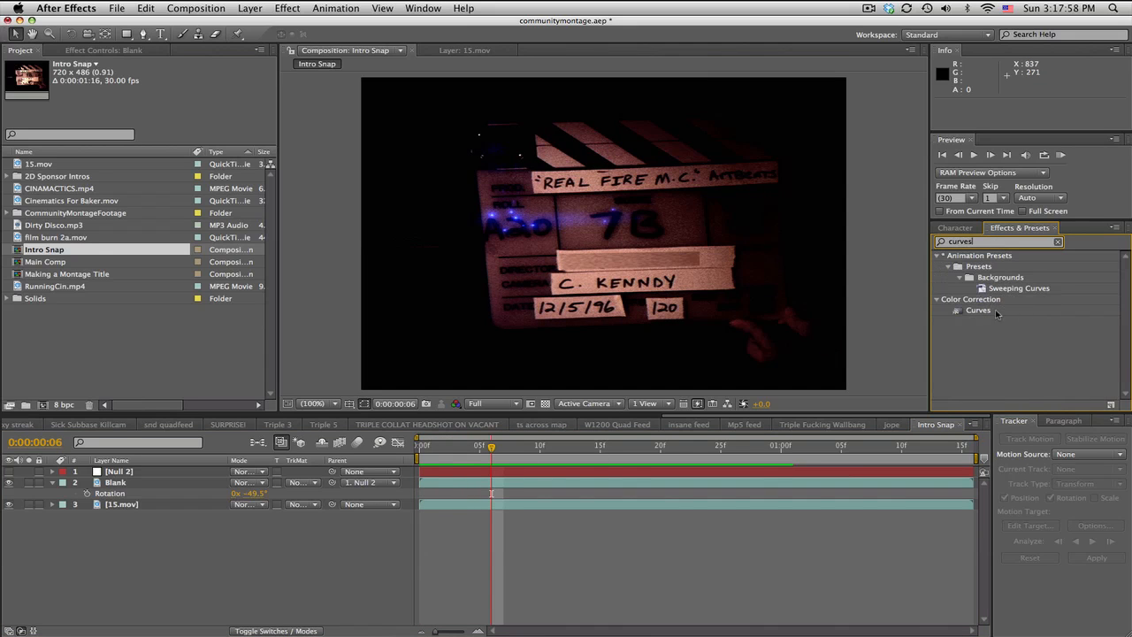
drag(997, 314, 131, 484)
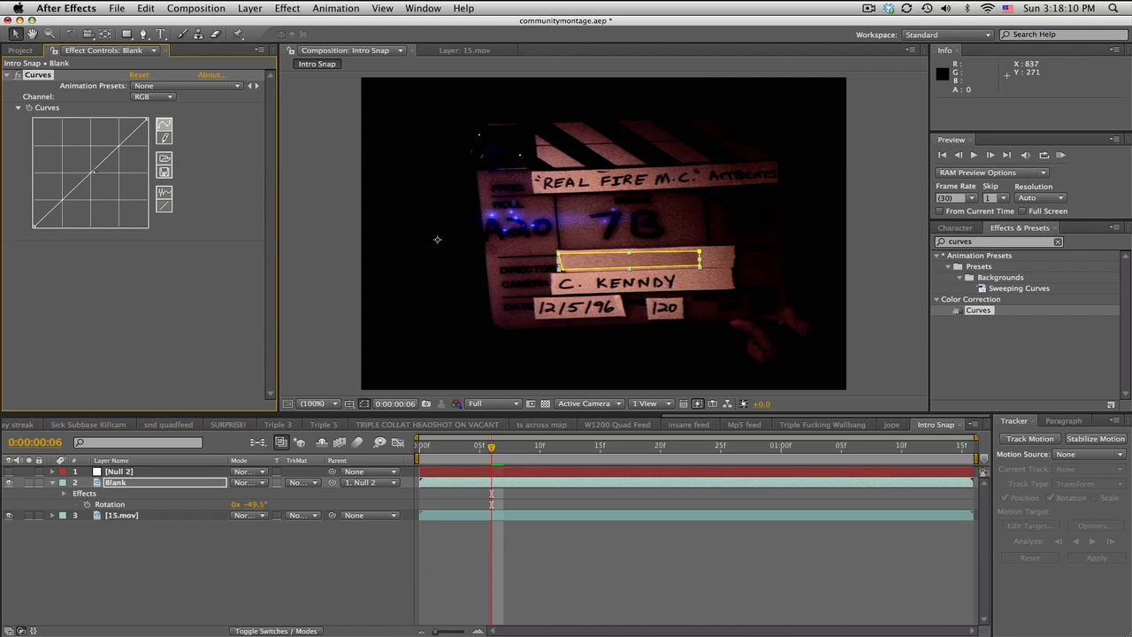
Brighten the Blank layer's RGB curve by raising its midpoint and black point until the patch matches the surrounding tape.
drag(103, 175, 89, 164)
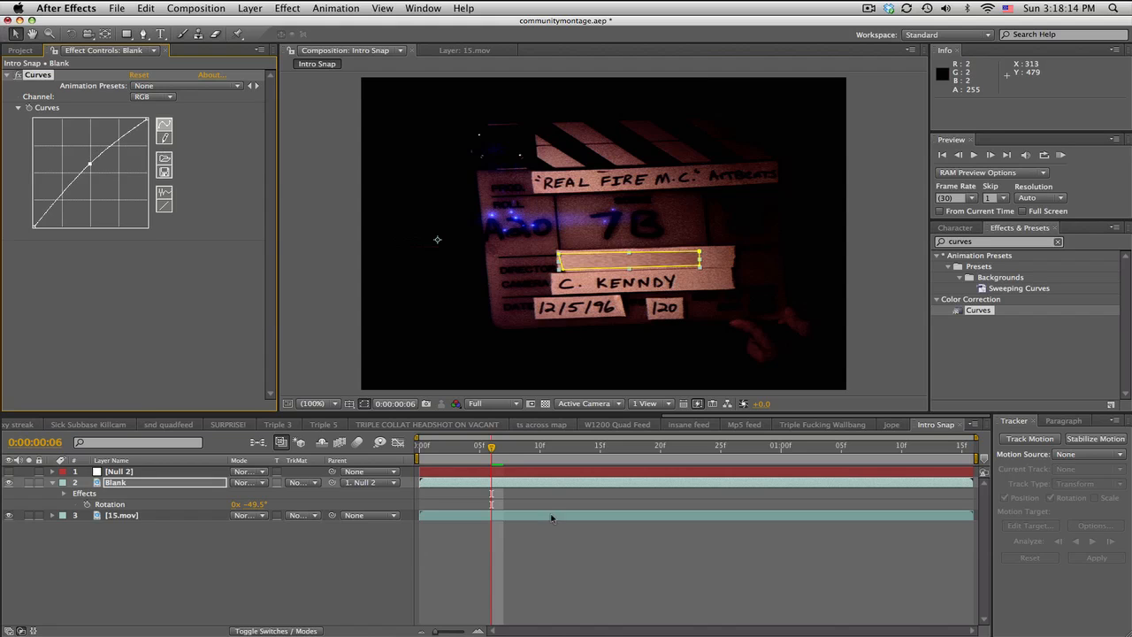
click(580, 556)
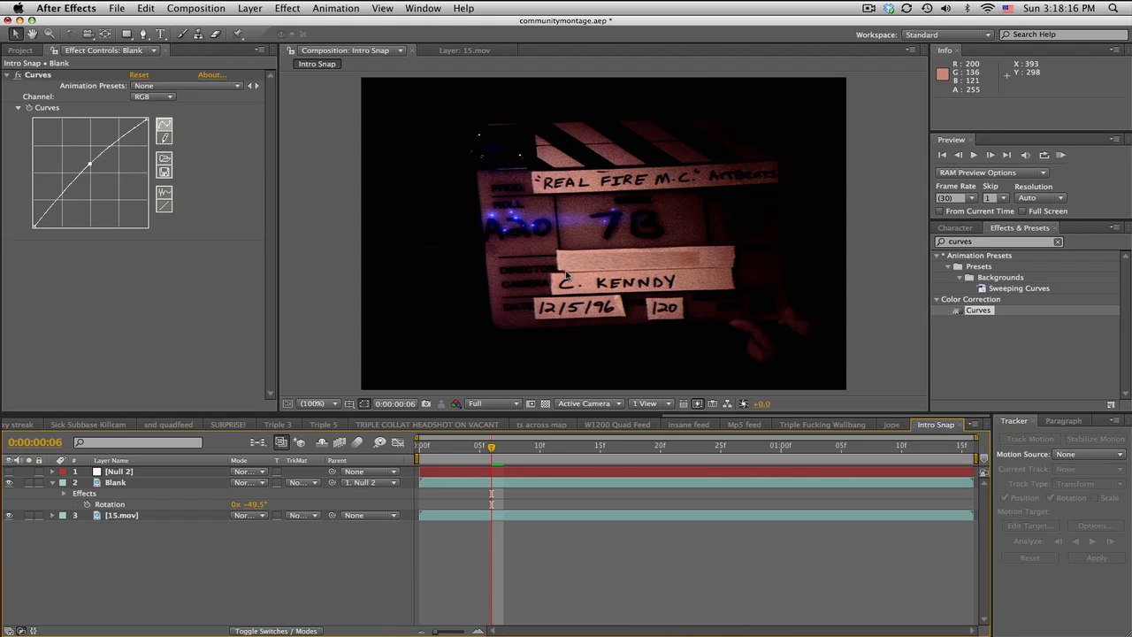
drag(33, 226, 33, 204)
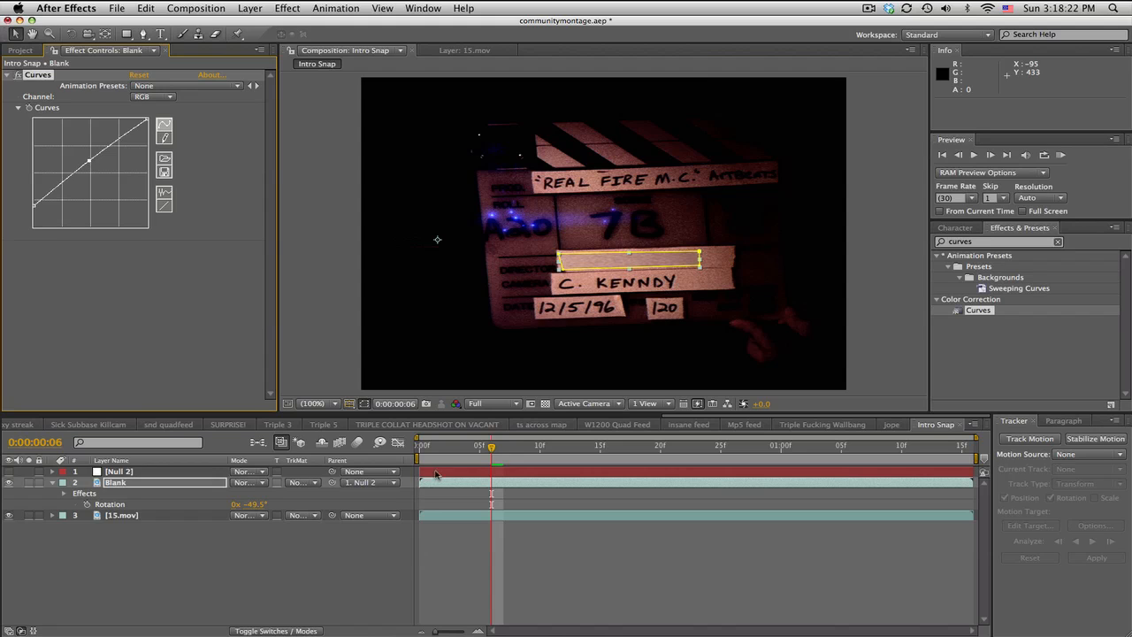
click(578, 610)
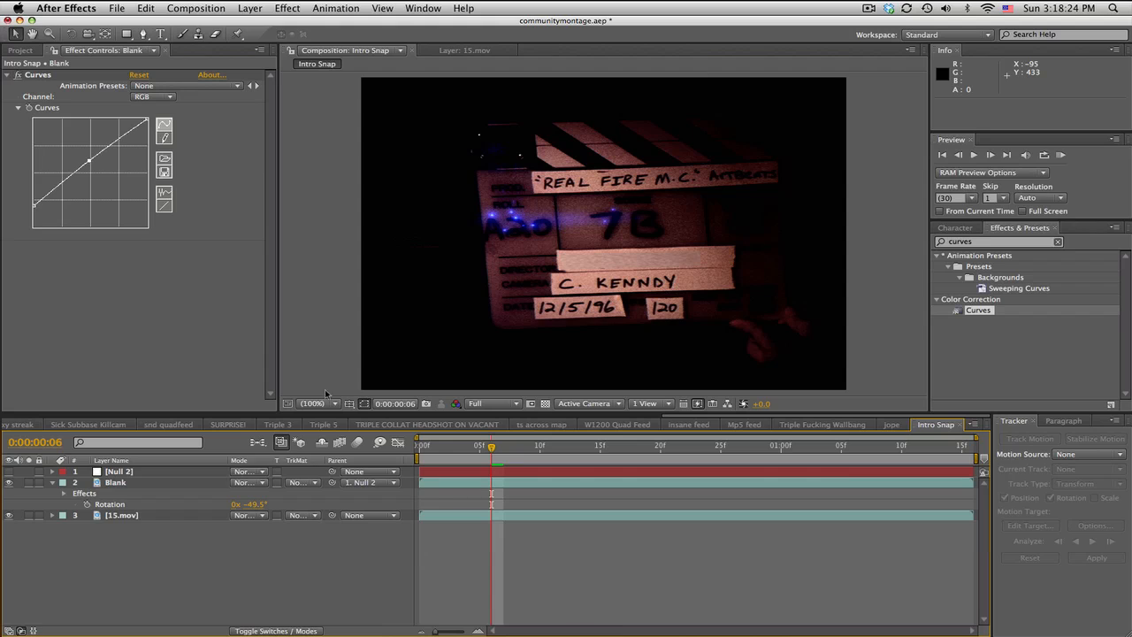
drag(35, 205, 33, 211)
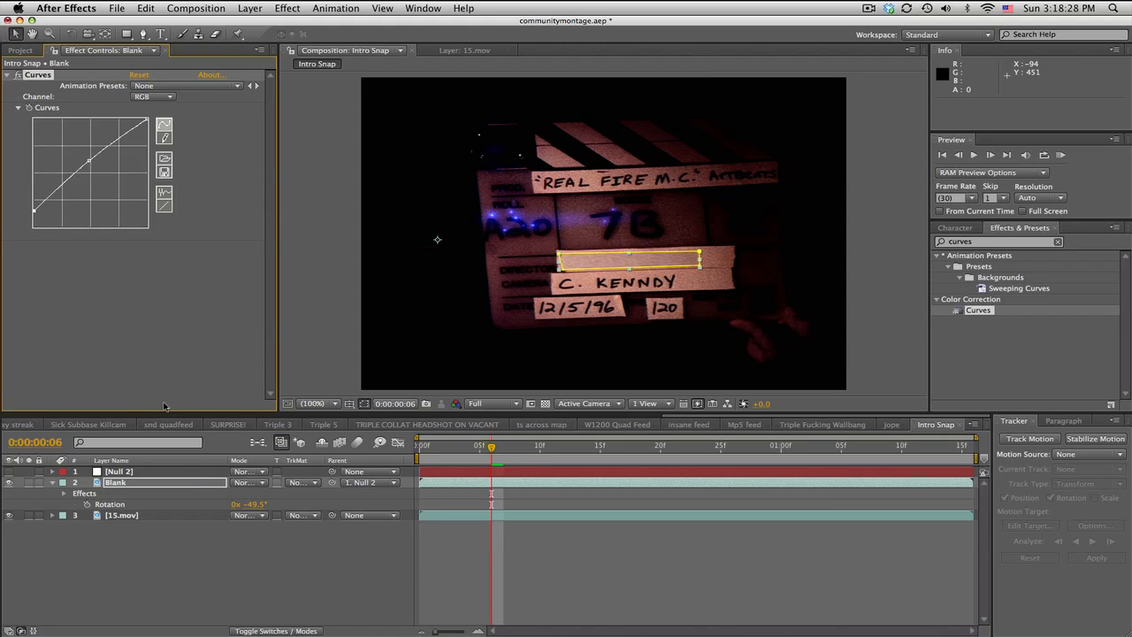
Set the mask feather on the Blank layer to 3 pixels.
click(162, 488)
key(f)
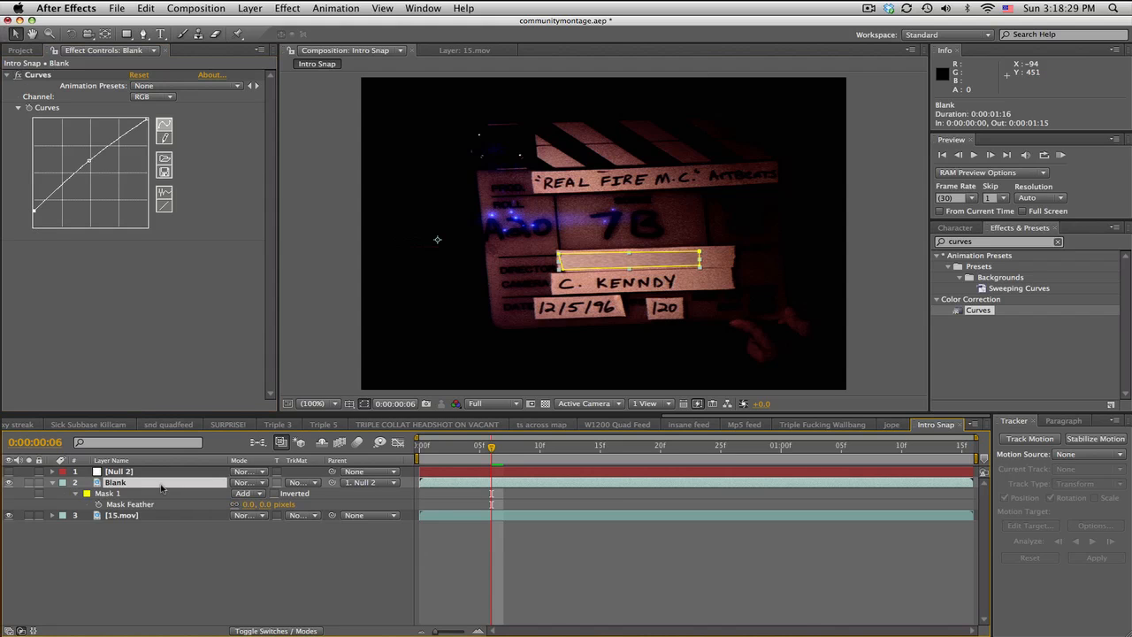
click(267, 505)
text(3)
key(Return)
click(651, 544)
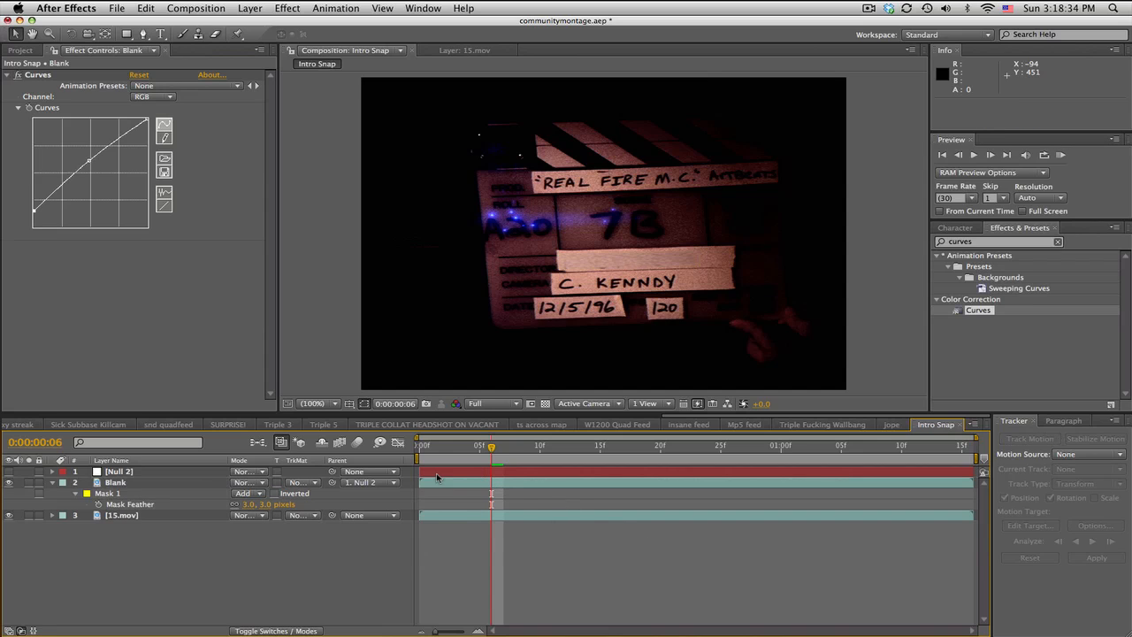
Set the mask expansion of the Blank layer's Mask 1 to 2 pixels.
click(76, 494)
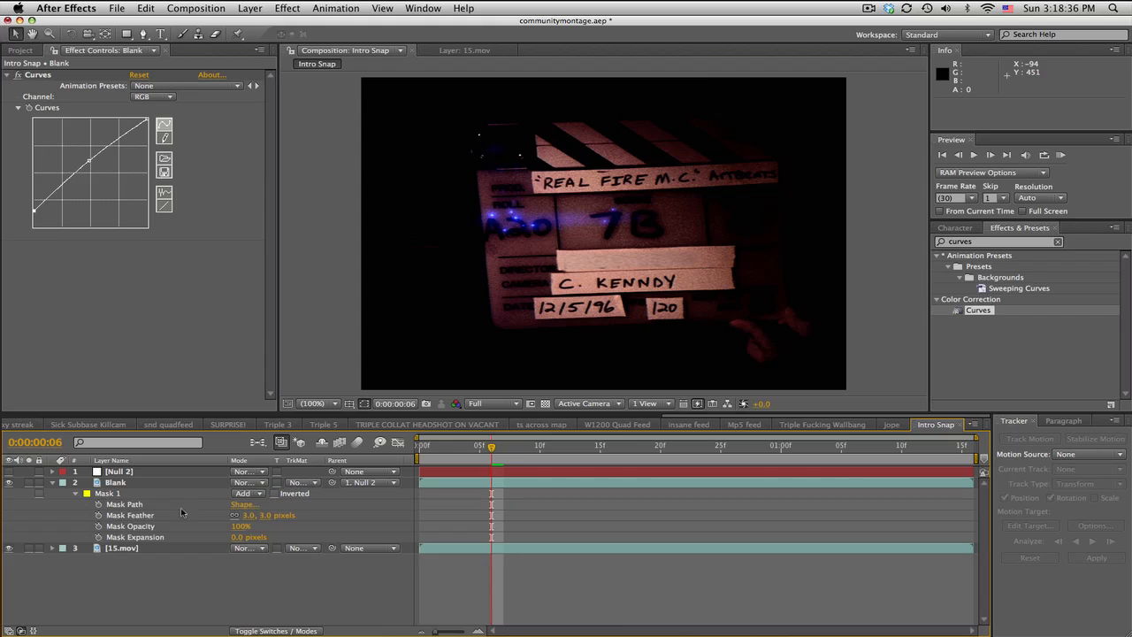
click(235, 538)
text(2)
key(Return)
click(575, 572)
Preview the motion, and at 0:00:00:20 pull the right-hand corners of the Blank layer's mask slightly inward.
key(space)
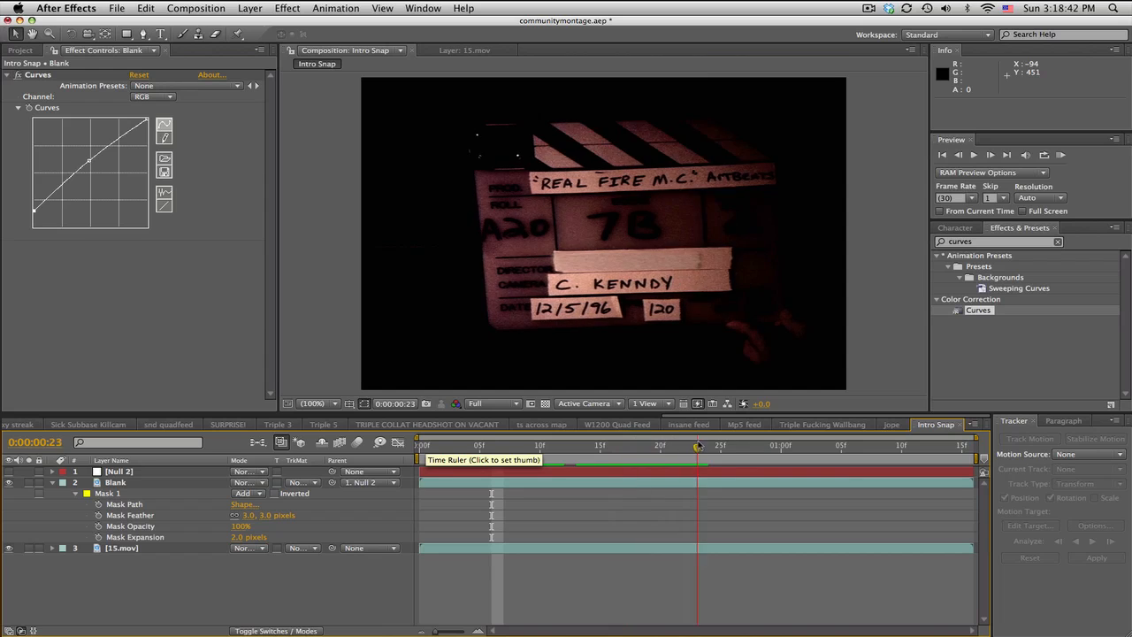
drag(699, 445, 661, 446)
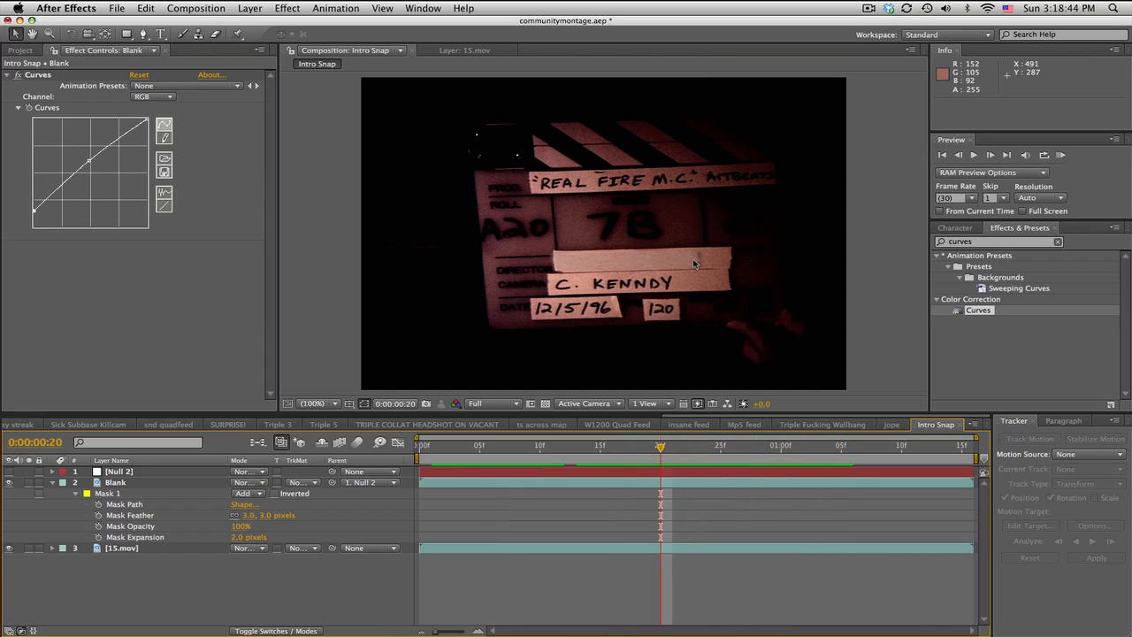
click(178, 482)
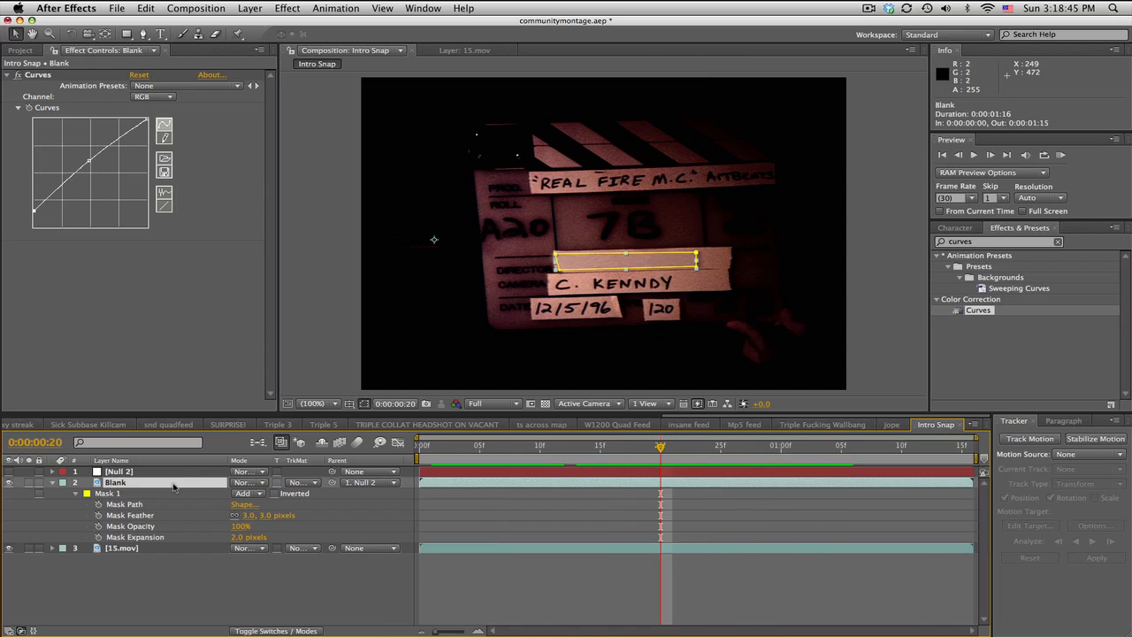
click(696, 264)
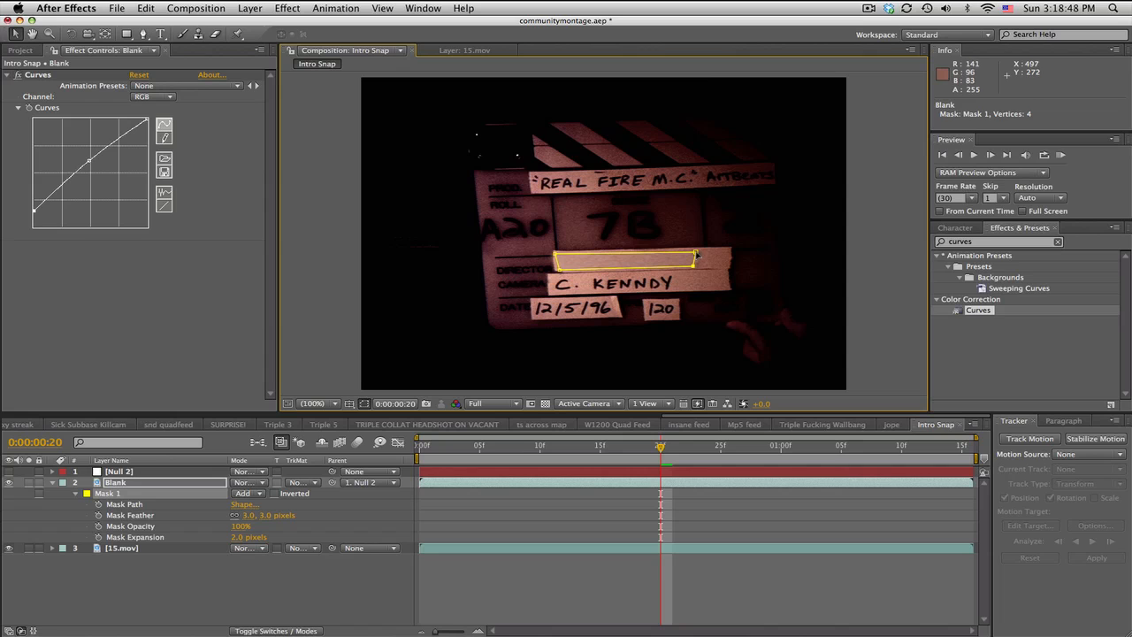
drag(696, 253, 691, 266)
click(716, 515)
Review the patch's motion, and at 0:00:01:03 add a text layer with the creator's channel handle near the blank director tape.
click(480, 445)
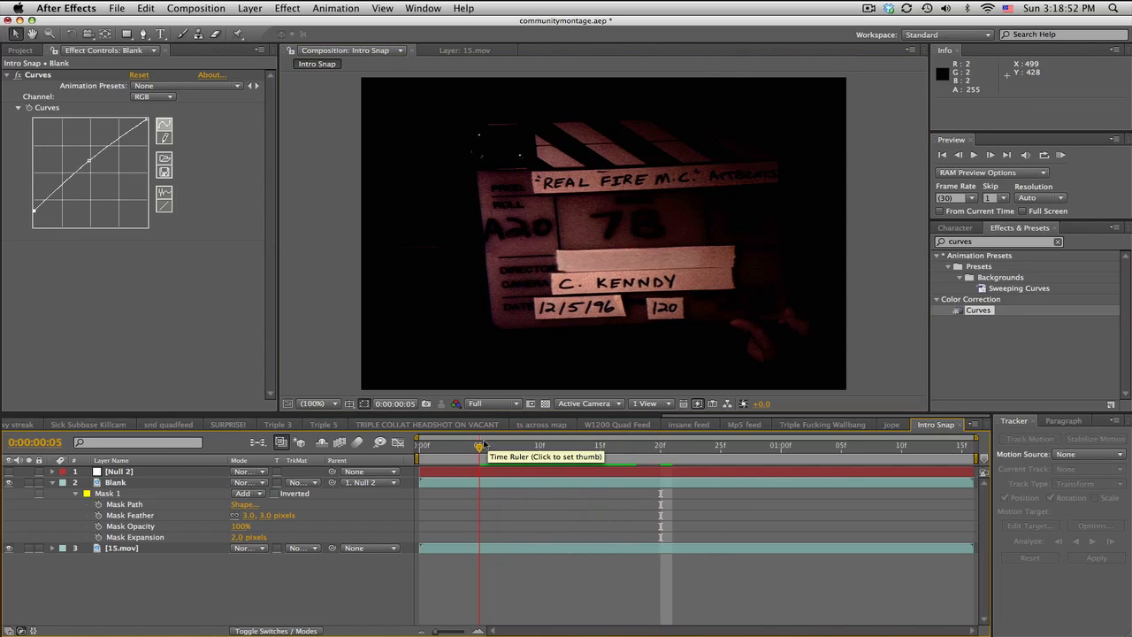
drag(480, 445, 818, 441)
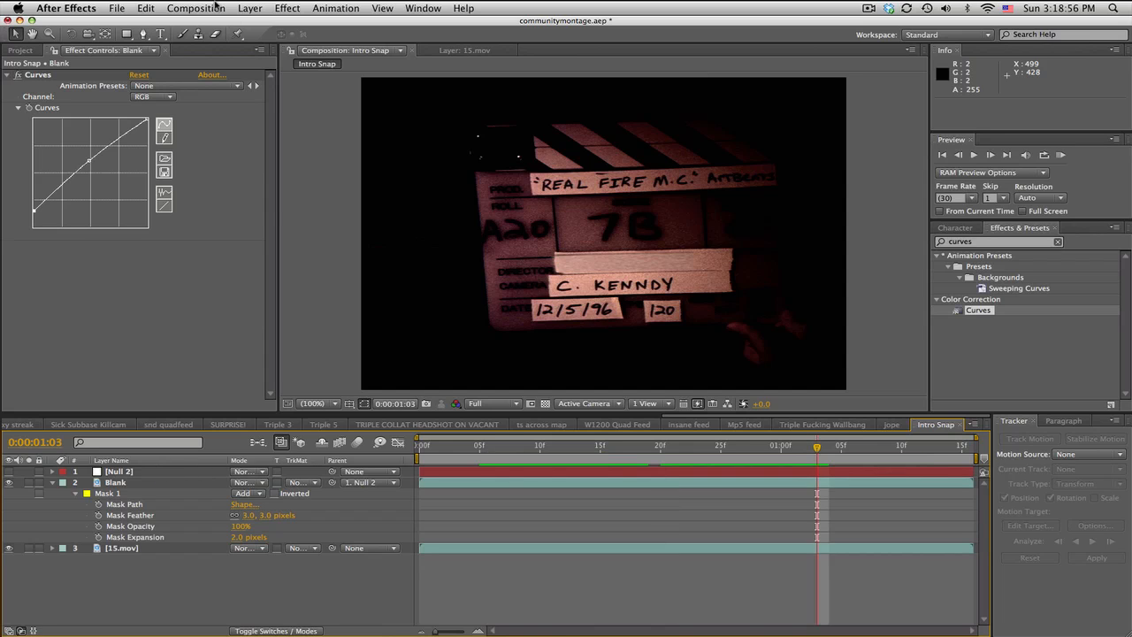
click(158, 35)
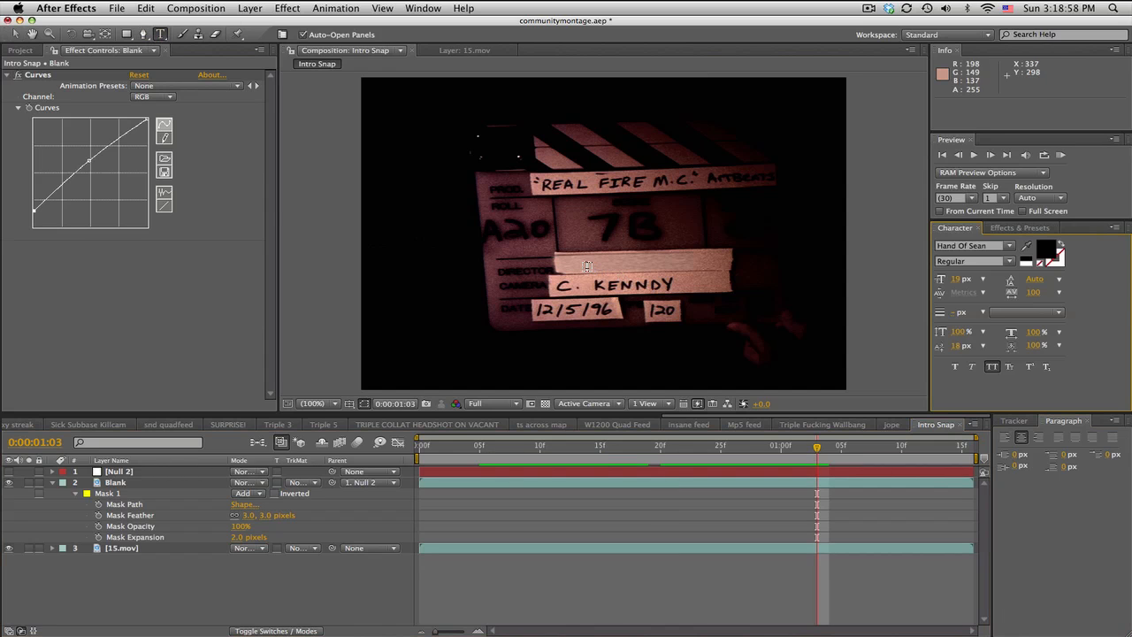
click(715, 342)
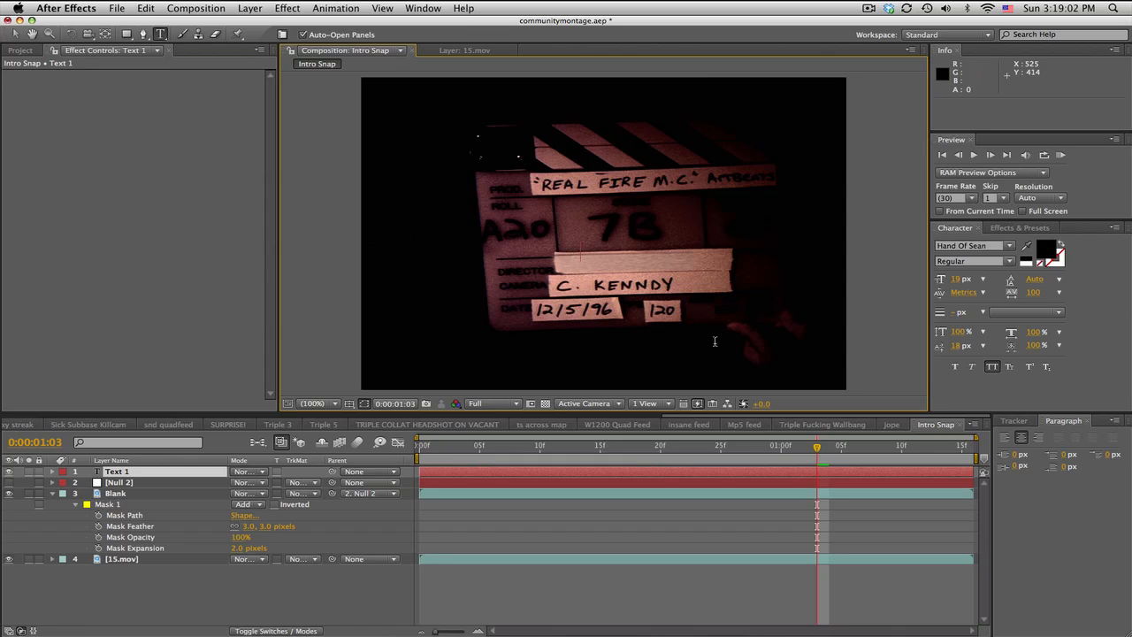
text(XBAKERXHD)
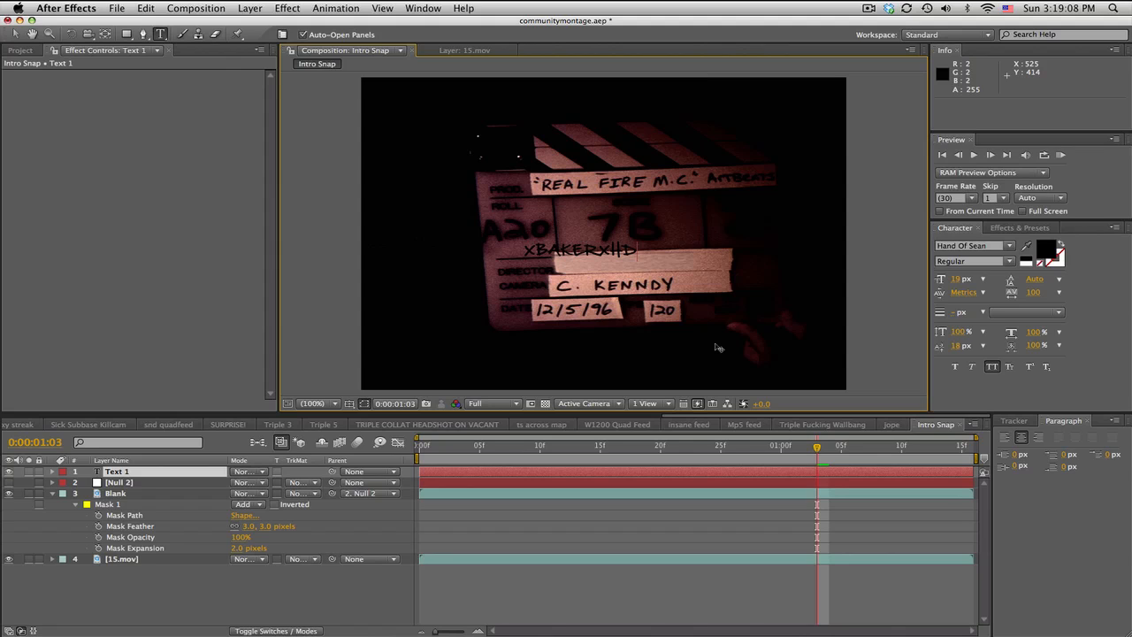
Replace the new text layer's content with only the director's name in capitals.
key(BackSpace)
key(BackSpace)
key(BackSpace)
key(BackSpace)
key(BackSpace)
key(BackSpace)
key(BackSpace)
key(BackSpace)
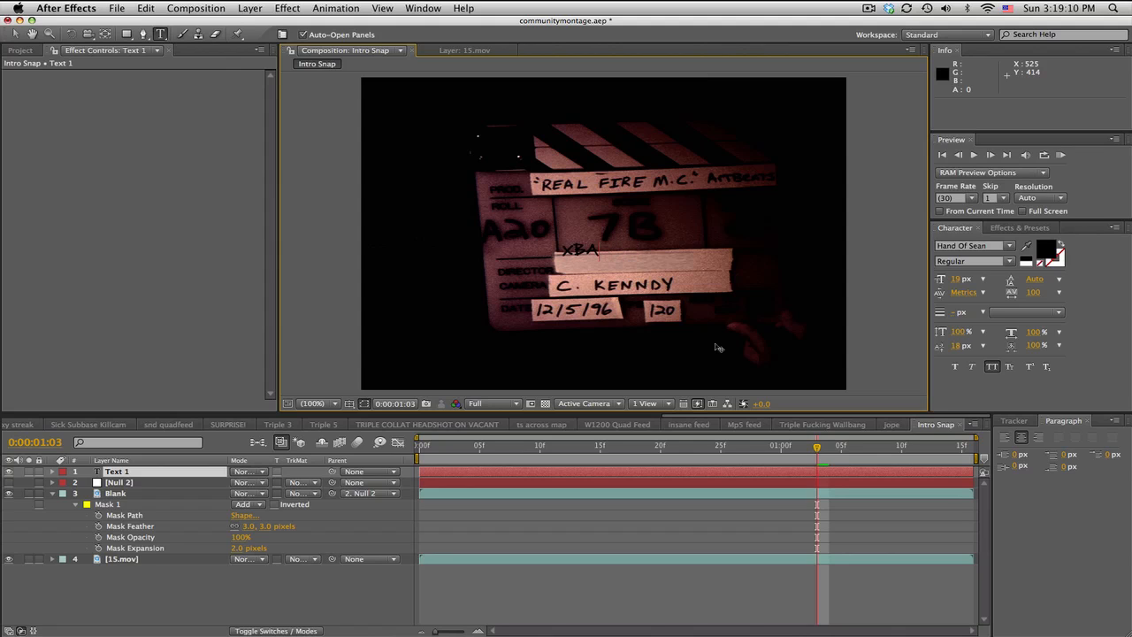
key(BackSpace)
text(BAKER)
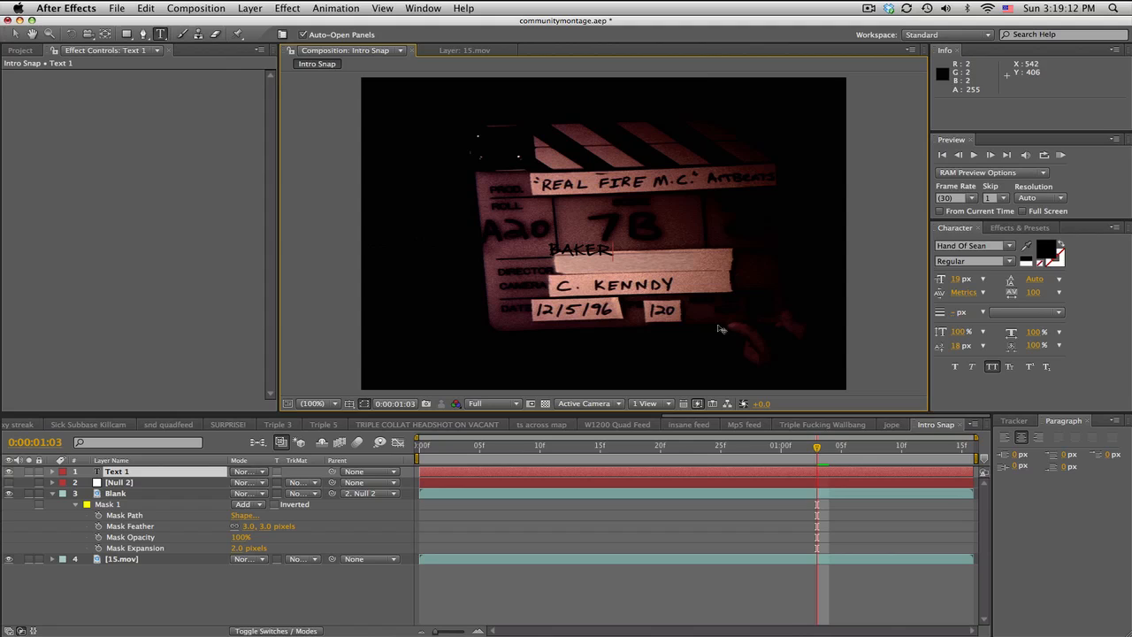
click(14, 33)
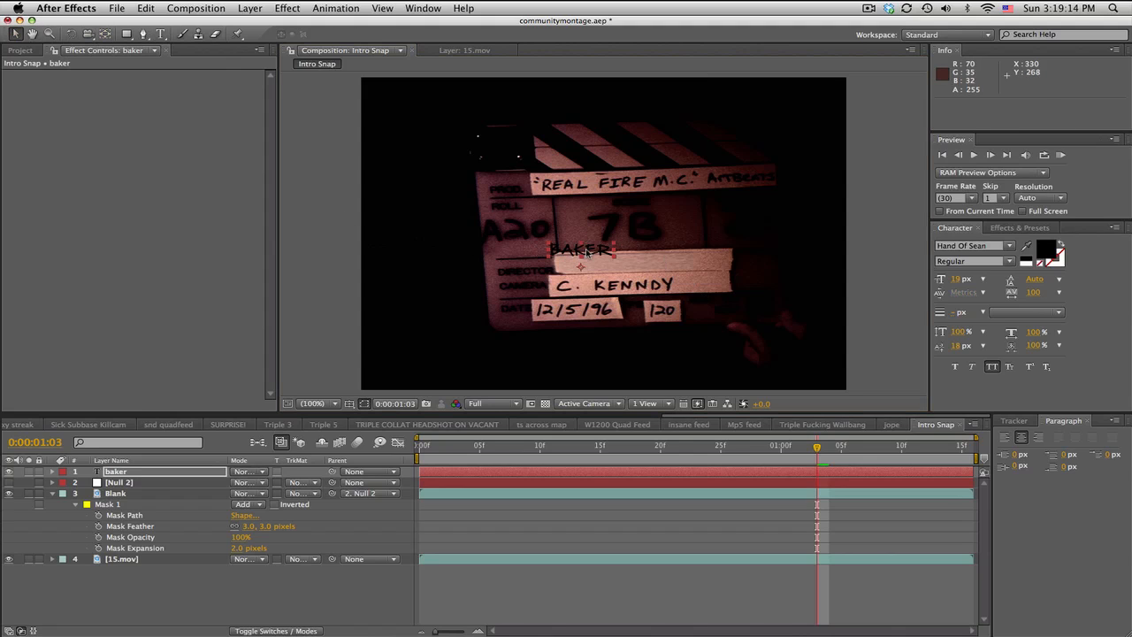
Move the director name text onto the blank director tape, at about position 353, 315.
drag(579, 256, 607, 264)
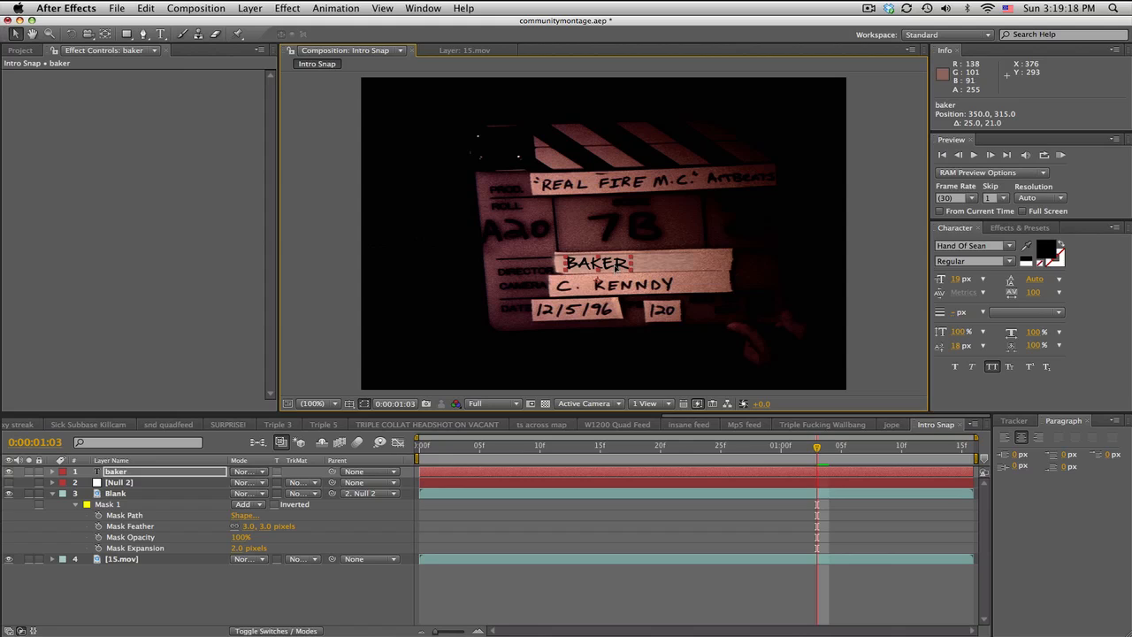
drag(614, 268, 615, 267)
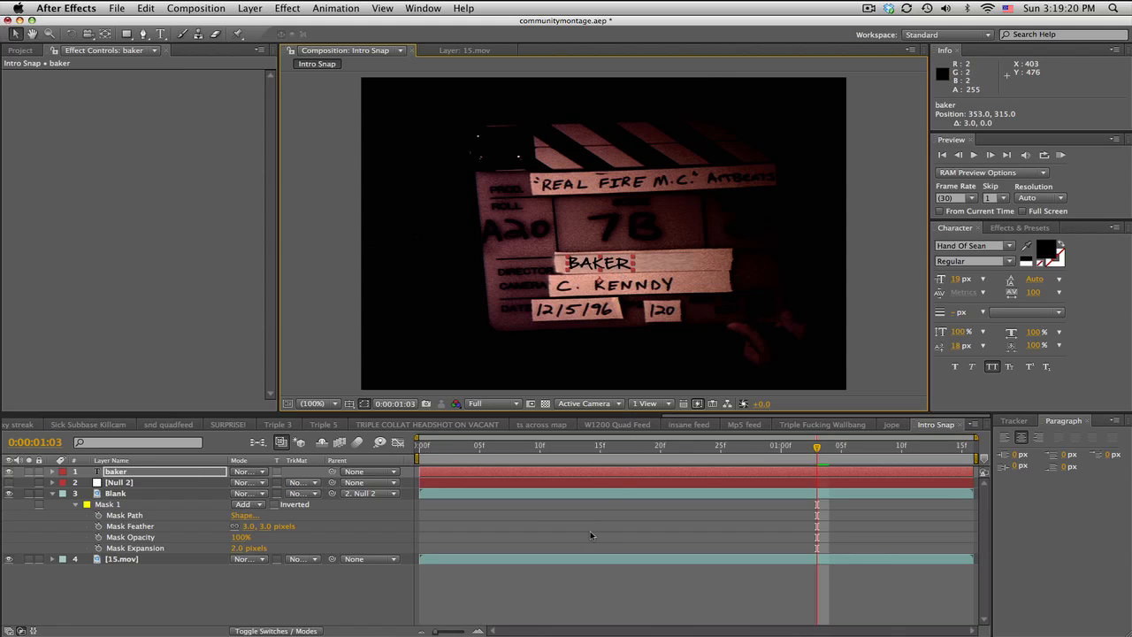
click(591, 533)
Set the director name text layer's rotation to -1° and nudge it to about position 355, 316.
click(135, 474)
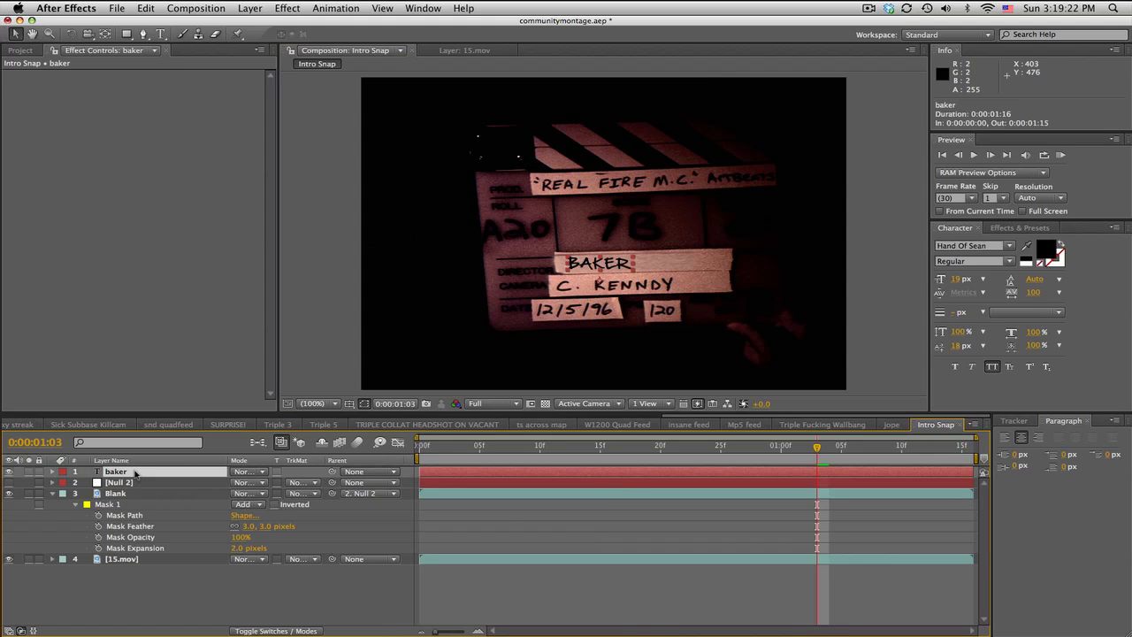
key(r)
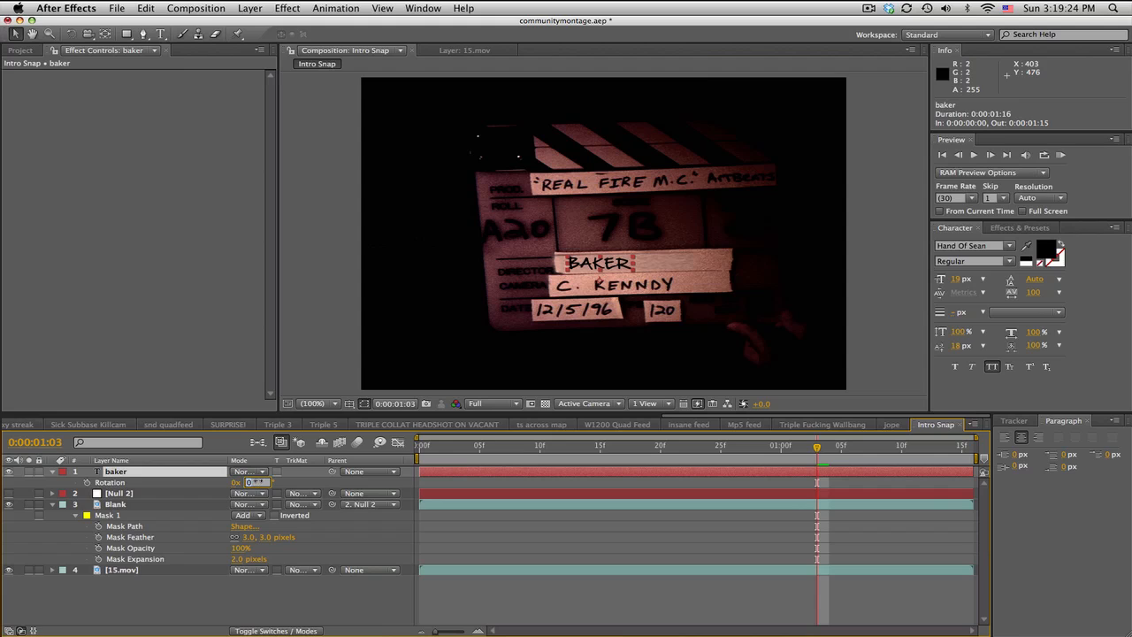
drag(255, 483, 252, 482)
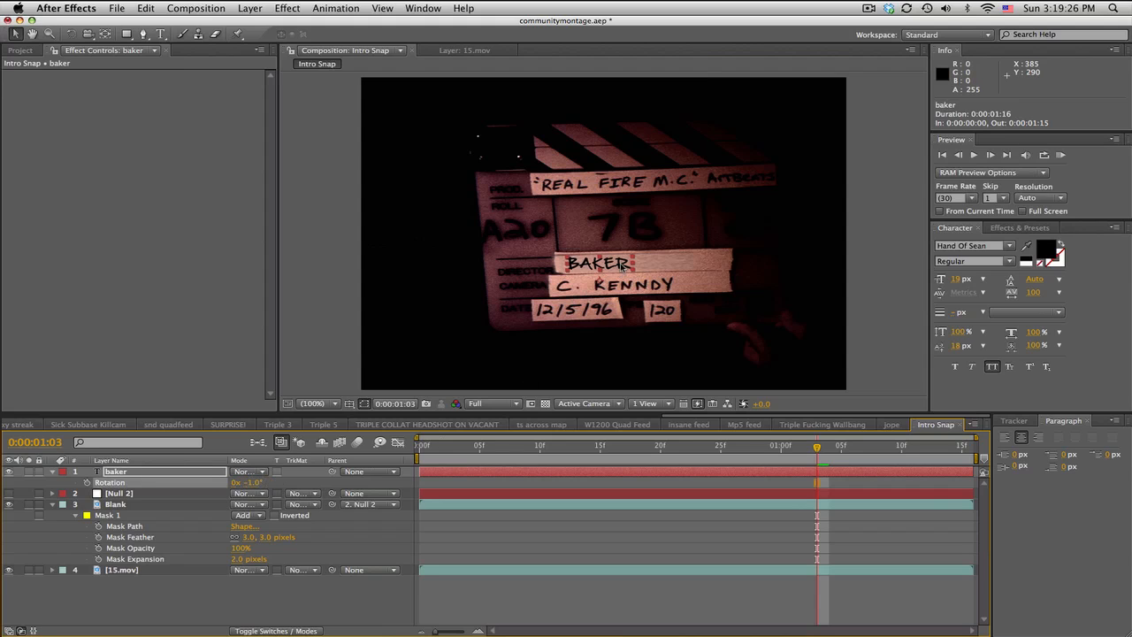
drag(598, 280, 600, 281)
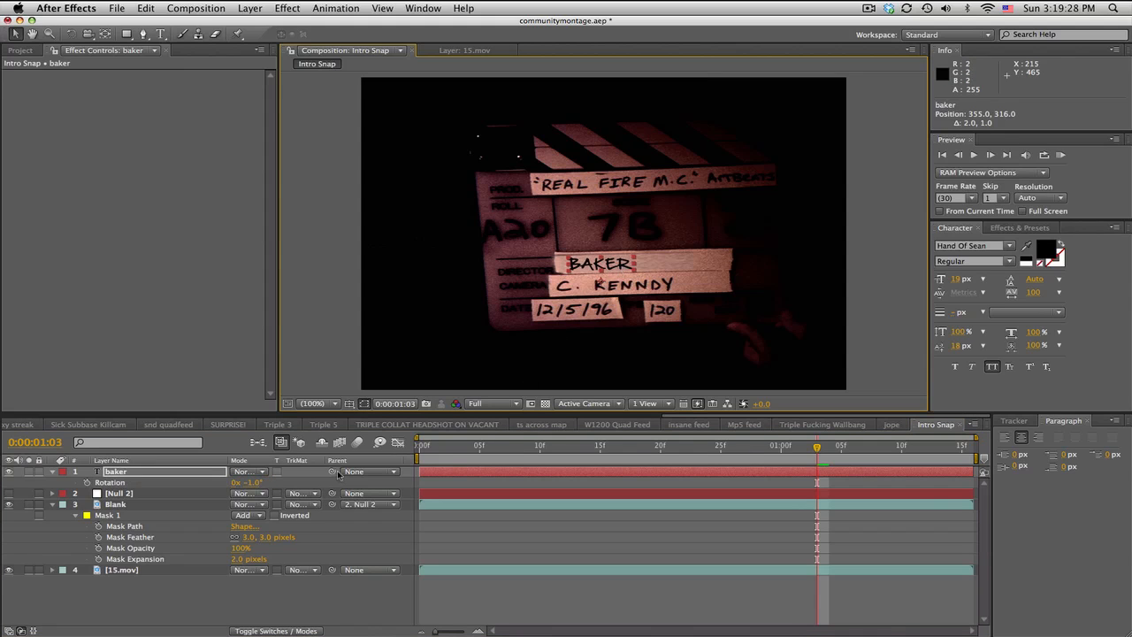
Parent the director name text layer to Null 2 and preview its motion up to 0:00:01:06.
drag(331, 471, 174, 500)
click(433, 536)
drag(455, 452, 853, 453)
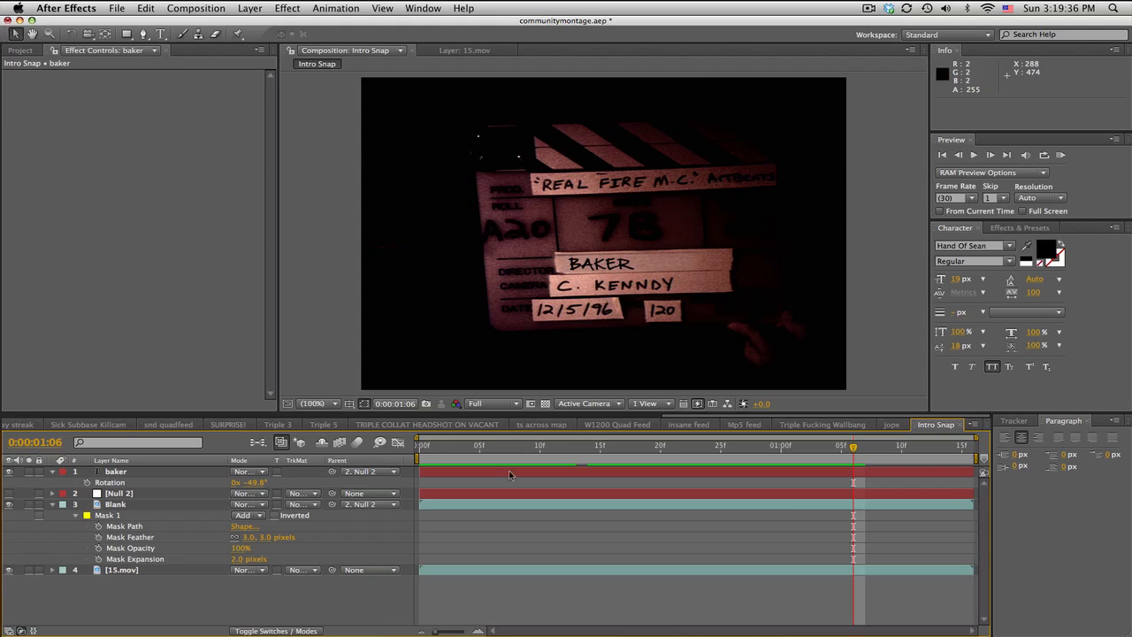
Try 80% opacity on the director name text layer, and settle on 90%.
click(1001, 228)
click(987, 243)
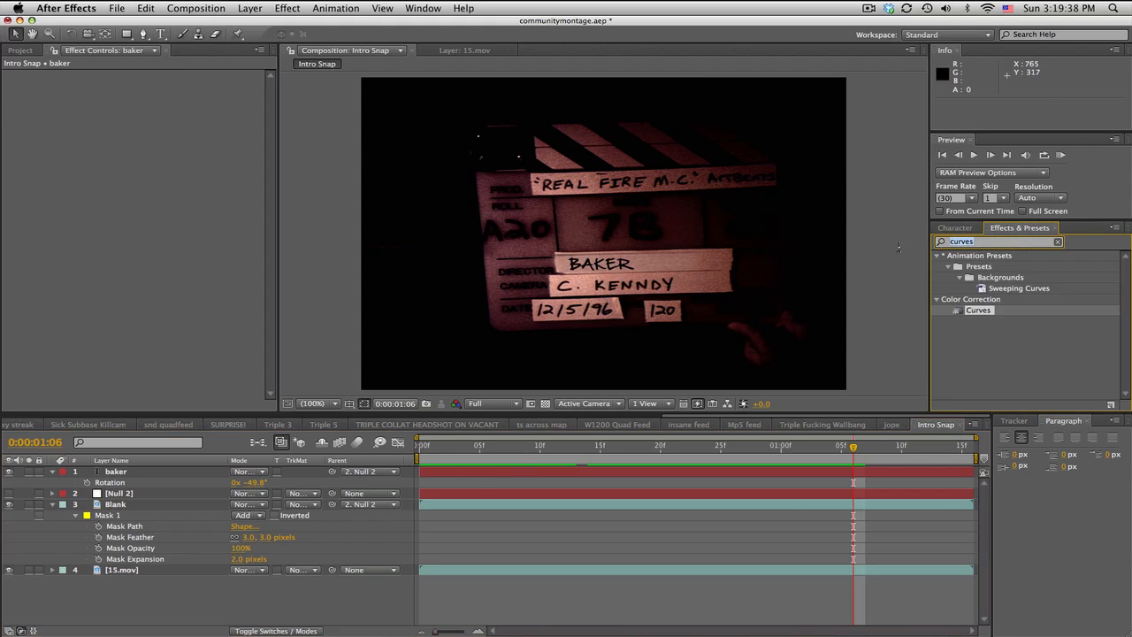
click(115, 471)
key(t)
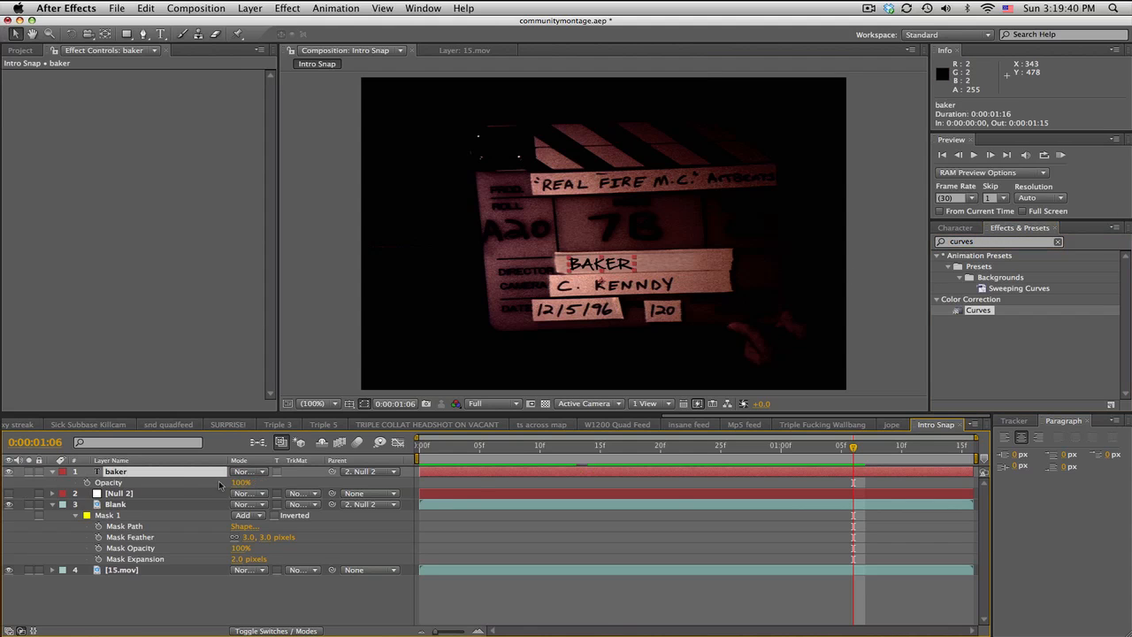
click(243, 482)
text(80)
key(Return)
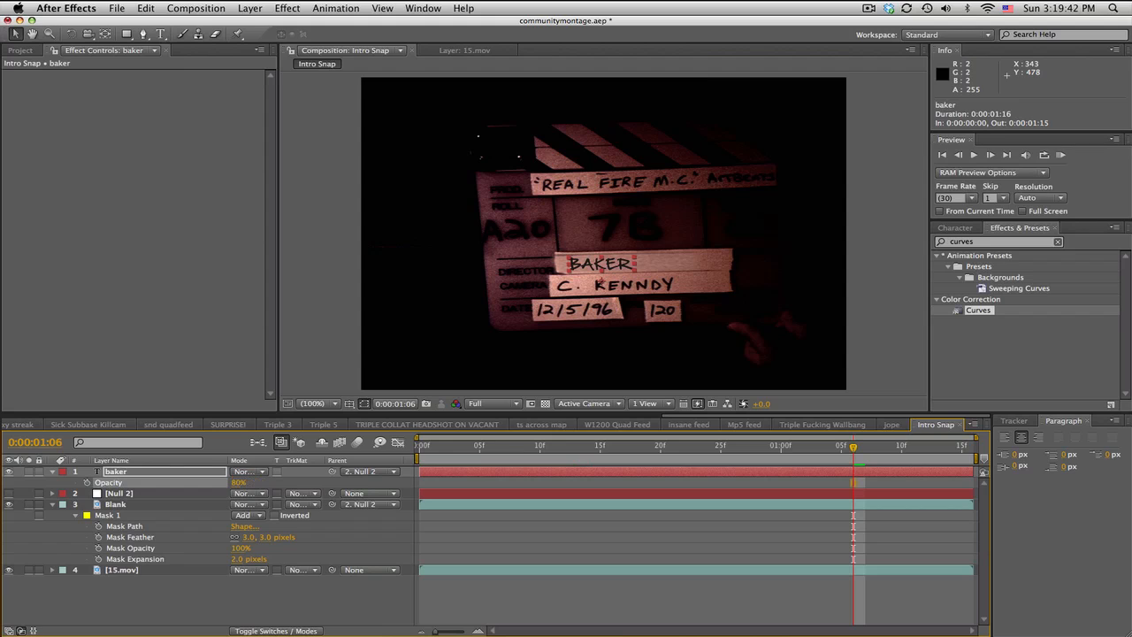
click(239, 481)
text(90)
key(Return)
Search the effects for blur and apply Fast Blur to the director name text layer.
click(973, 241)
text(blur)
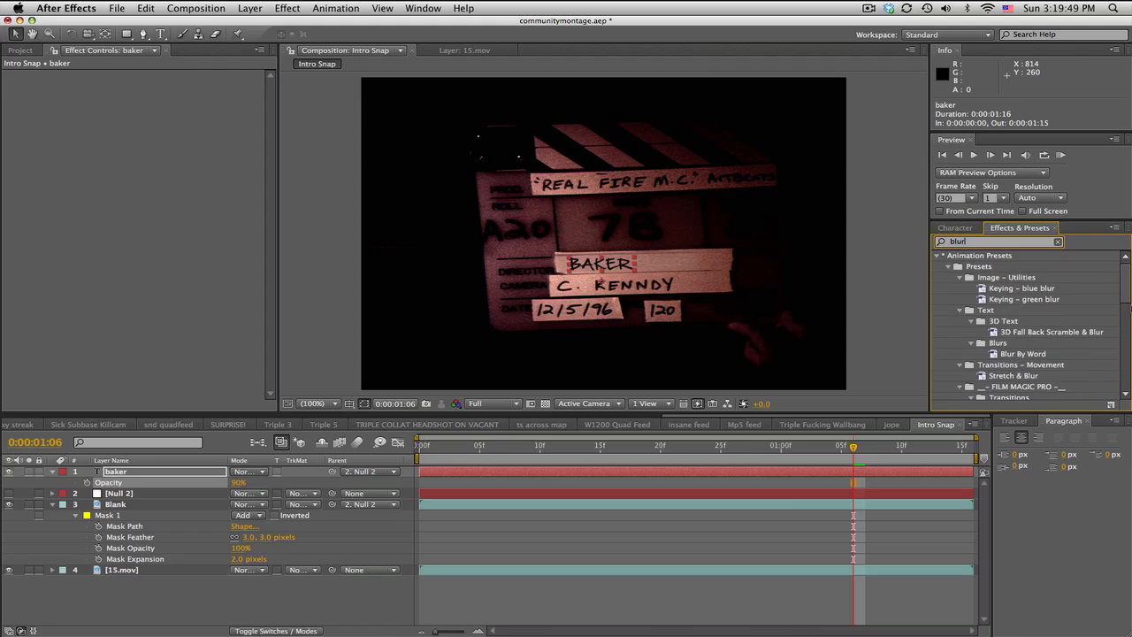
scroll(962, 372, down, 10)
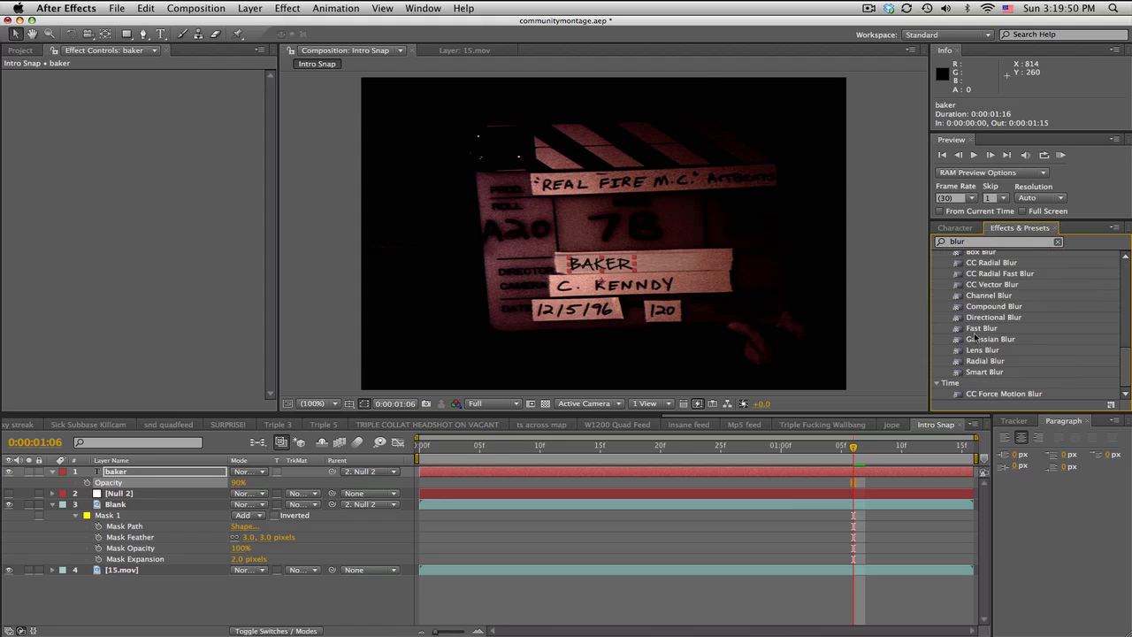
drag(981, 329, 133, 473)
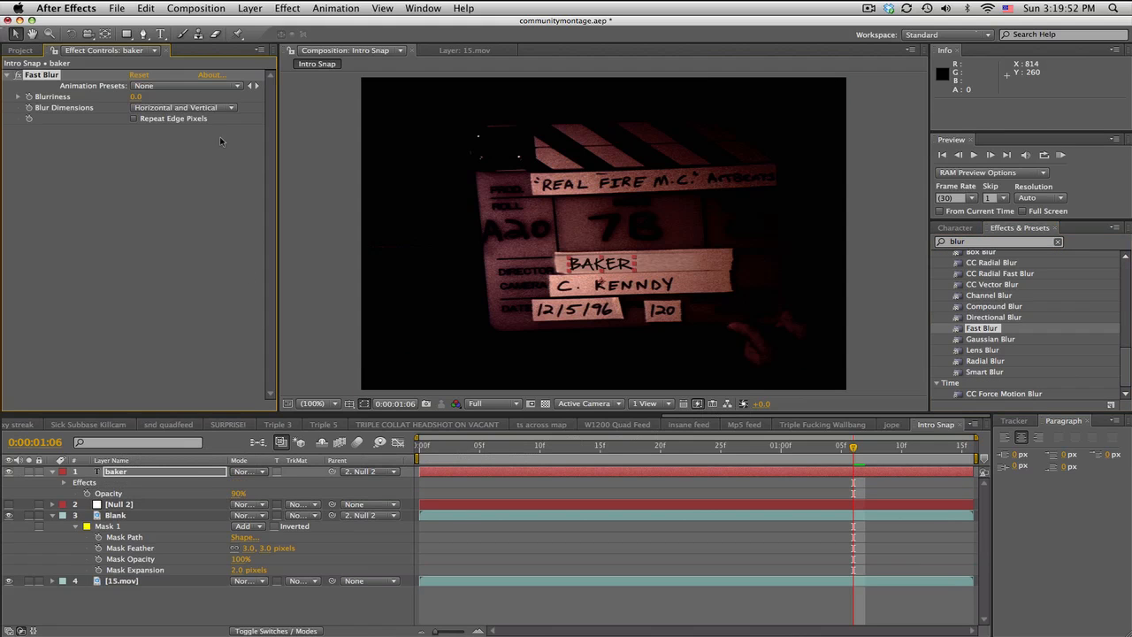
Set the Fast Blur Blurriness on the director name text layer to 0.5.
click(137, 96)
text(0.5)
key(Return)
click(538, 523)
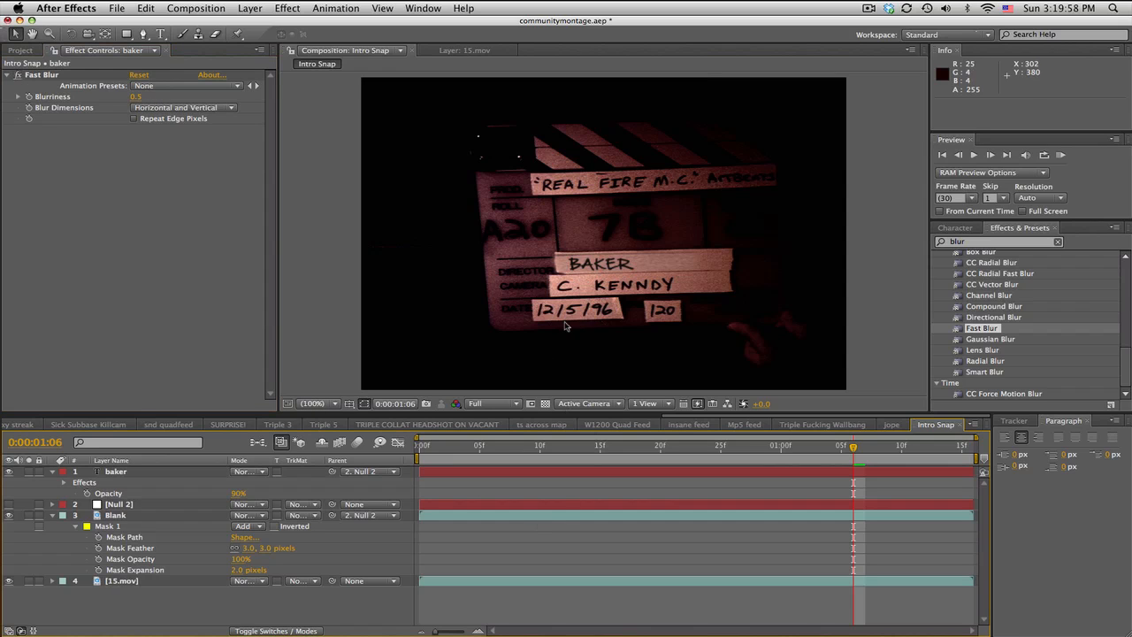
Set the Fast Blur Blurriness on the director name text layer to 0.3.
click(136, 97)
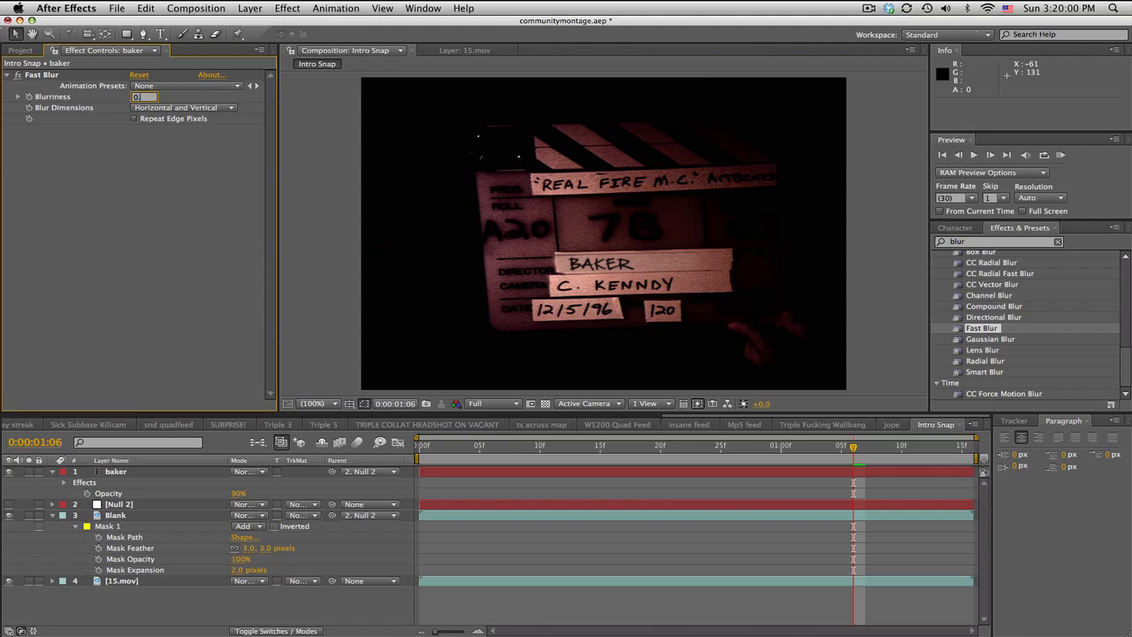
key(Return)
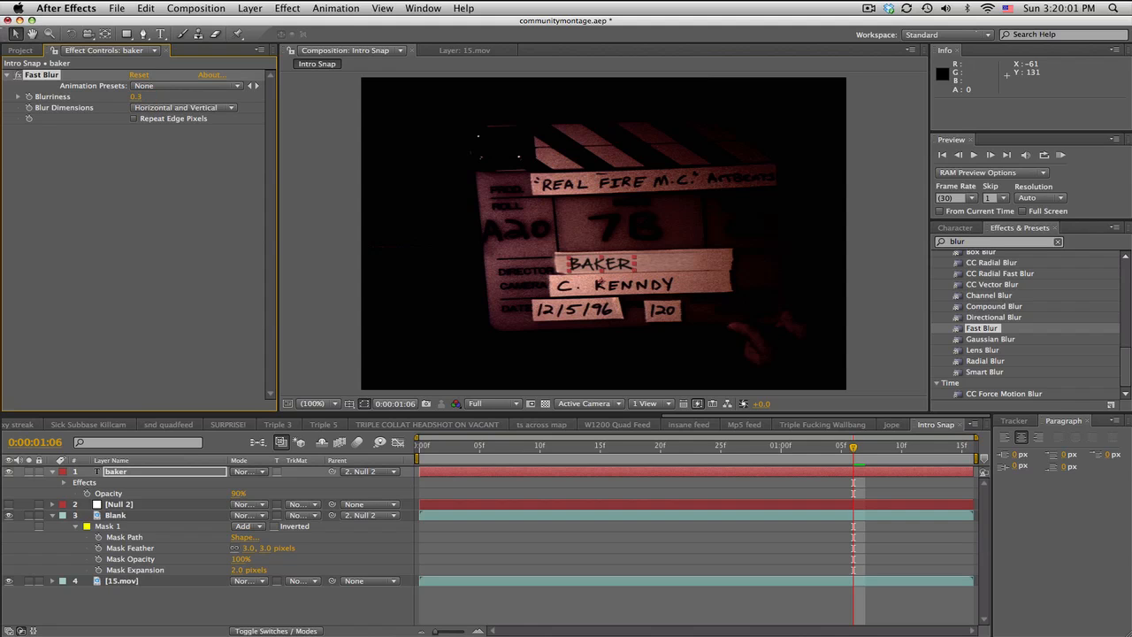
click(478, 497)
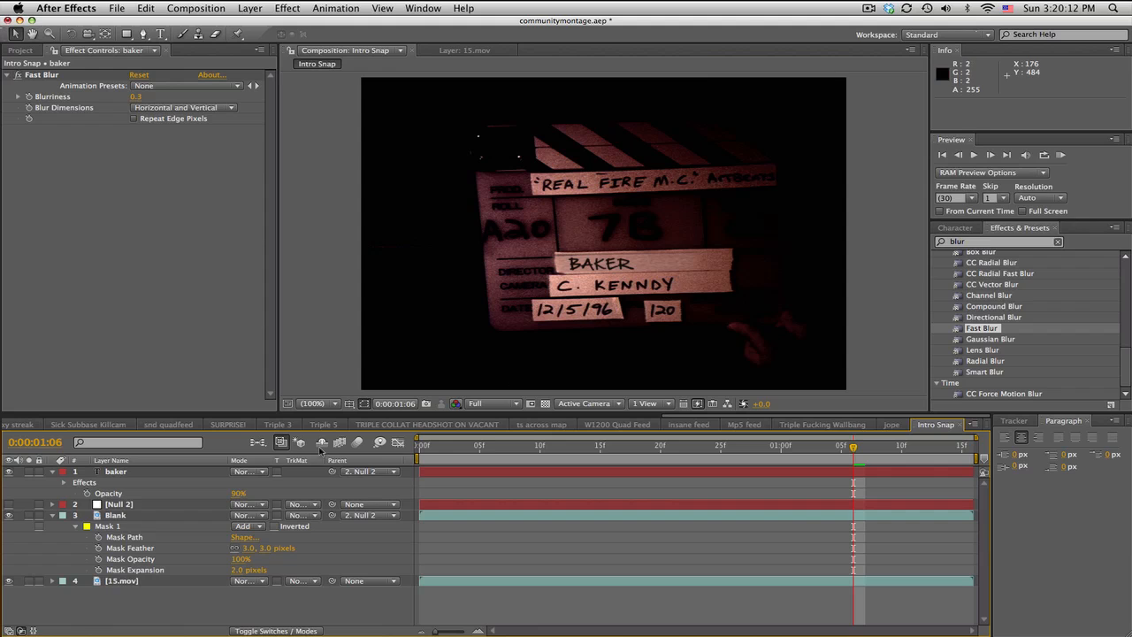
Duplicate the Blank layer and move the copy down over the handwritten name on the camera tape.
click(115, 514)
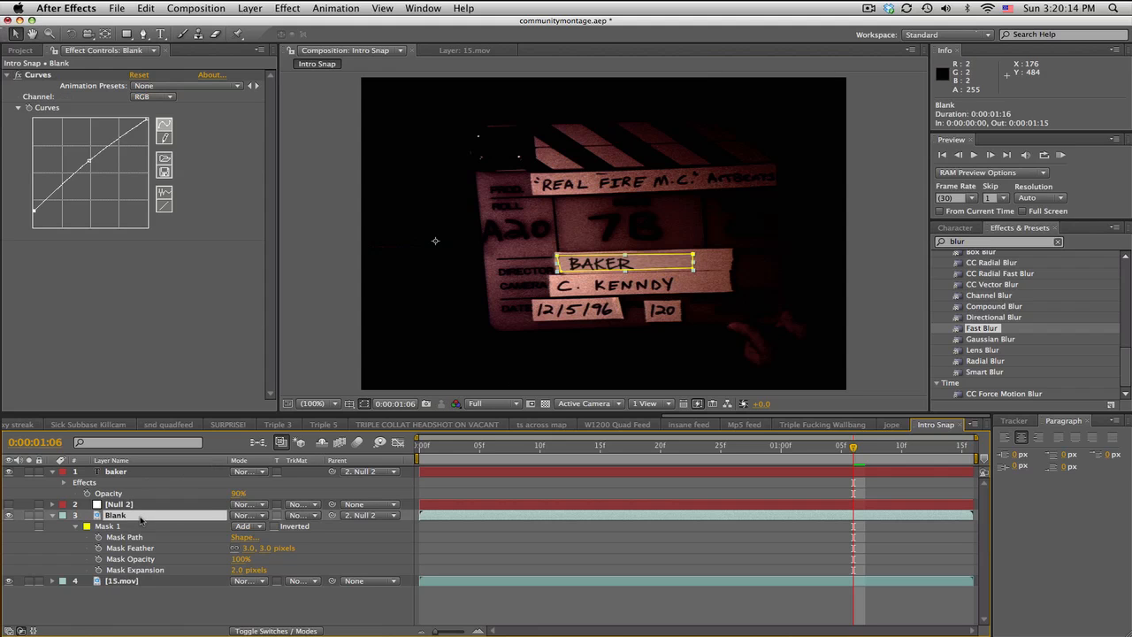
key(super+d)
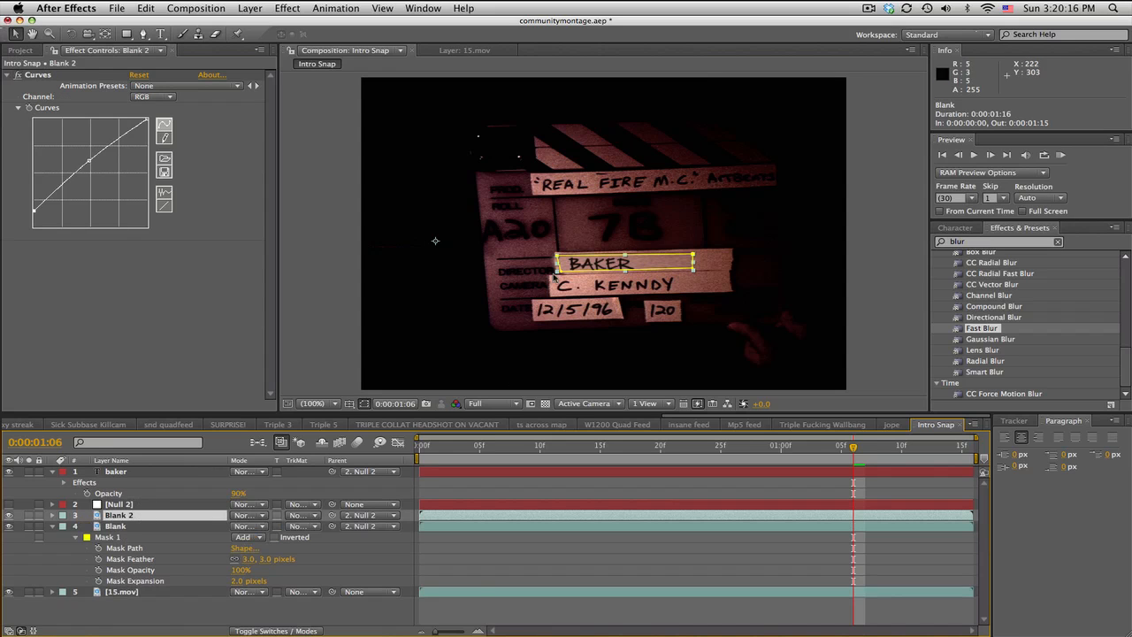
drag(655, 268, 671, 284)
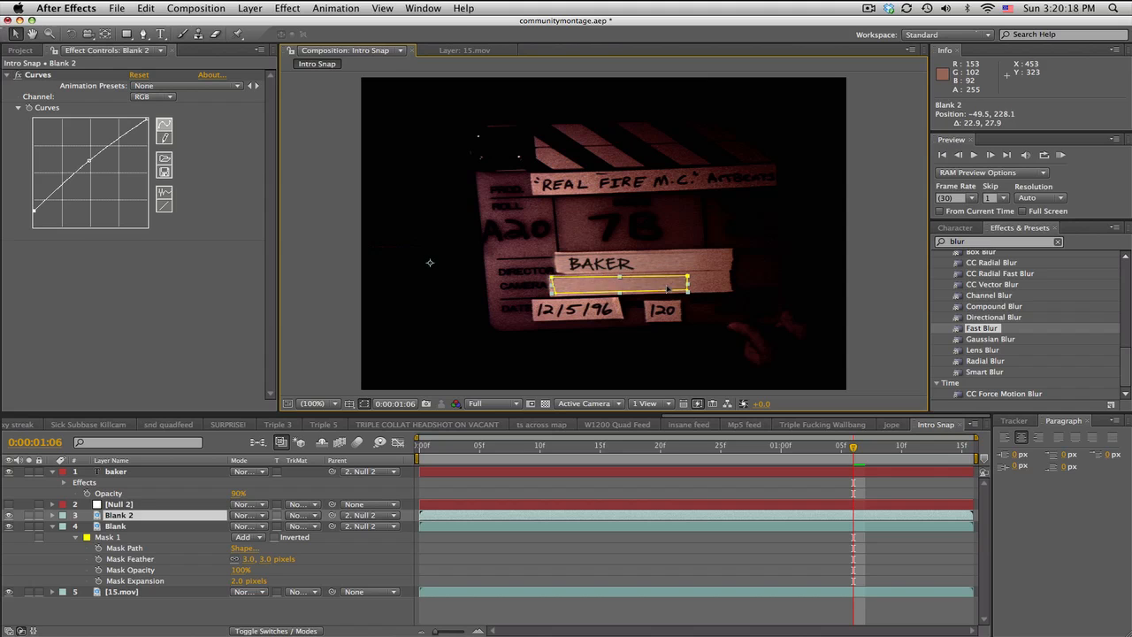
click(582, 577)
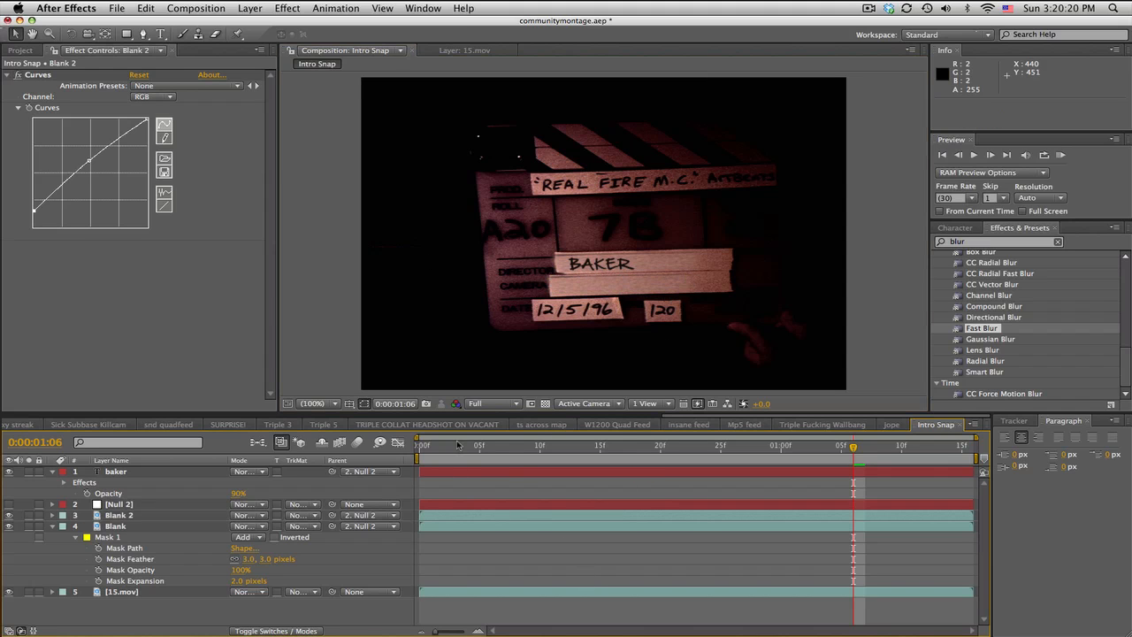
Preview the motion, and at 0:00:00:01 add a text layer reading "COMMUNITY MONTAGE" near the blank tapes.
drag(455, 446, 432, 455)
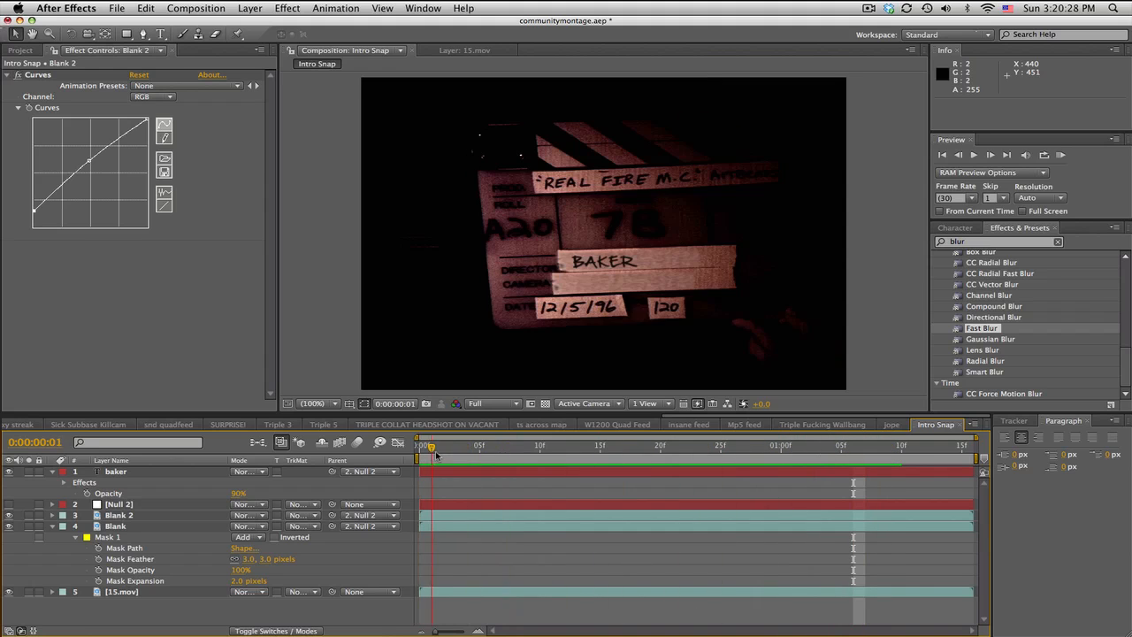
click(160, 34)
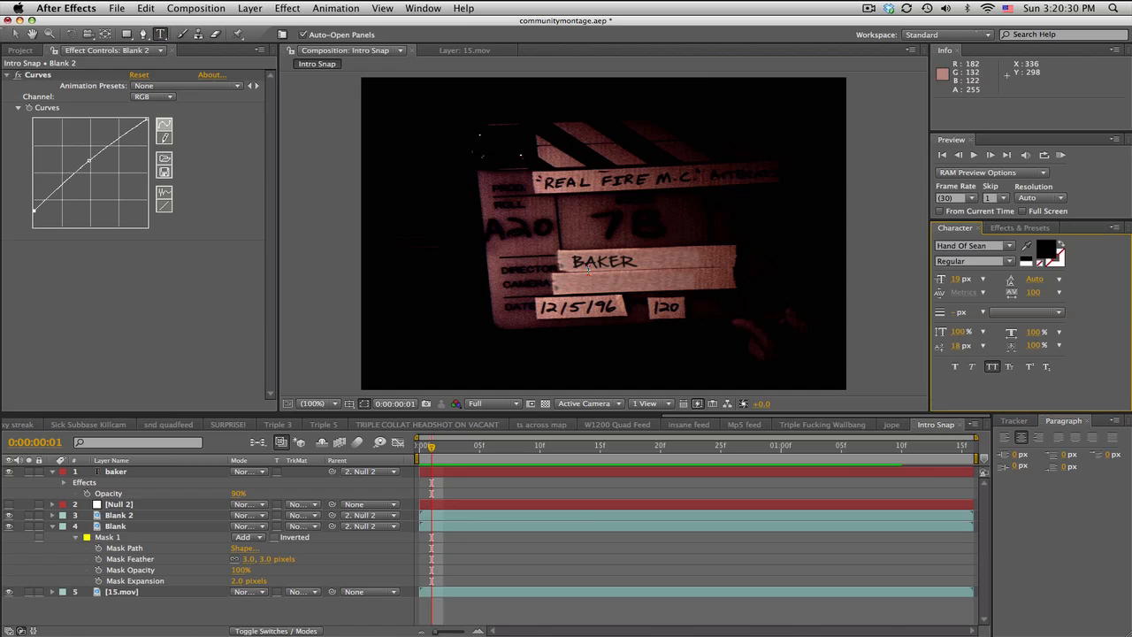
click(575, 271)
text(COMM)
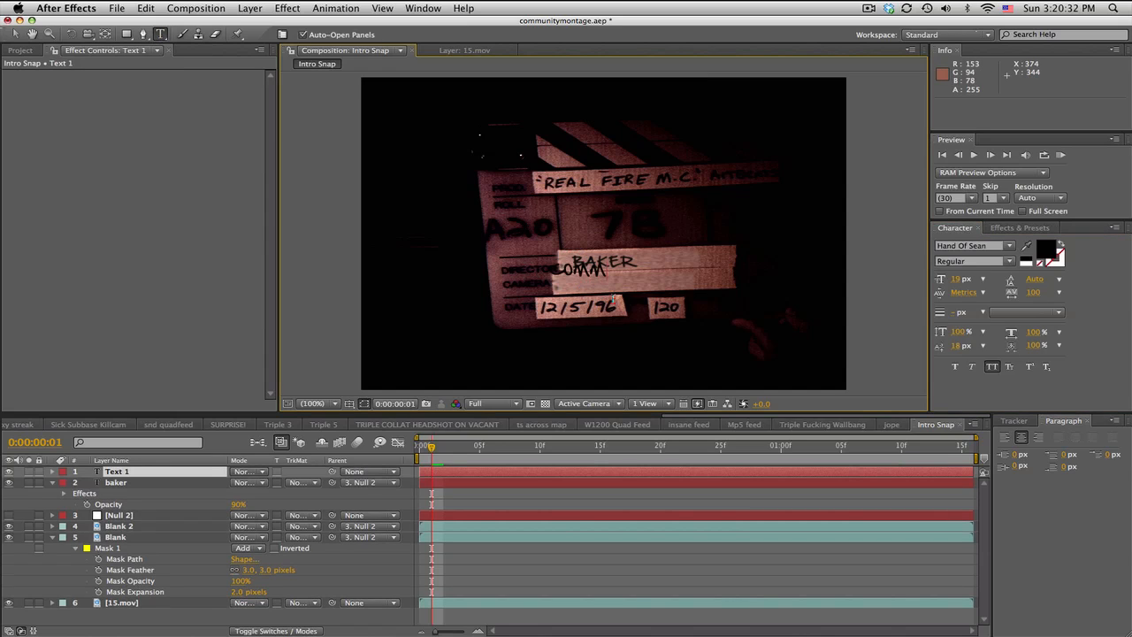
text(UNITY MONTAGE)
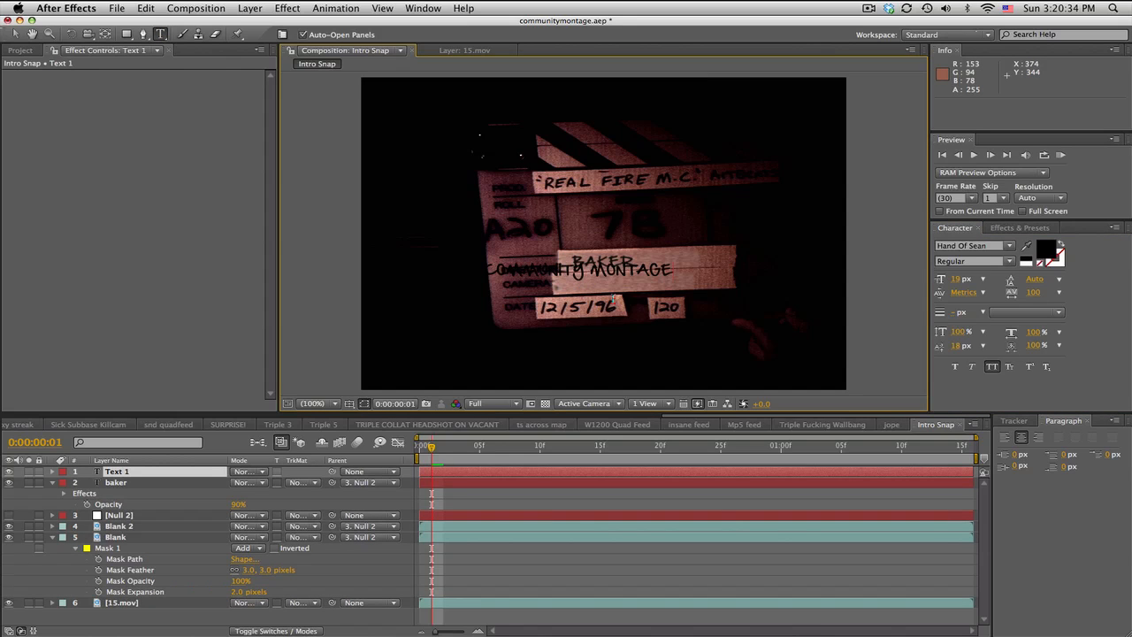
click(15, 34)
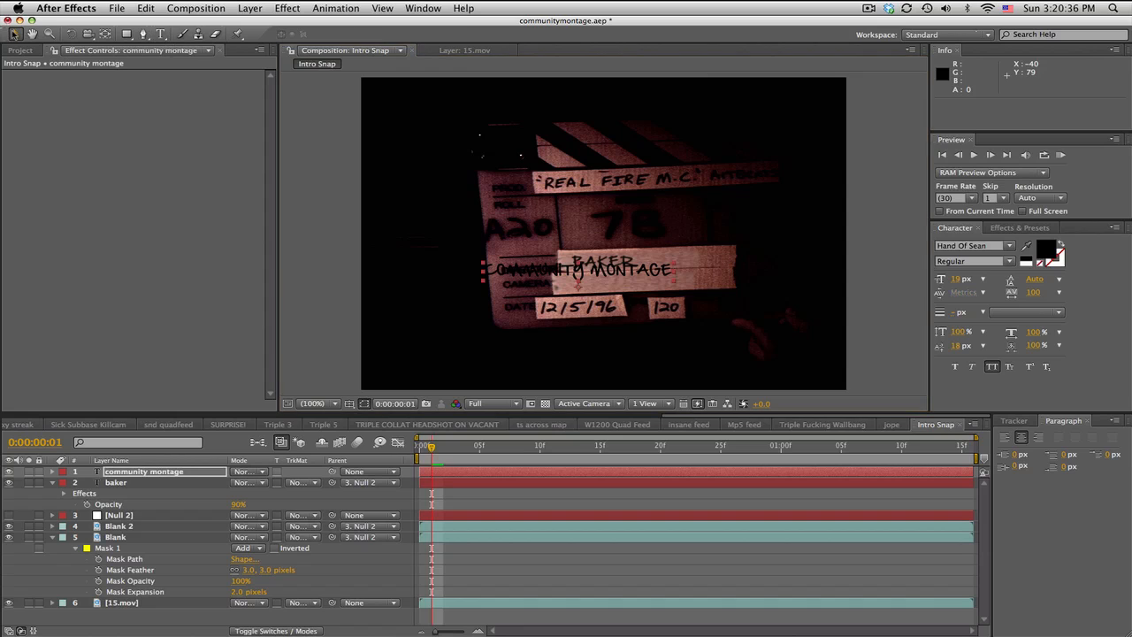
Move the "COMMUNITY MONTAGE" text onto the lower blank tape and set its font size to 16 px.
drag(607, 274, 673, 286)
double_click(577, 282)
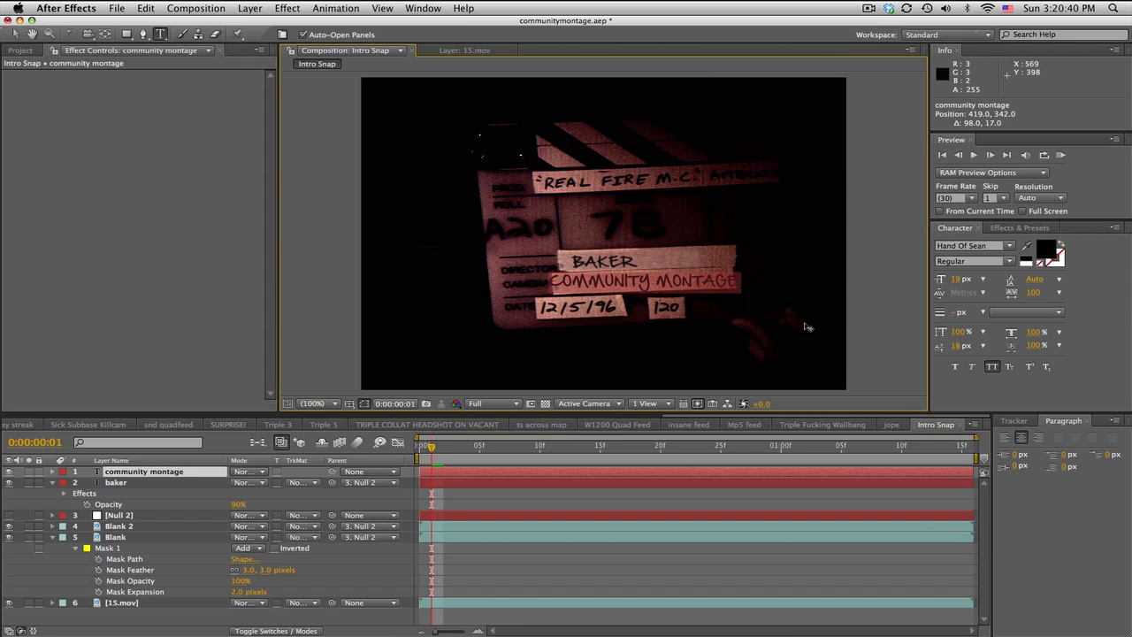
click(955, 278)
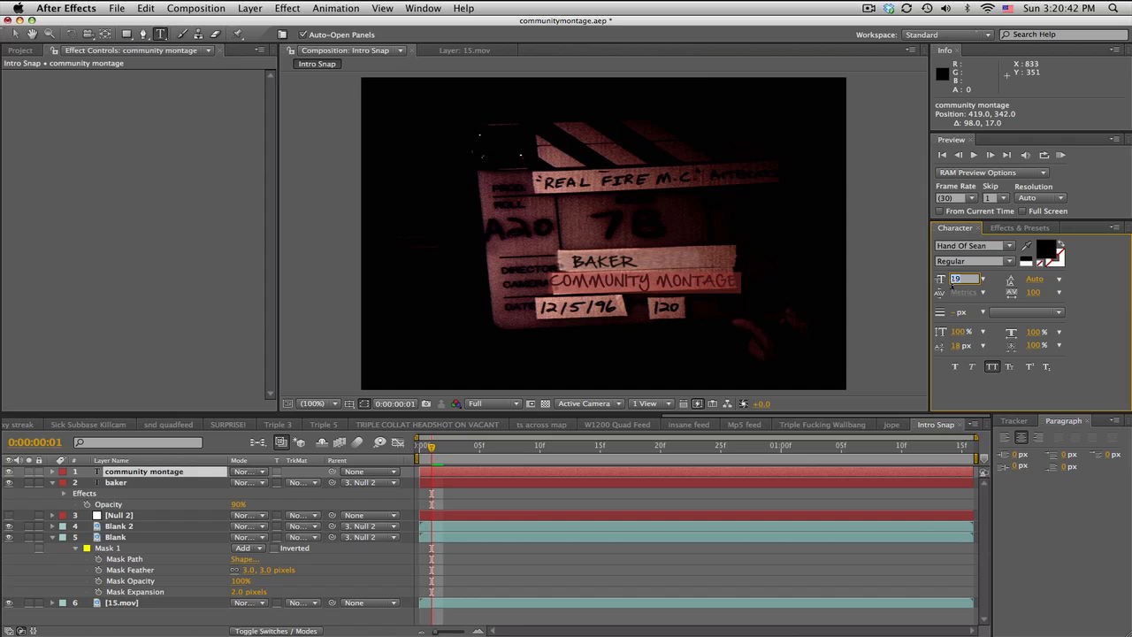
text(16)
key(Return)
key(v)
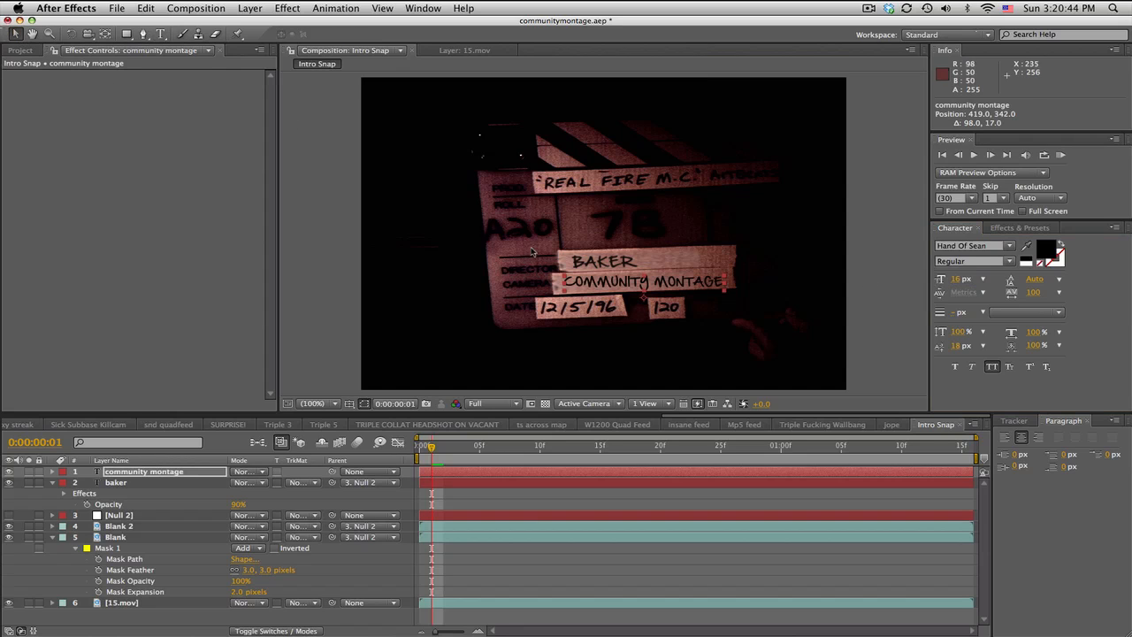
Rotate the community montage text layer to -2.0° and parent it to Null 2.
click(168, 472)
key(r)
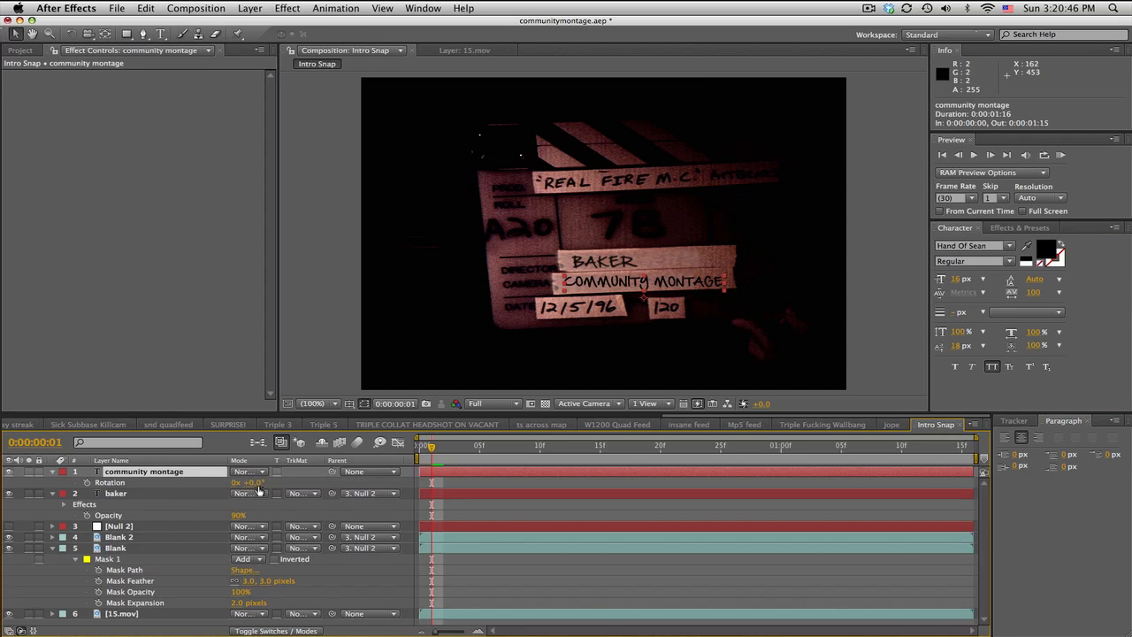
drag(253, 482, 243, 482)
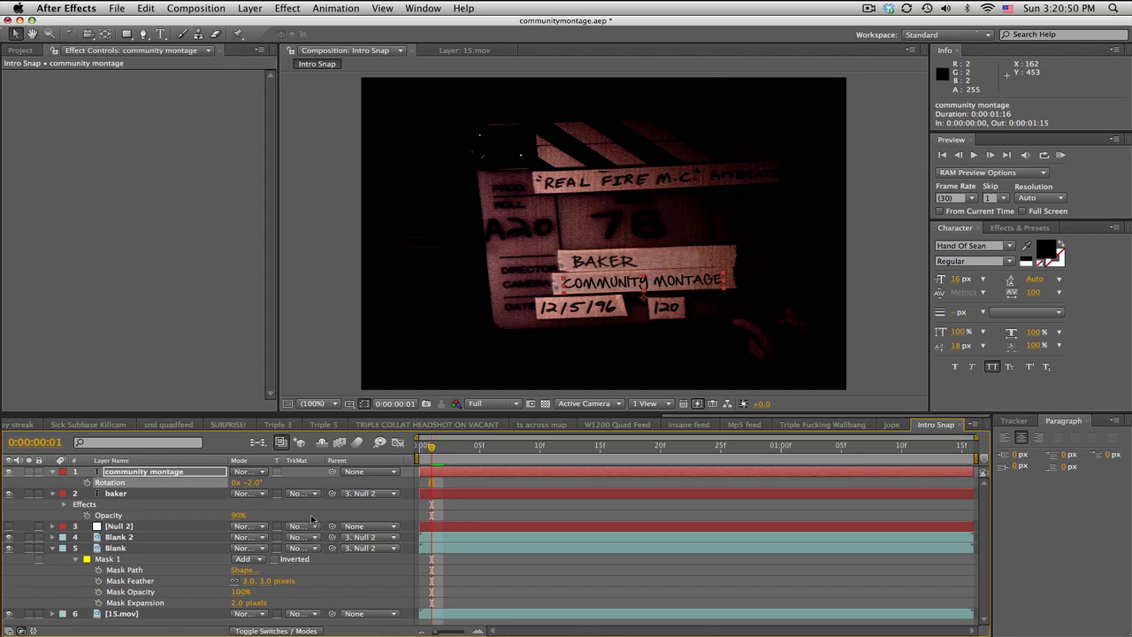
click(496, 482)
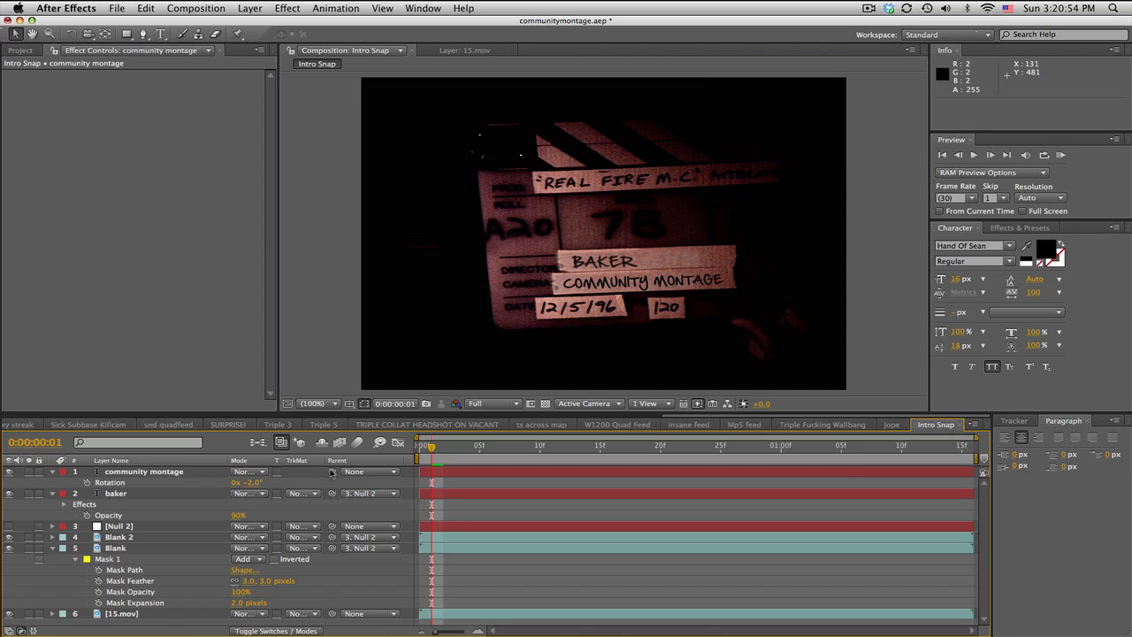
drag(332, 472, 182, 529)
Copy the Fast Blur effect from the director name text layer to the community montage layer.
click(135, 495)
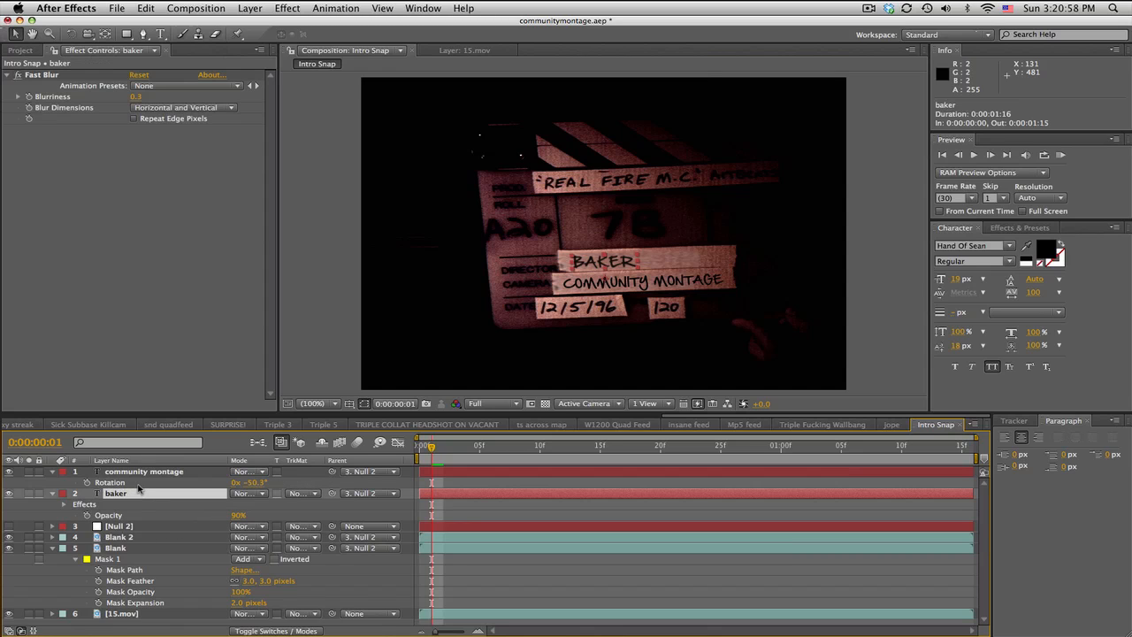
click(43, 75)
click(150, 474)
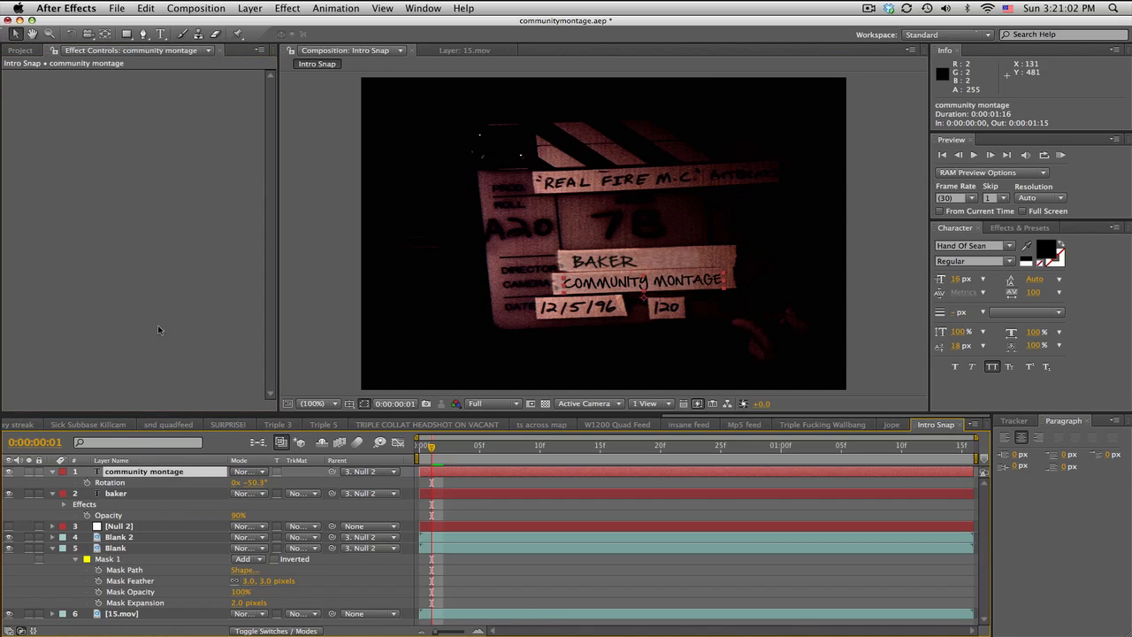
key(ctrl+v)
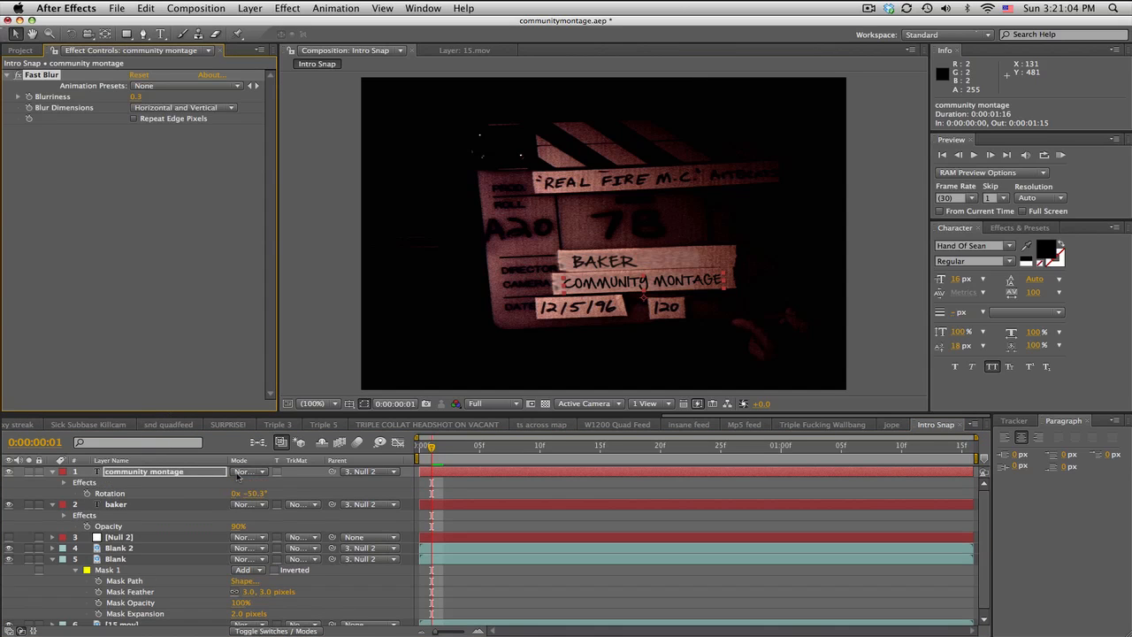
Set the community montage layer's opacity to 90% and check the text's motion up to 0:00:01:11.
click(222, 474)
key(t)
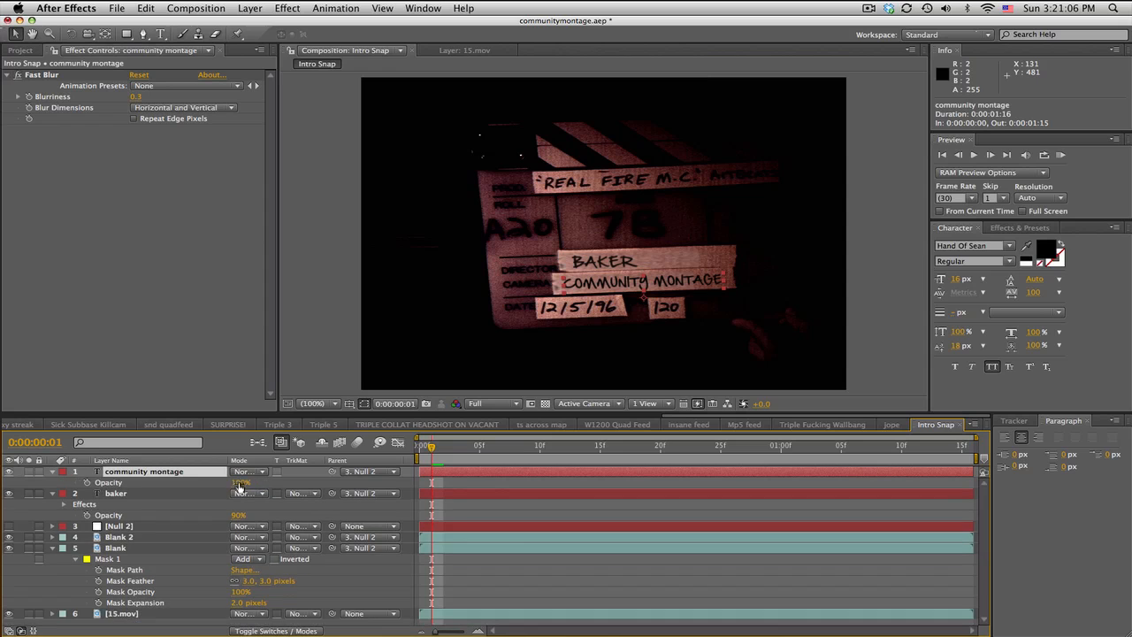
click(591, 591)
drag(433, 452, 914, 445)
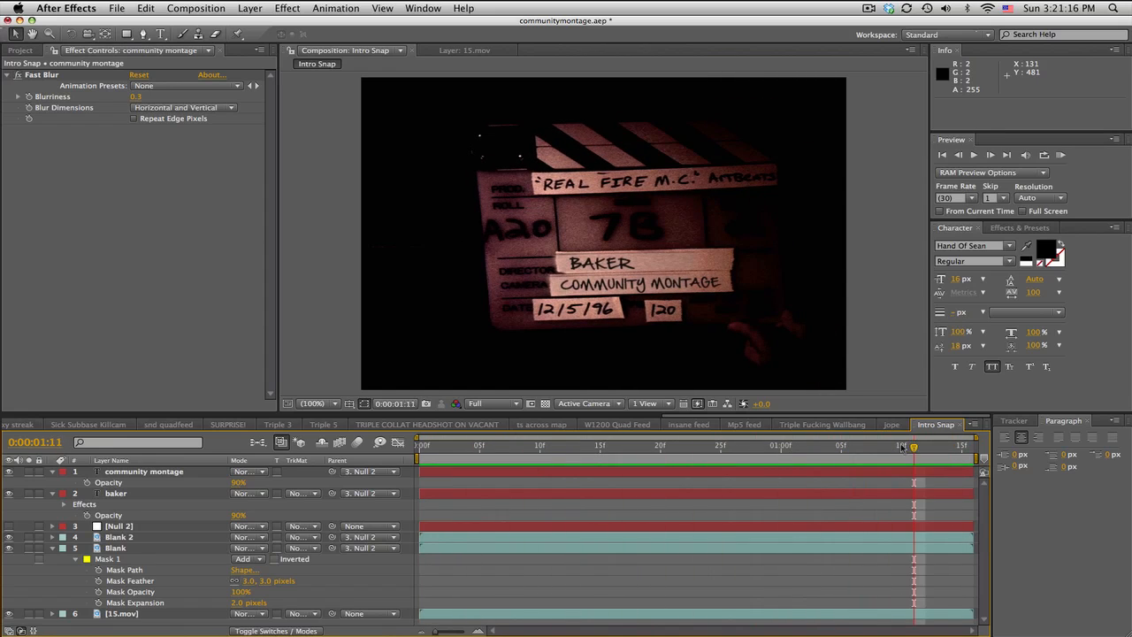
Append "PRESENTS" to the director name text and reposition it to fit on the upper tape.
double_click(136, 494)
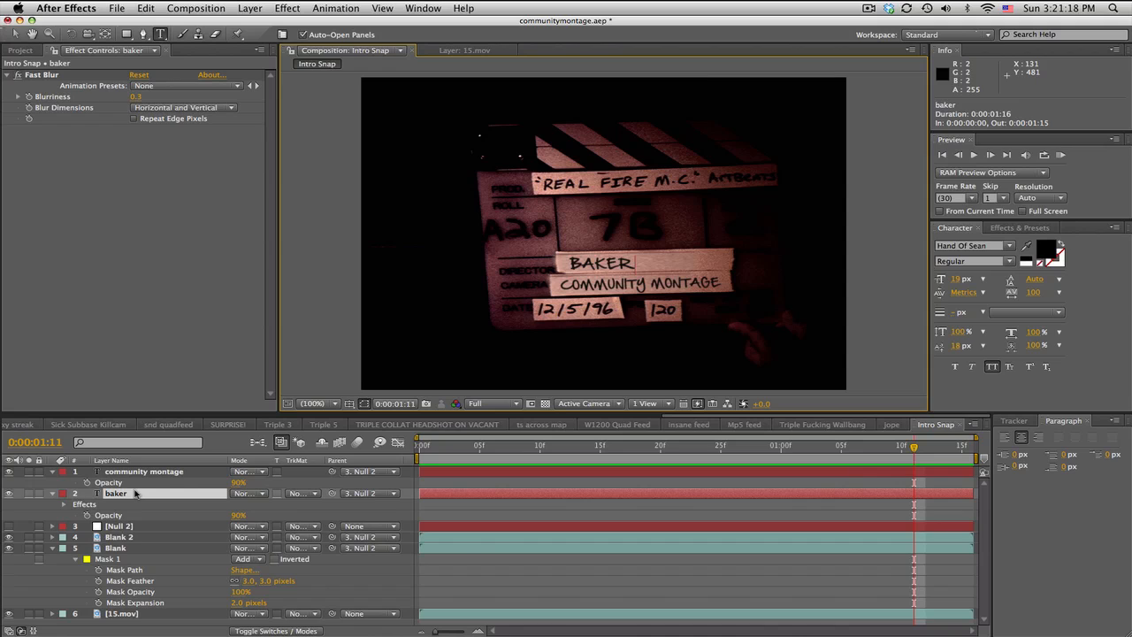
text(presents)
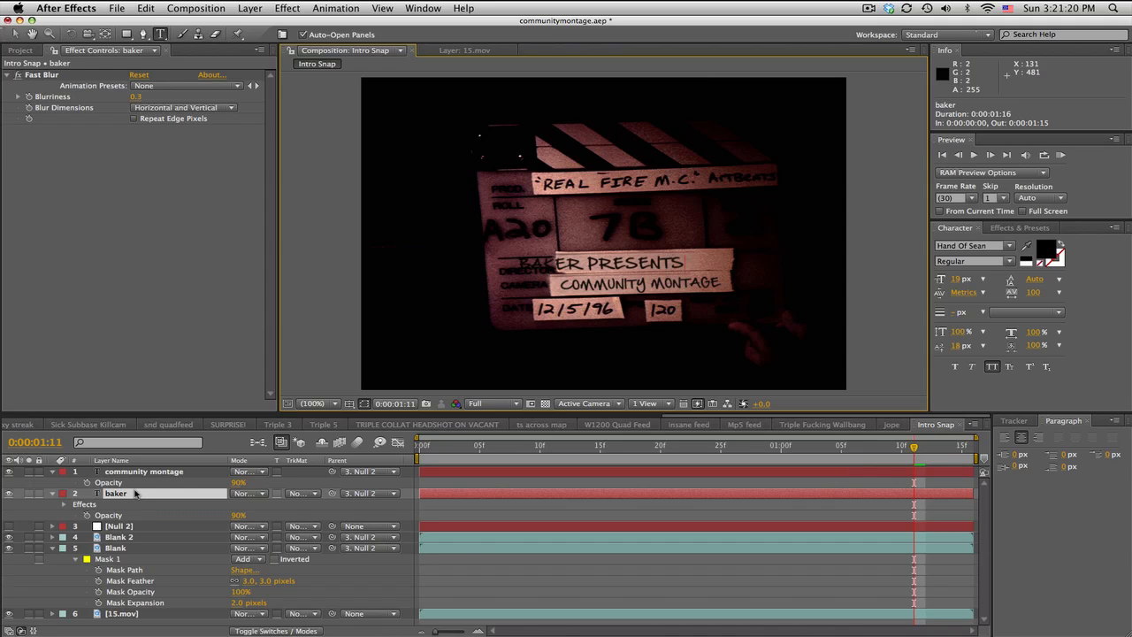
text( a)
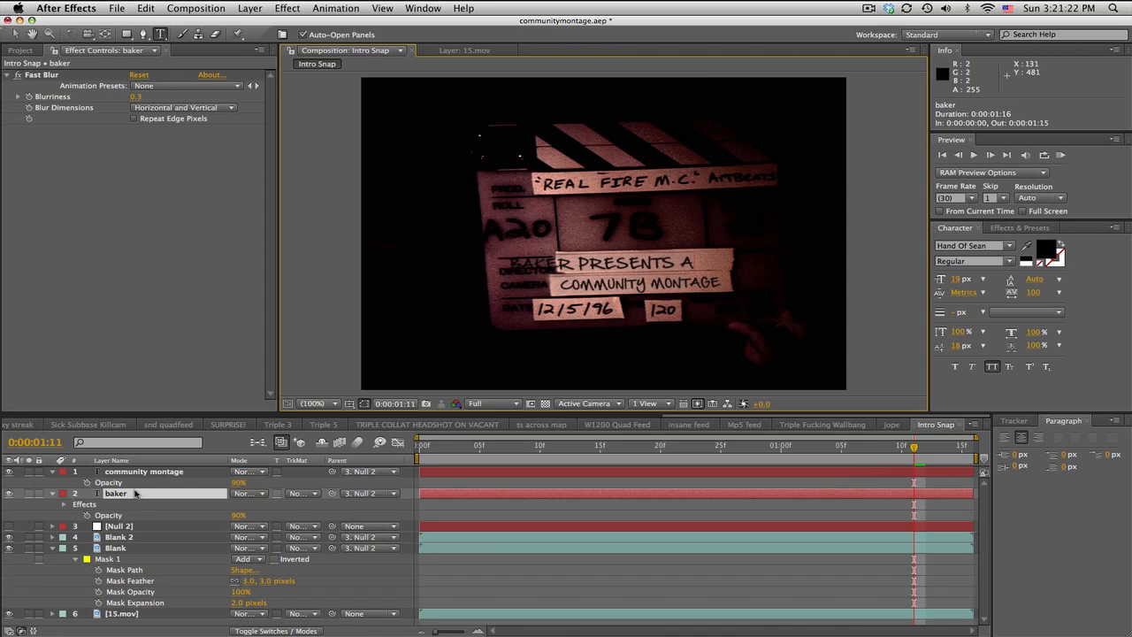
key(BackSpace)
key(BackSpace)
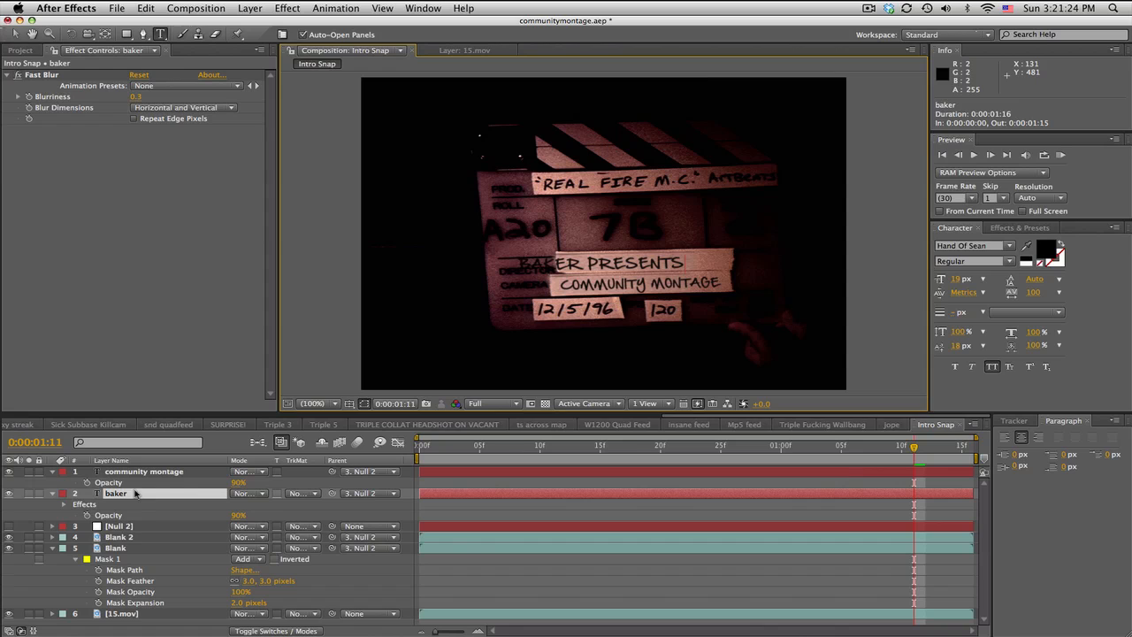
click(15, 34)
drag(660, 263, 701, 261)
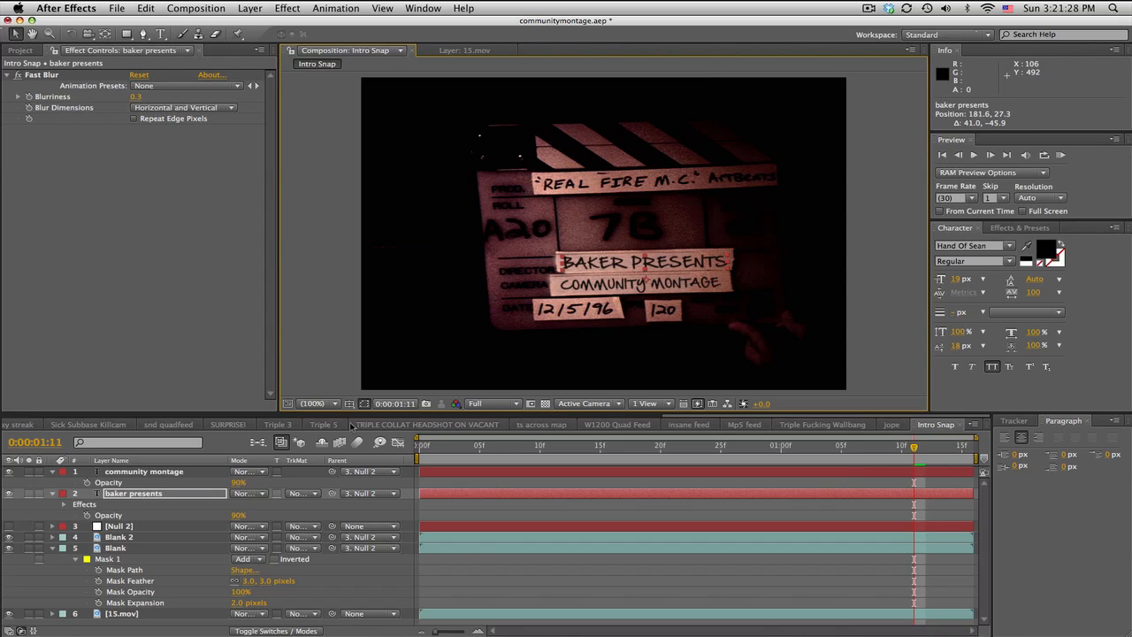
Change the lower tape text to "A COMMUNITY MONTAGE" and preview the tracked text across the composition.
click(132, 471)
key(ctrl+t)
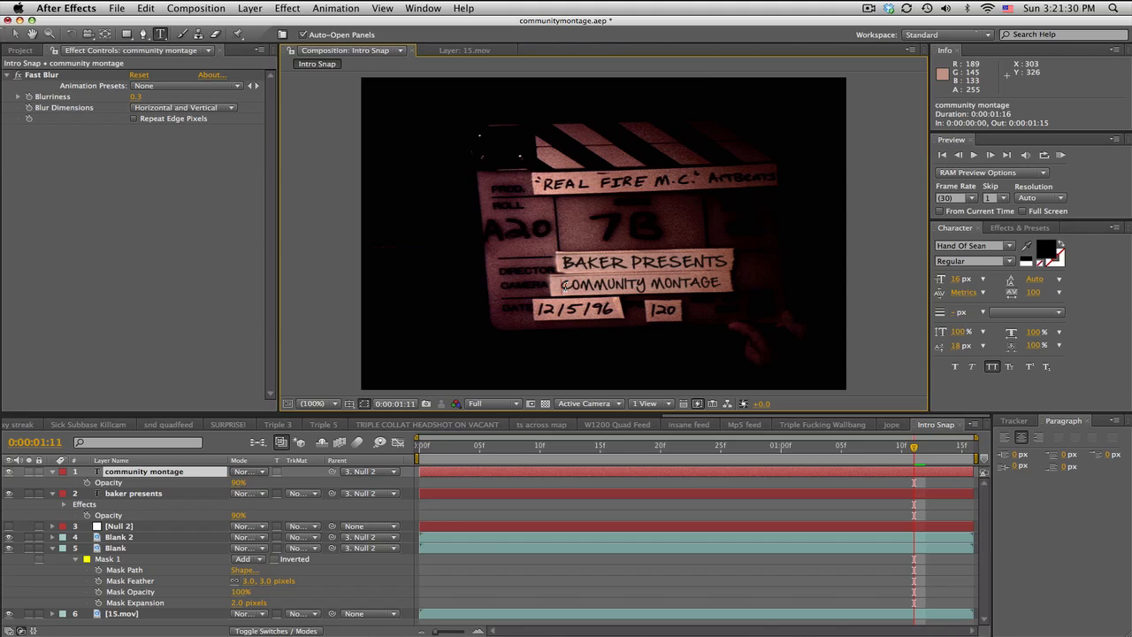
click(563, 285)
text(A)
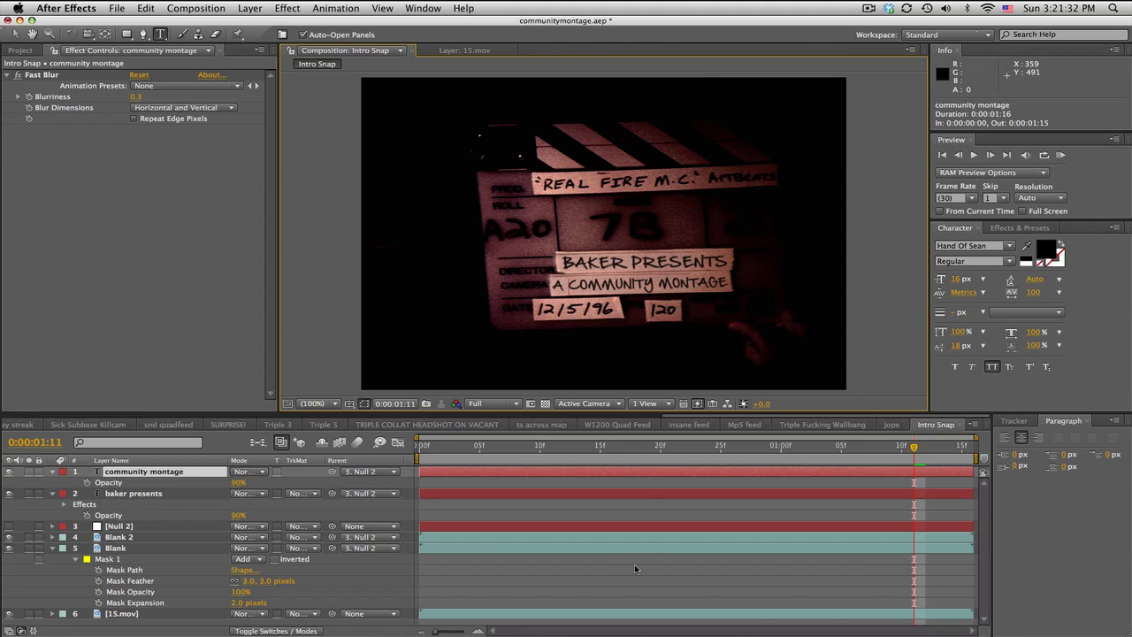
drag(527, 447, 476, 446)
drag(485, 445, 870, 453)
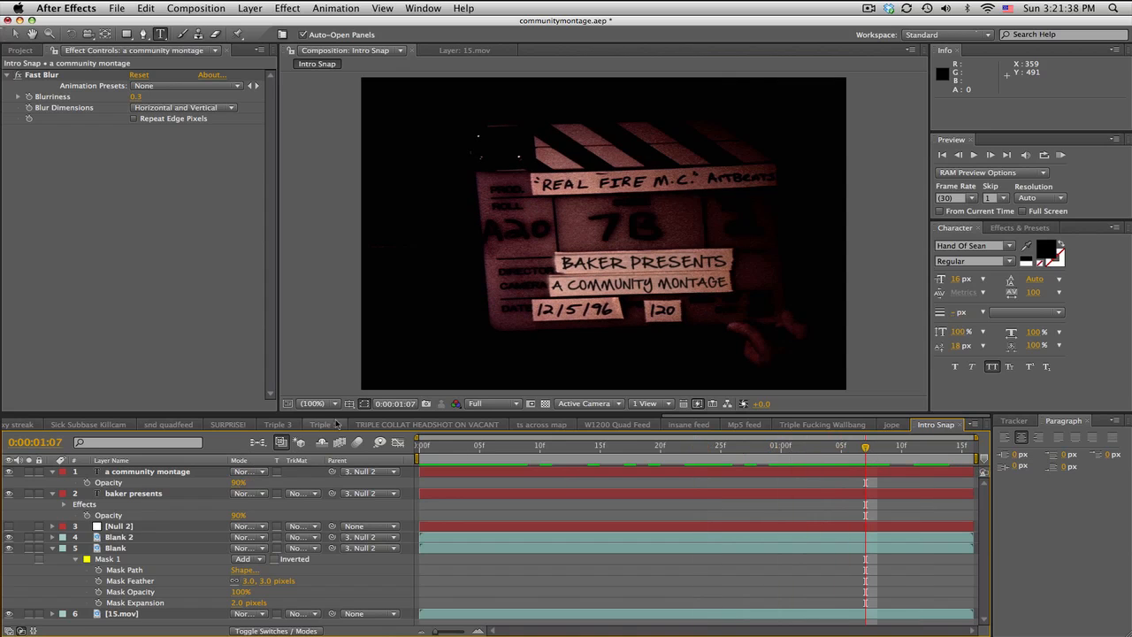
Add the Intro Snap composition to Main Comp just above the Dirty Disco.mp3 layer and preview its opening seconds.
drag(672, 417, 2, 428)
click(95, 425)
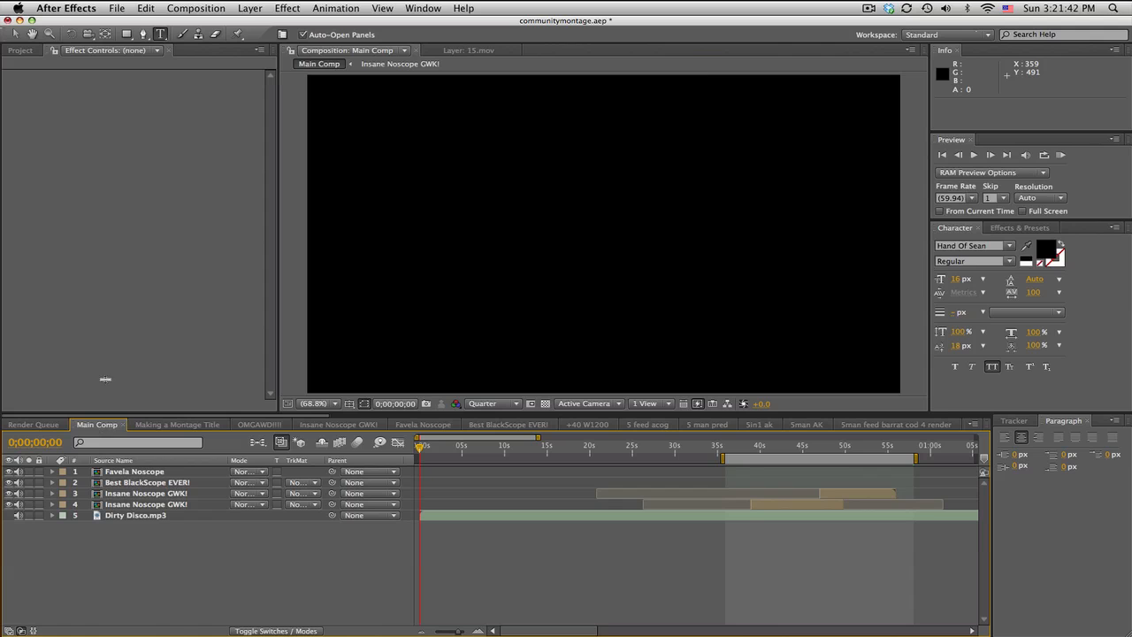
click(21, 51)
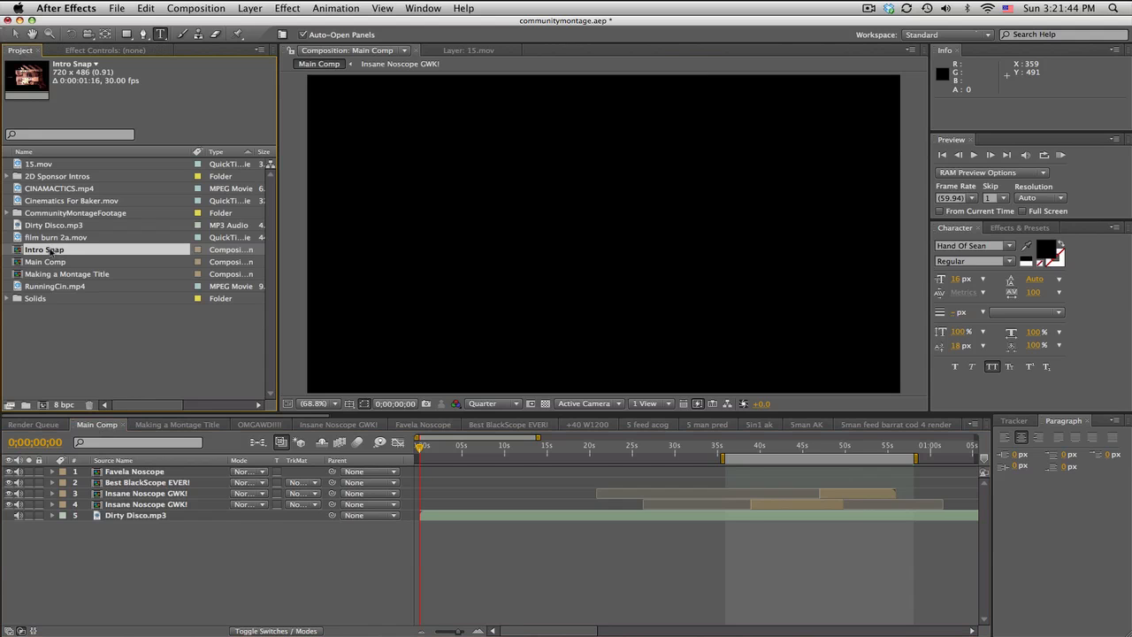
drag(49, 252, 139, 502)
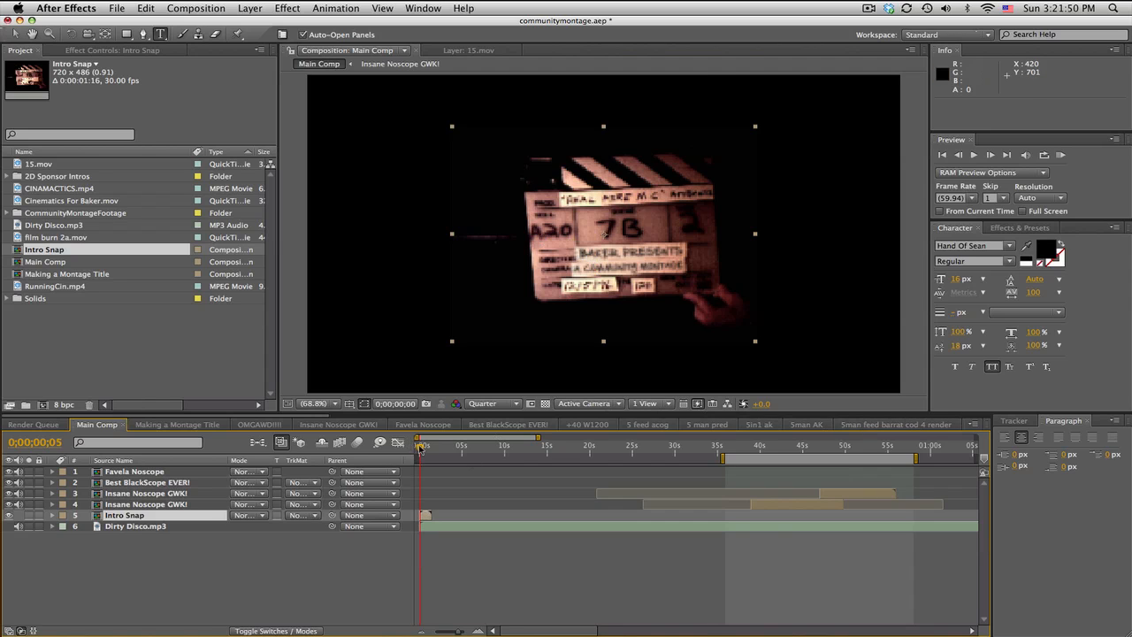
drag(421, 449, 439, 453)
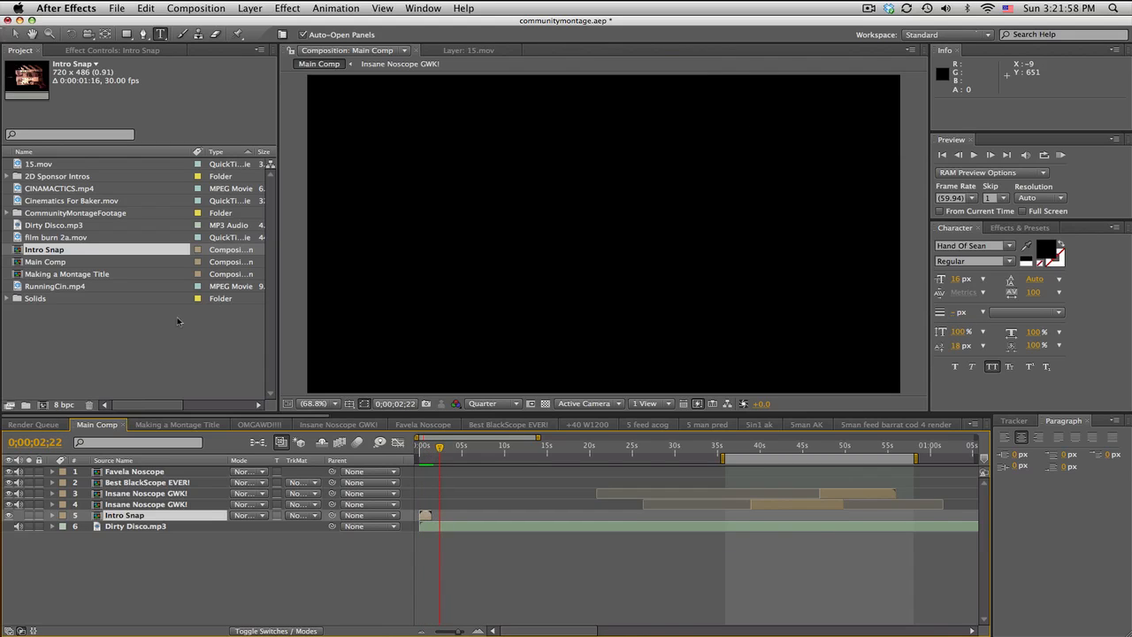
Preview AviveStudios STANDARD.mov from the 2D Sponsor Intros folder and look over the intro section of the Main Comp timeline.
click(177, 321)
click(8, 176)
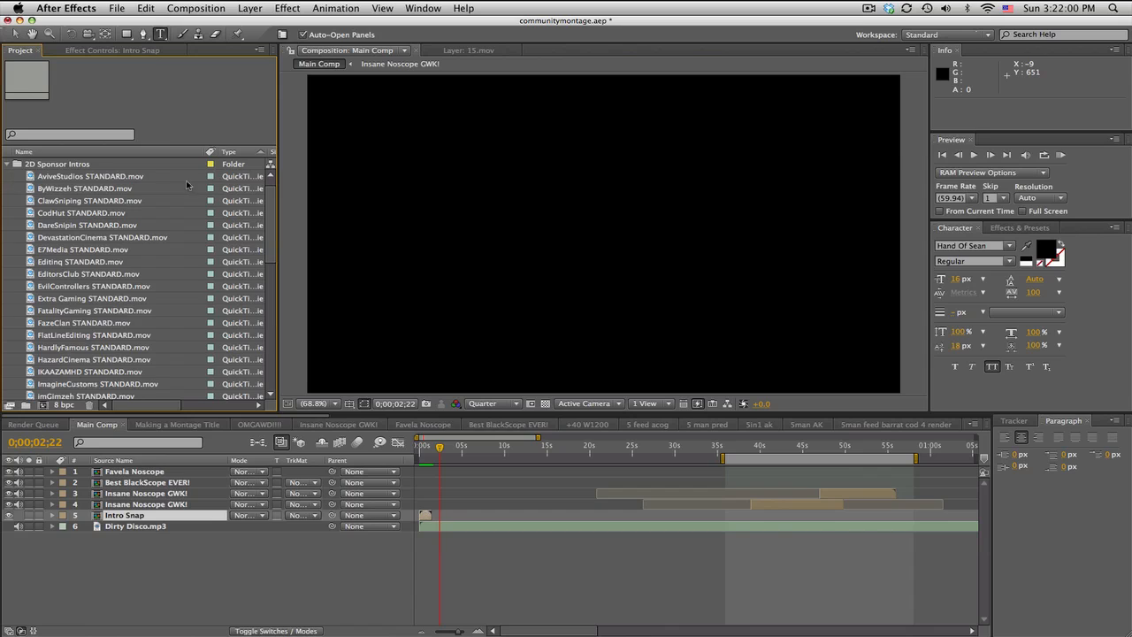
double_click(121, 176)
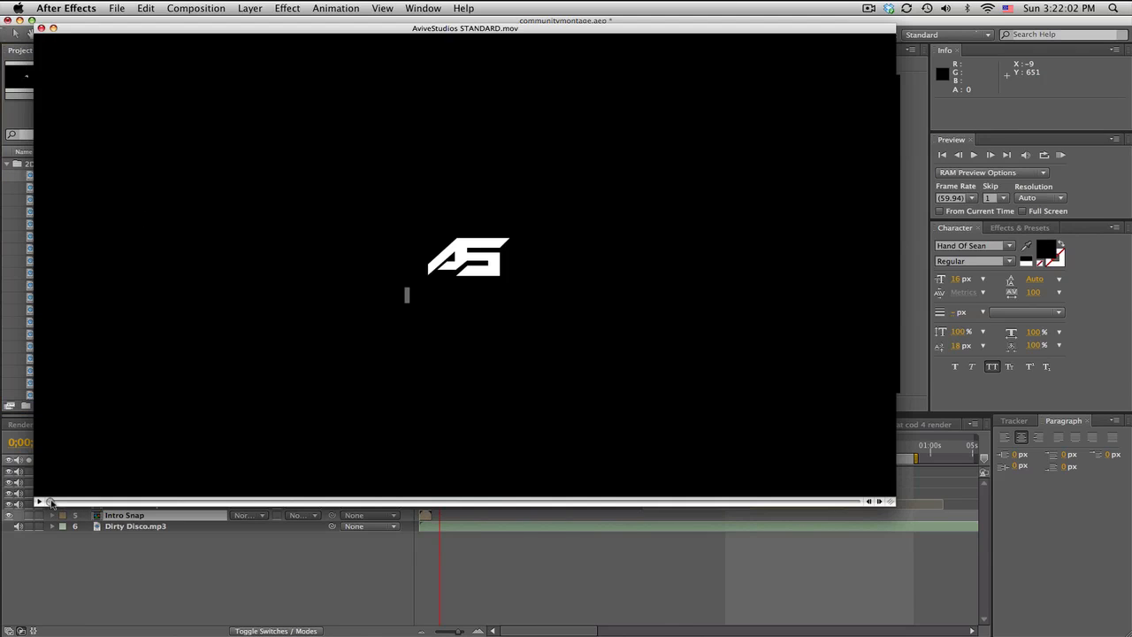
drag(51, 502, 618, 489)
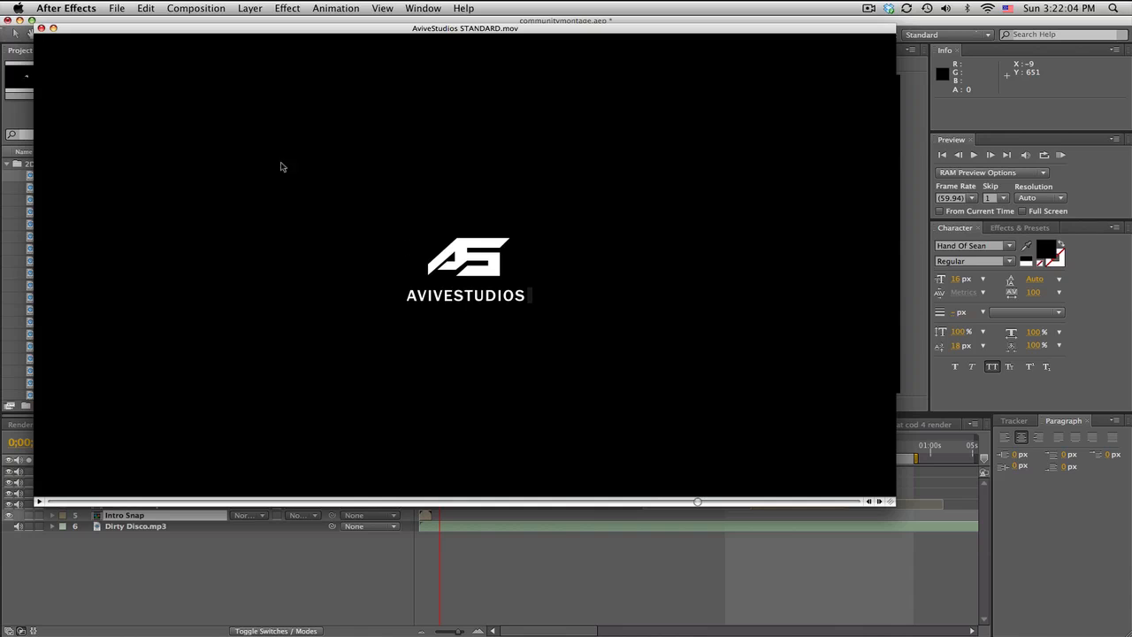
click(41, 28)
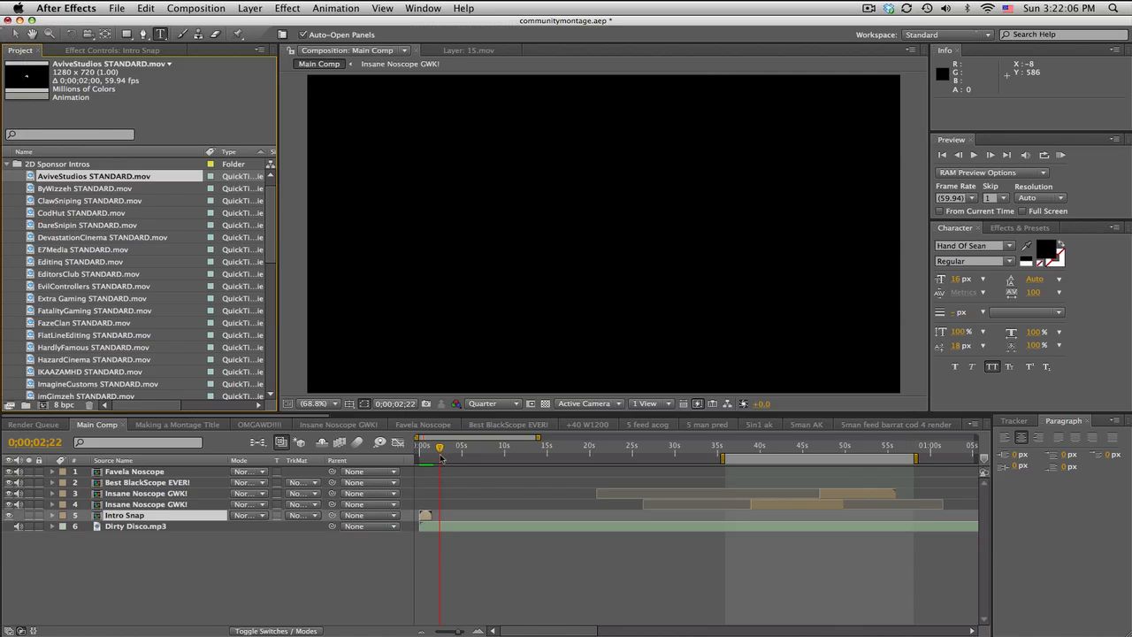
drag(442, 456, 592, 452)
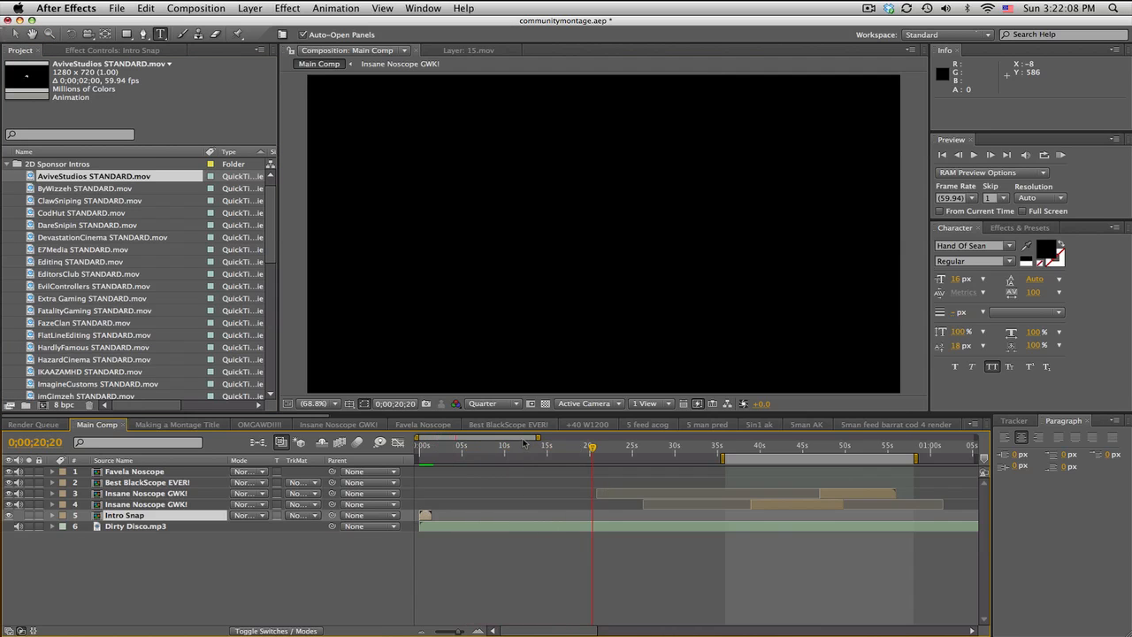
drag(524, 442, 557, 442)
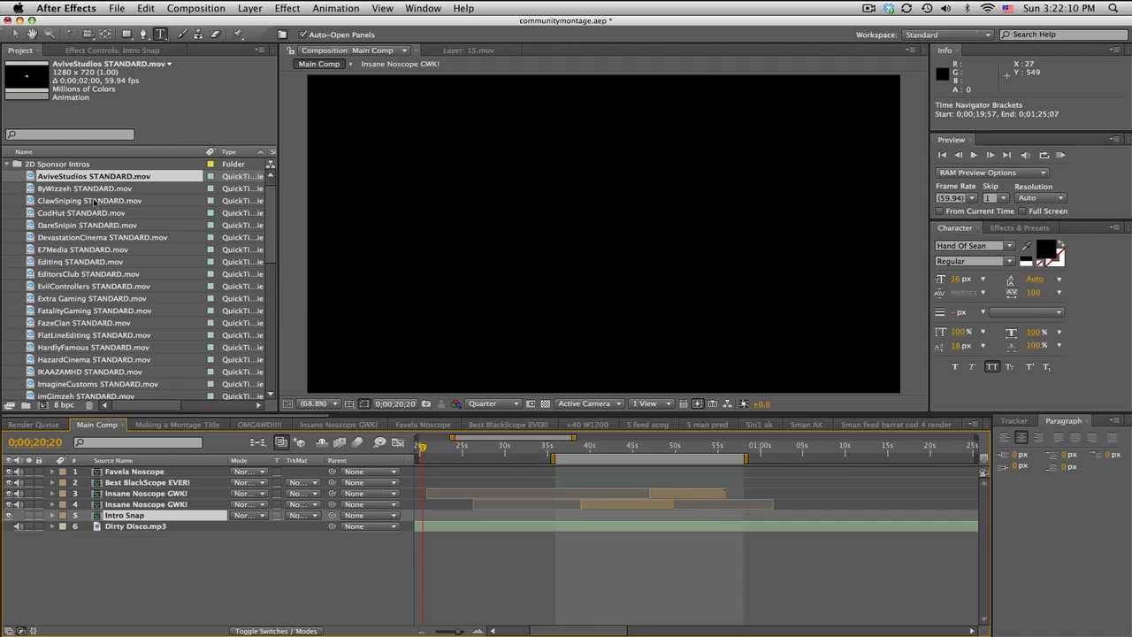
click(7, 166)
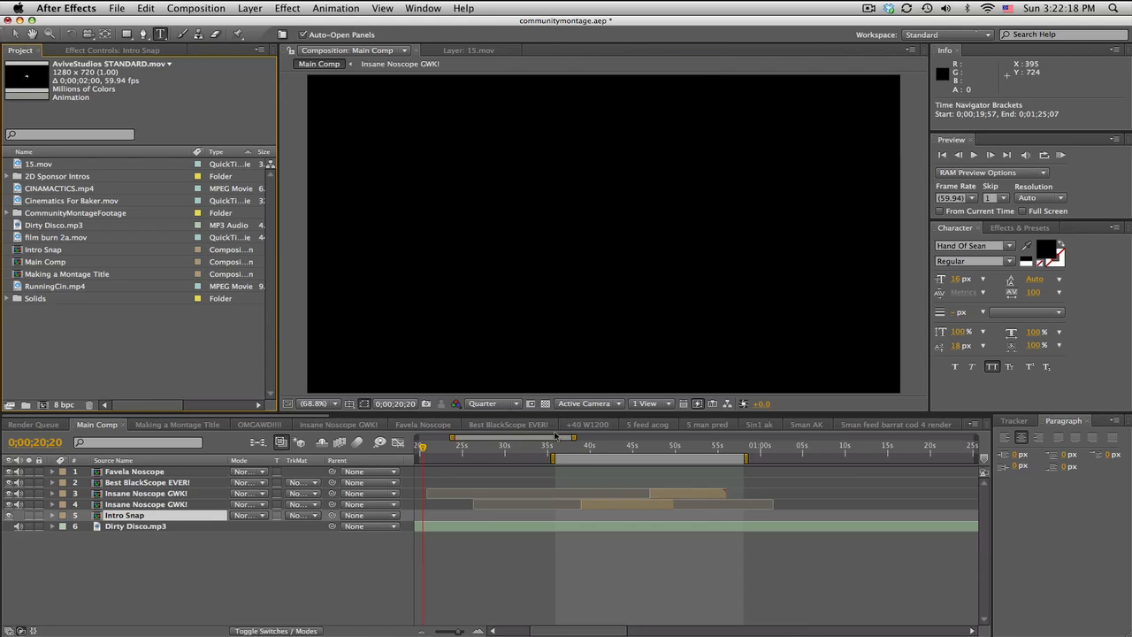
drag(555, 436, 506, 439)
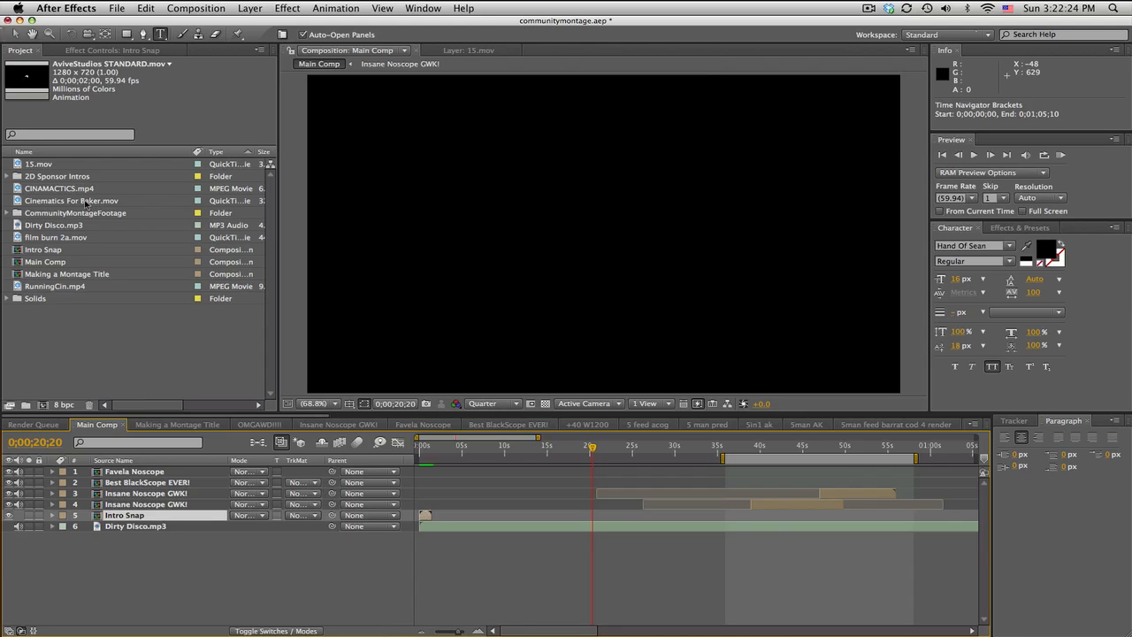
Create a composition from Cinematics For Baker.mov and move the current time to the first shot's last frame at 0;00;04;44.
drag(79, 203, 39, 406)
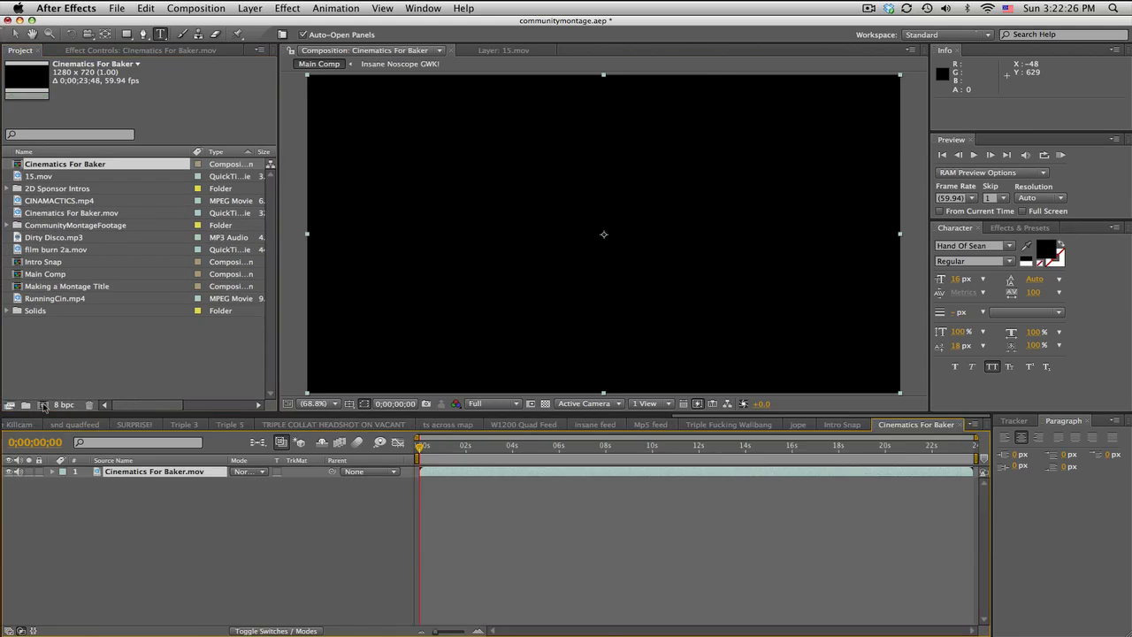
drag(421, 449, 528, 448)
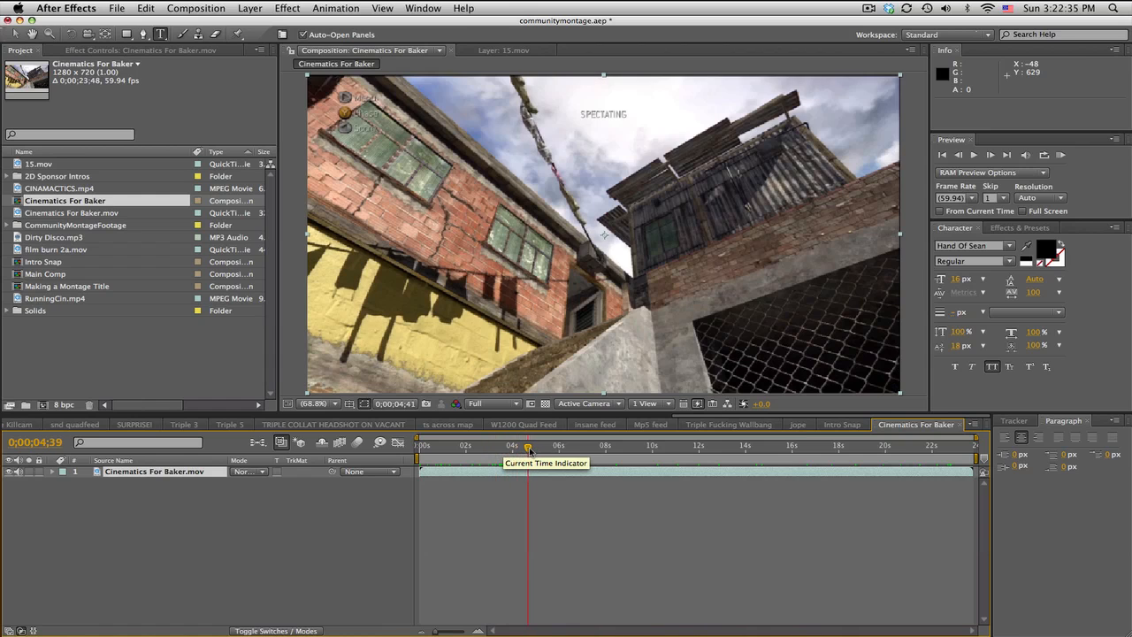
click(991, 155)
click(991, 155)
click(991, 155)
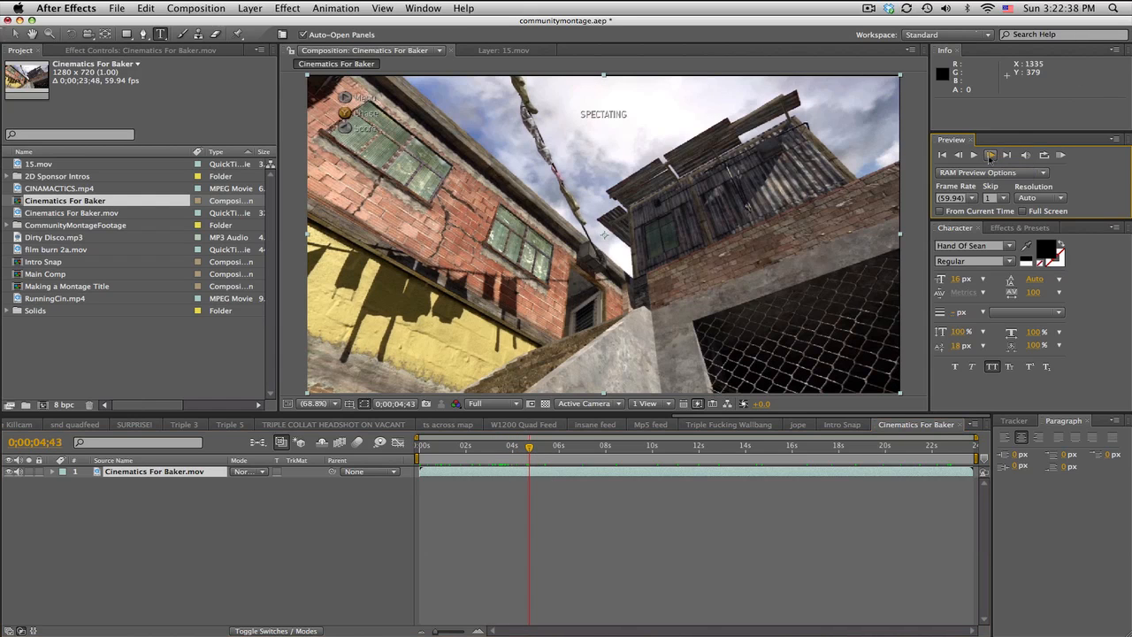
click(991, 155)
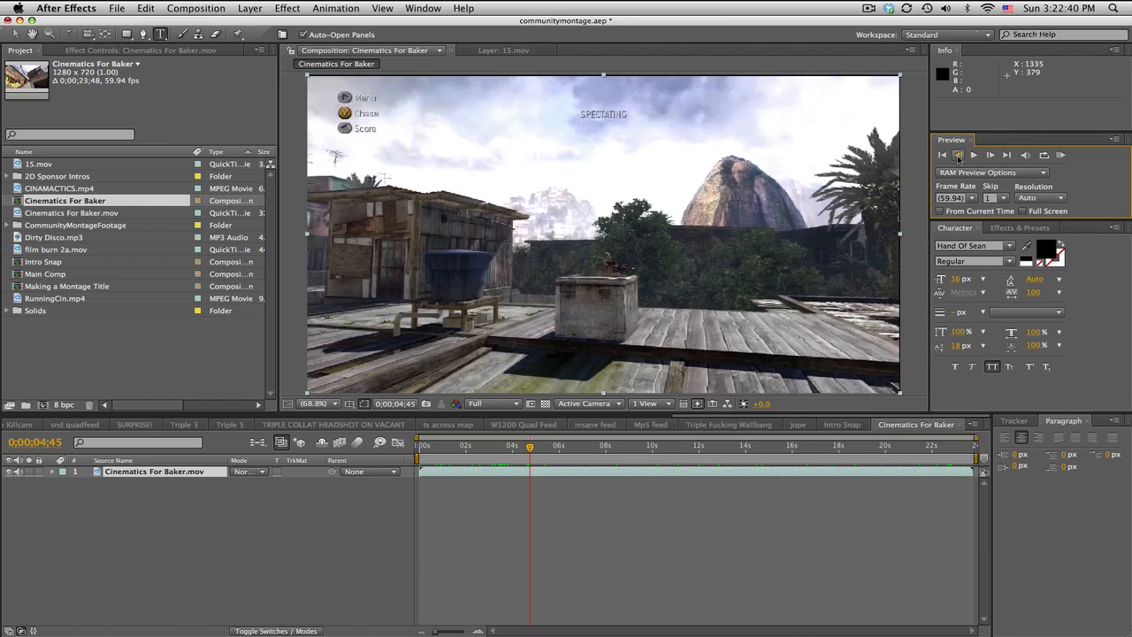
click(958, 156)
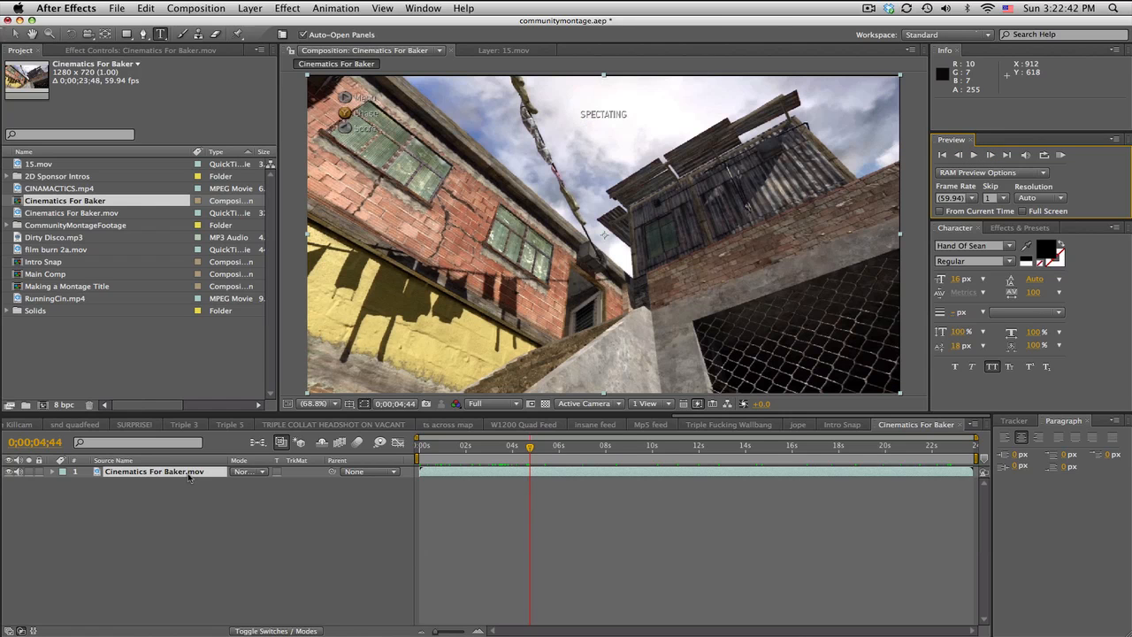
Split the Cinematics For Baker.mov layer at 0;00;04;44 and delete the part after the split.
click(188, 474)
key(super+shift+d)
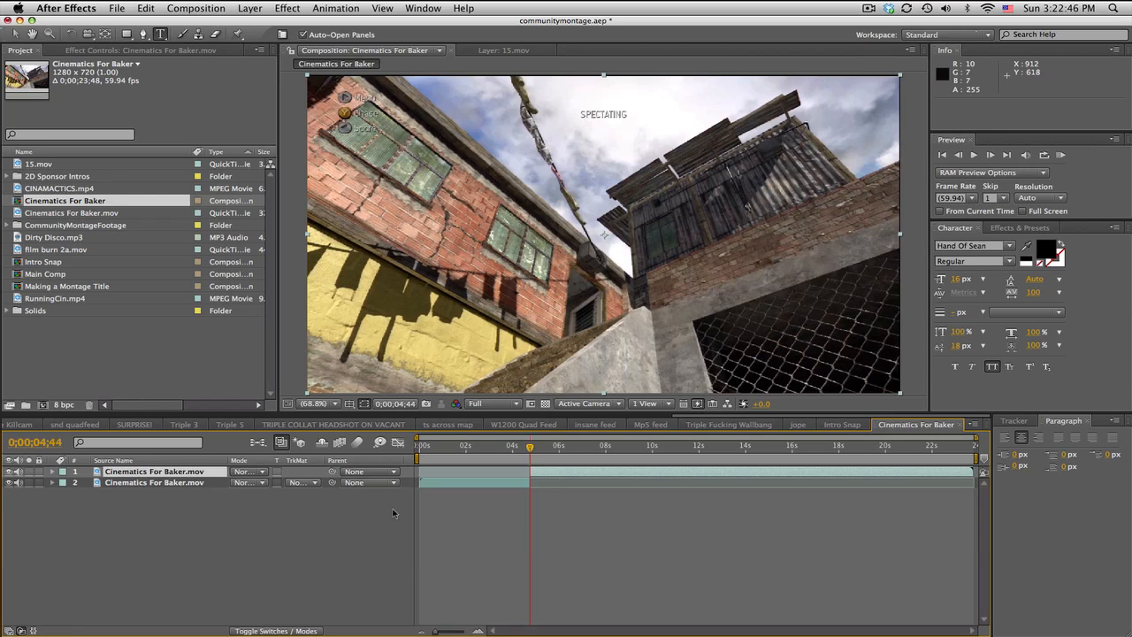
click(505, 484)
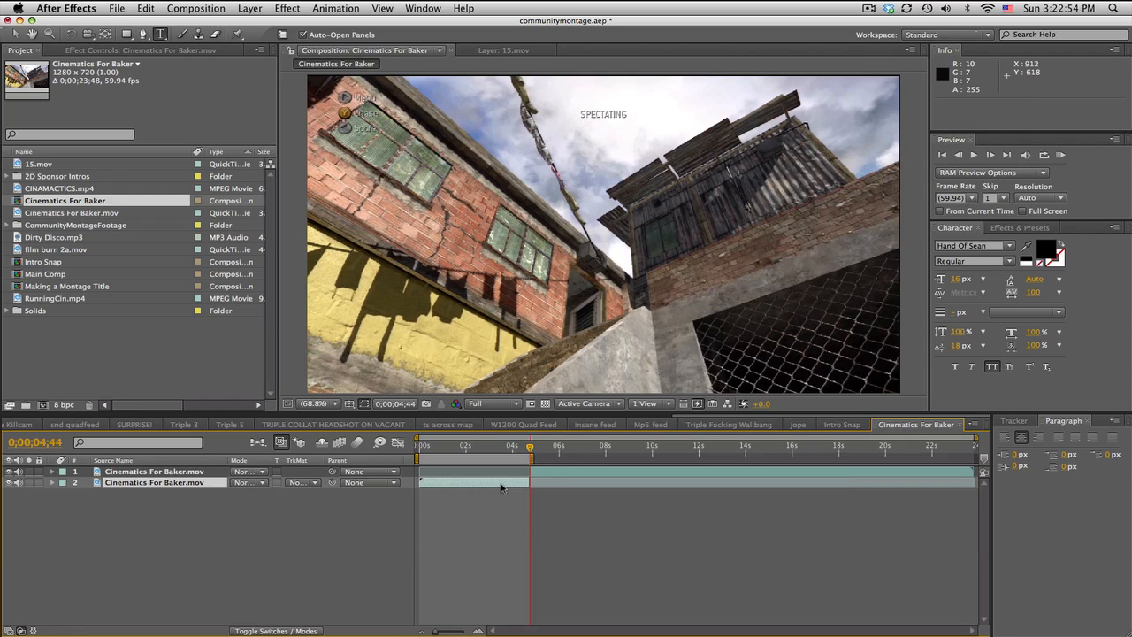
click(549, 473)
key(Delete)
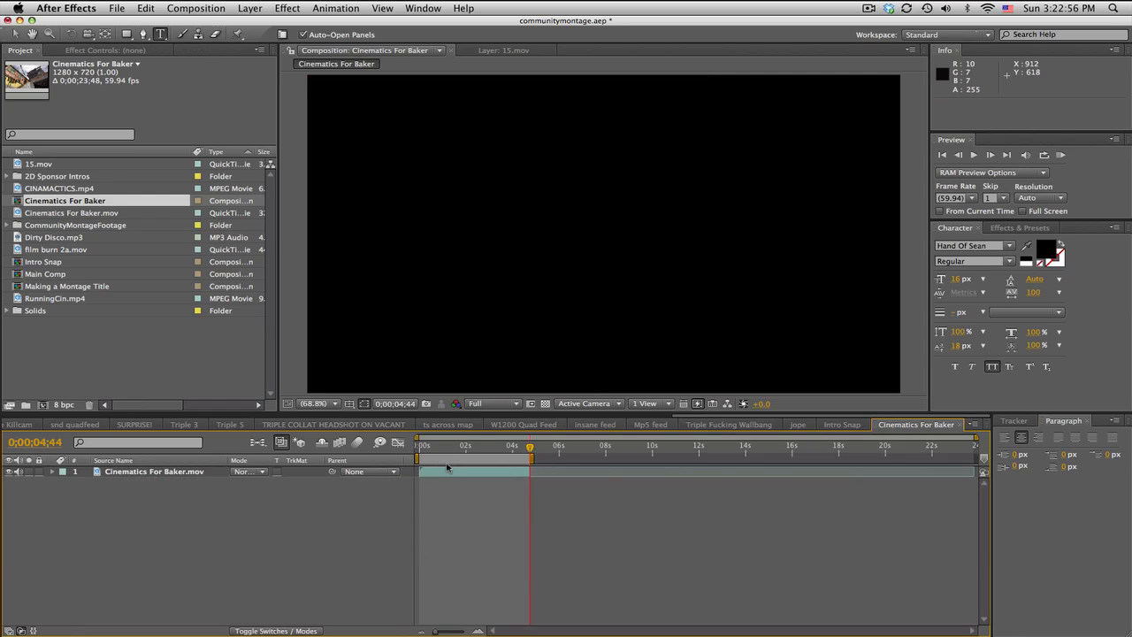
Trim the composition to the work area ending at 0;00;04;44 and rename it "Jump backwards cin".
right_click(448, 468)
click(488, 498)
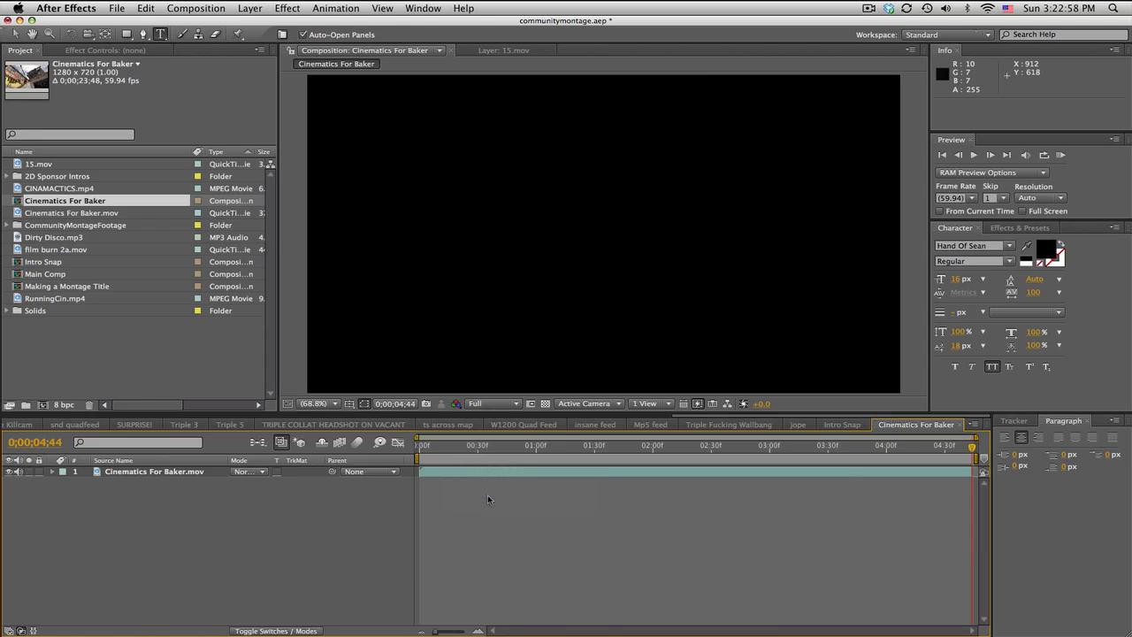
click(226, 8)
click(203, 49)
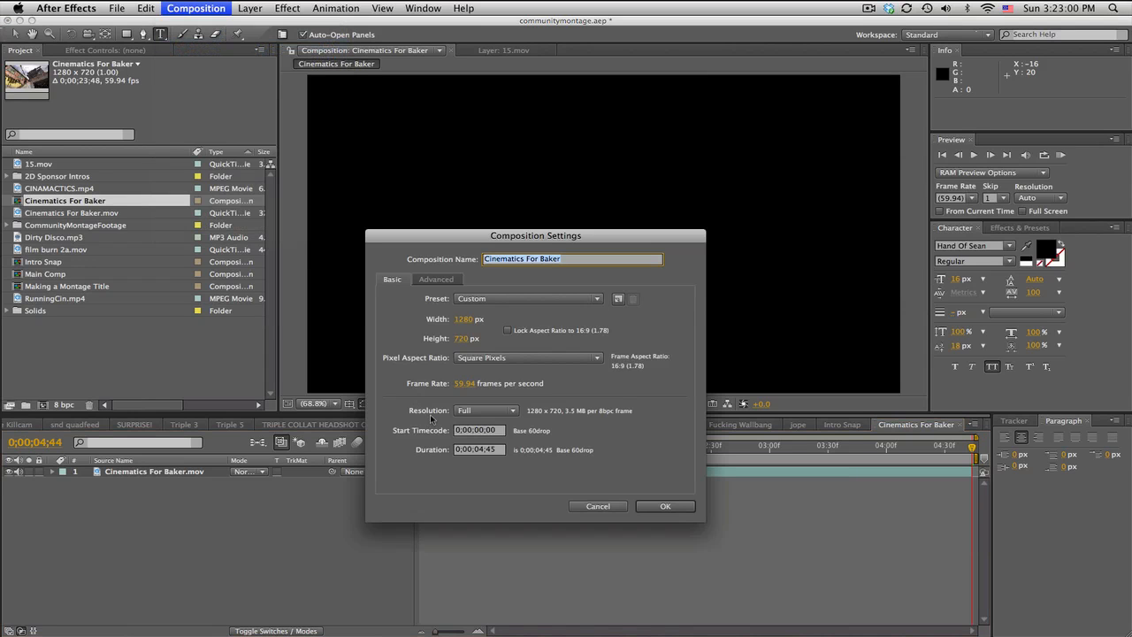
text(Jump backwards cin)
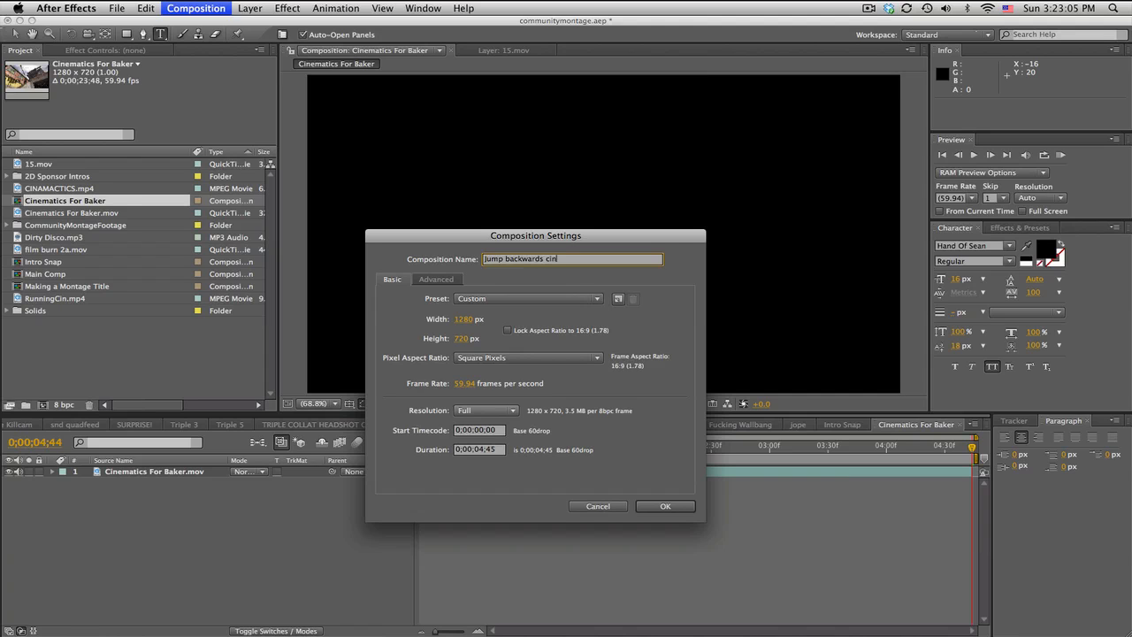
key(Return)
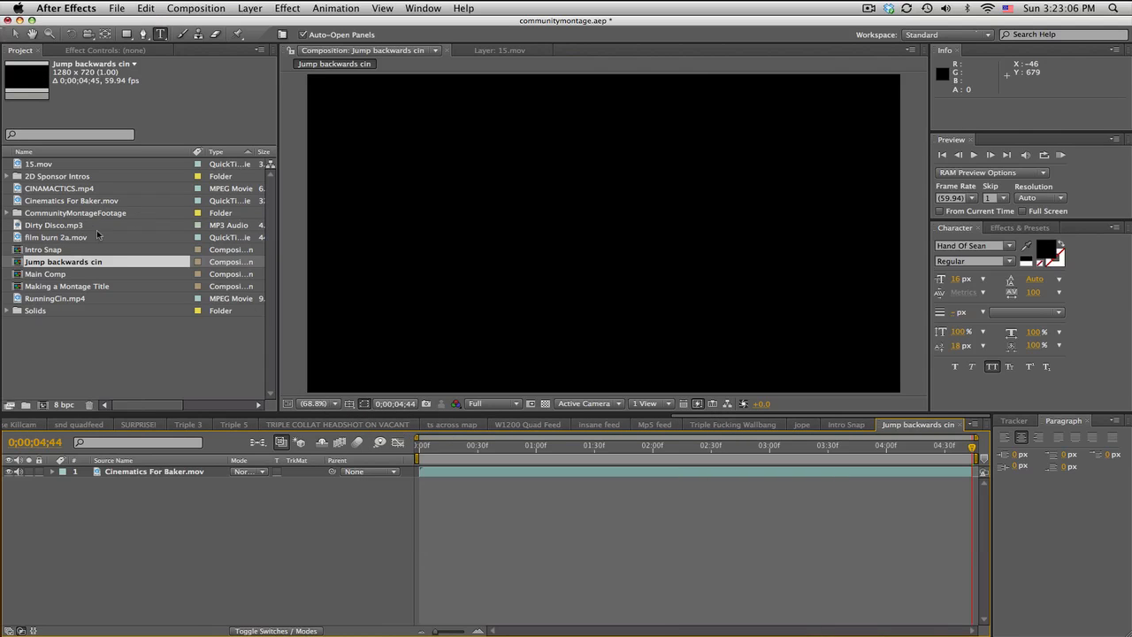
Create another composition from Cinematics For Baker.mov and start its work area at 0;00;04;52, where the second shot begins.
click(68, 189)
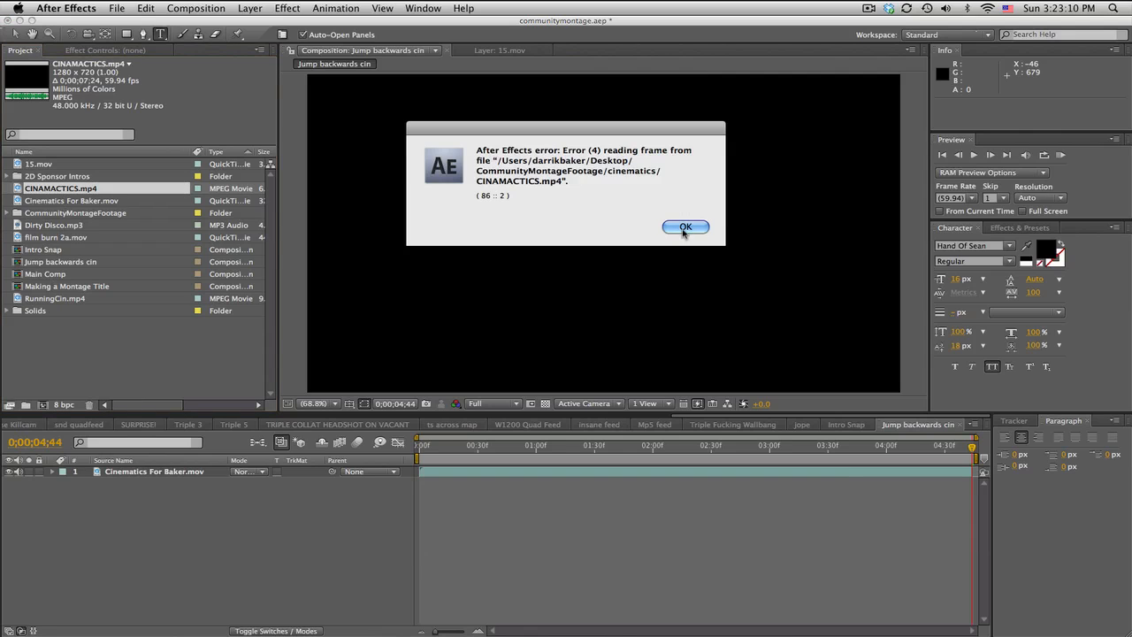
click(687, 225)
drag(128, 208, 42, 404)
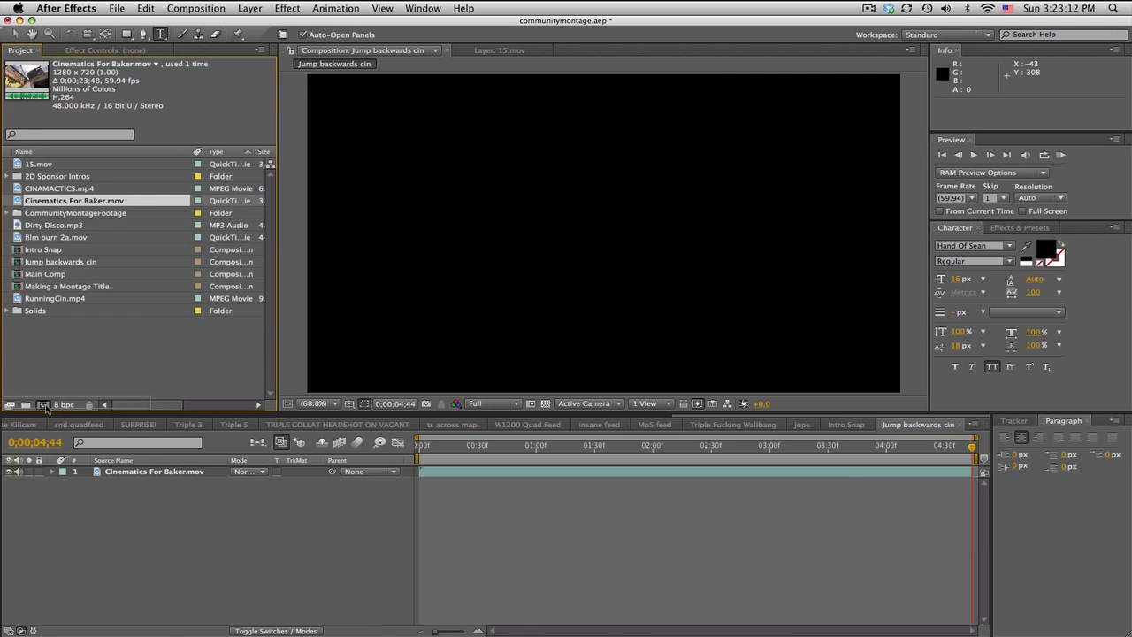
click(549, 447)
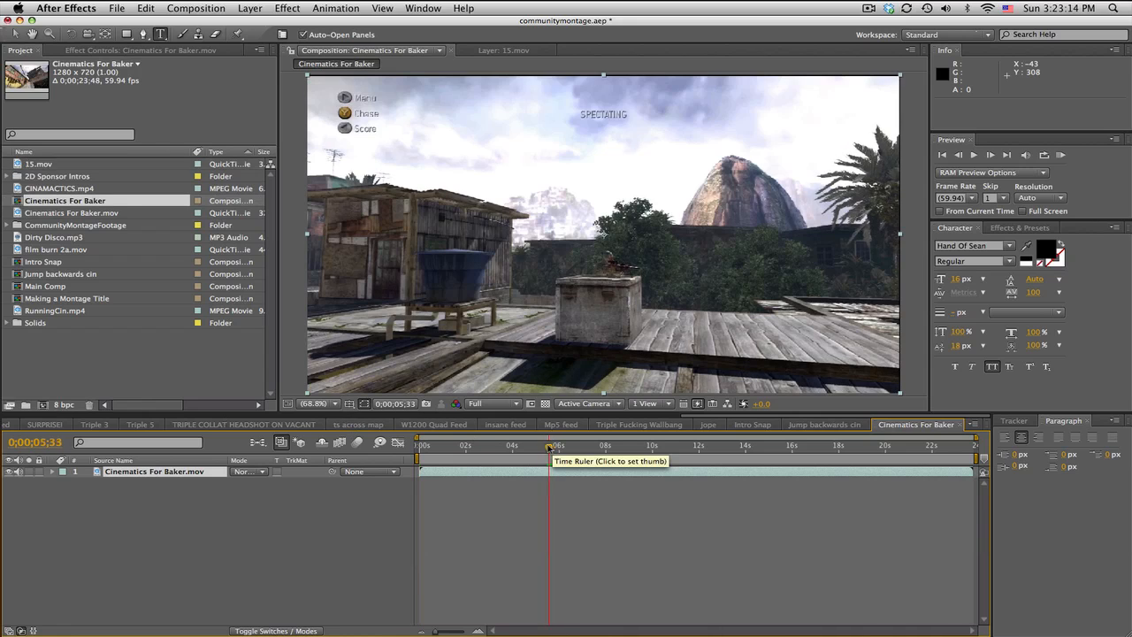
click(534, 448)
mouse_move(535, 448)
mouse_down()
mouse_move(520, 448)
mouse_move(533, 448)
mouse_up()
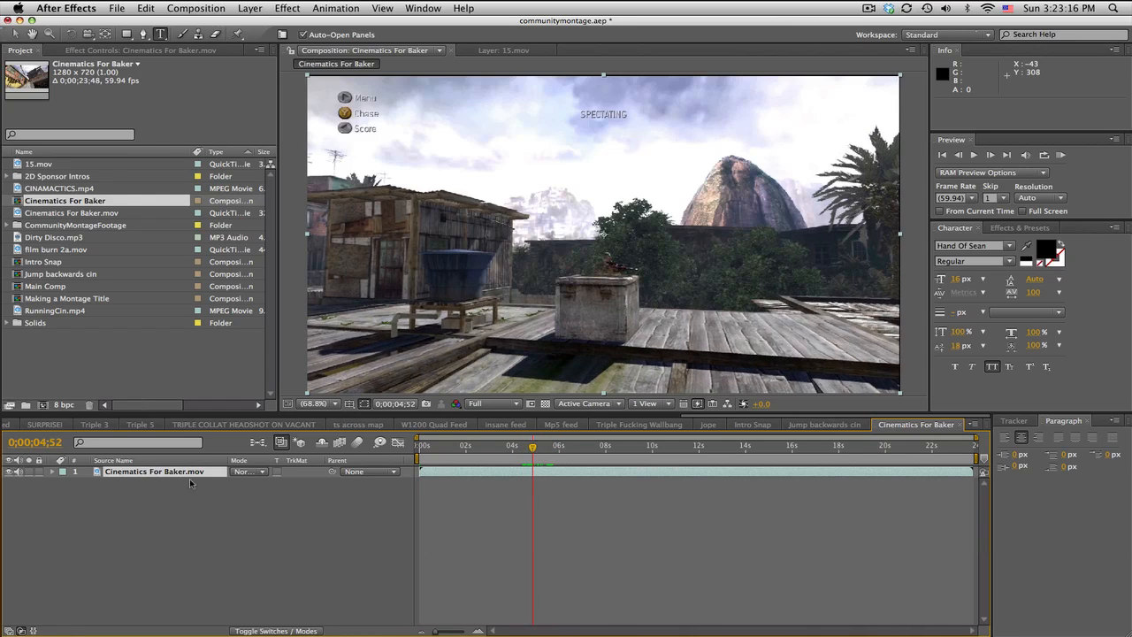
click(203, 475)
key(b)
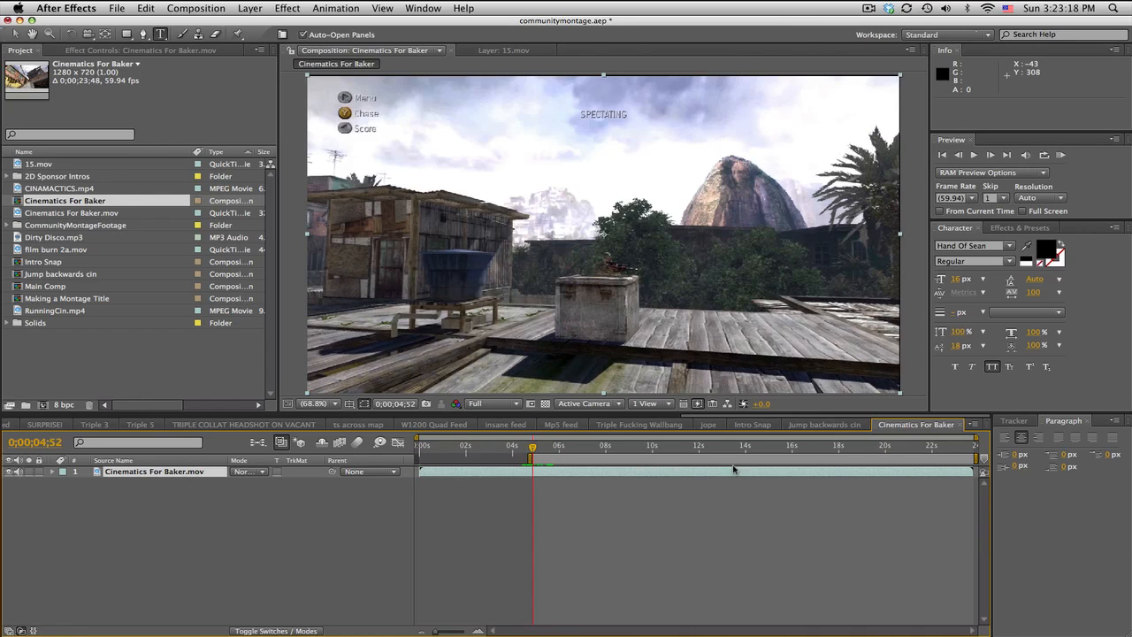
End the work area at 0;00;14;47, the end of the second shot, and trim the composition to it.
drag(623, 448, 765, 449)
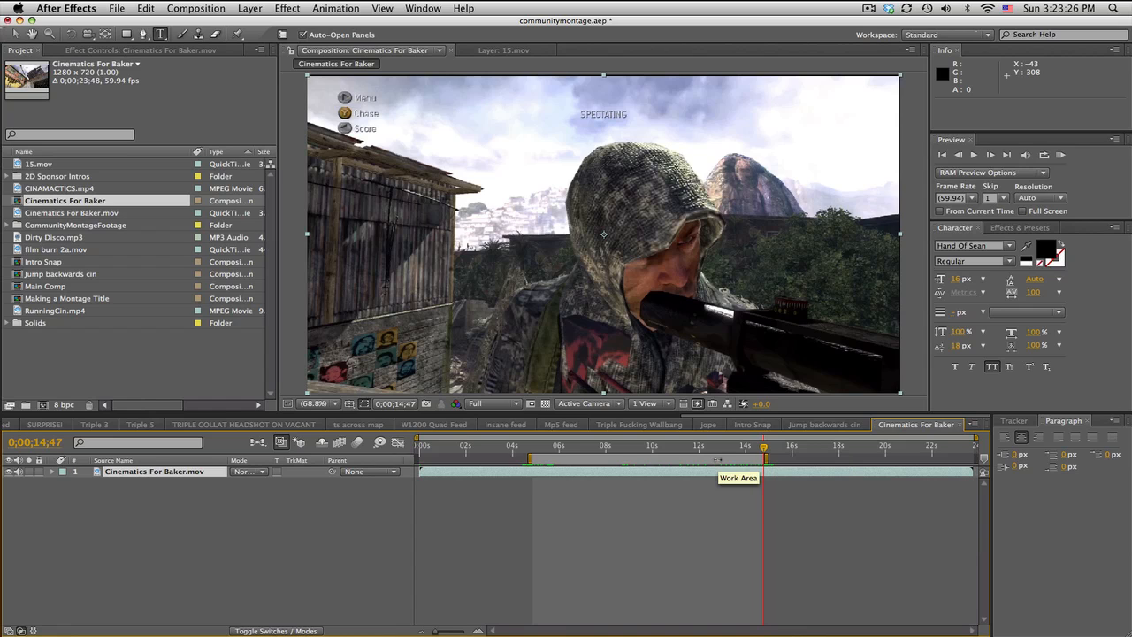
right_click(719, 459)
click(742, 489)
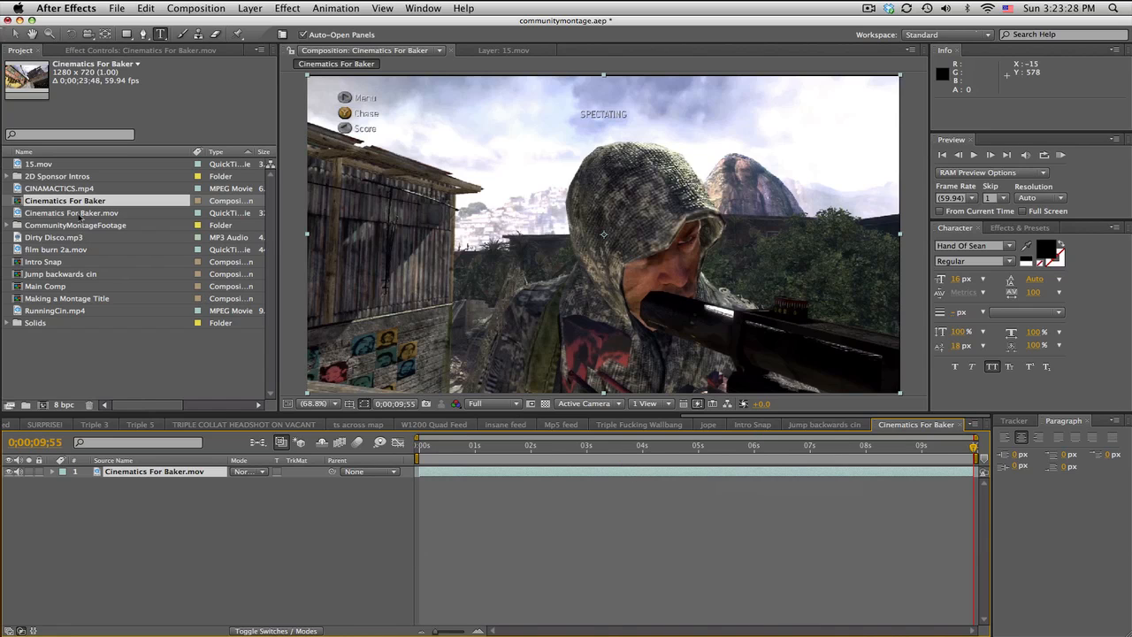
Rename the trimmed second-shot composition "vertigo cin" in its composition settings.
click(195, 8)
click(192, 41)
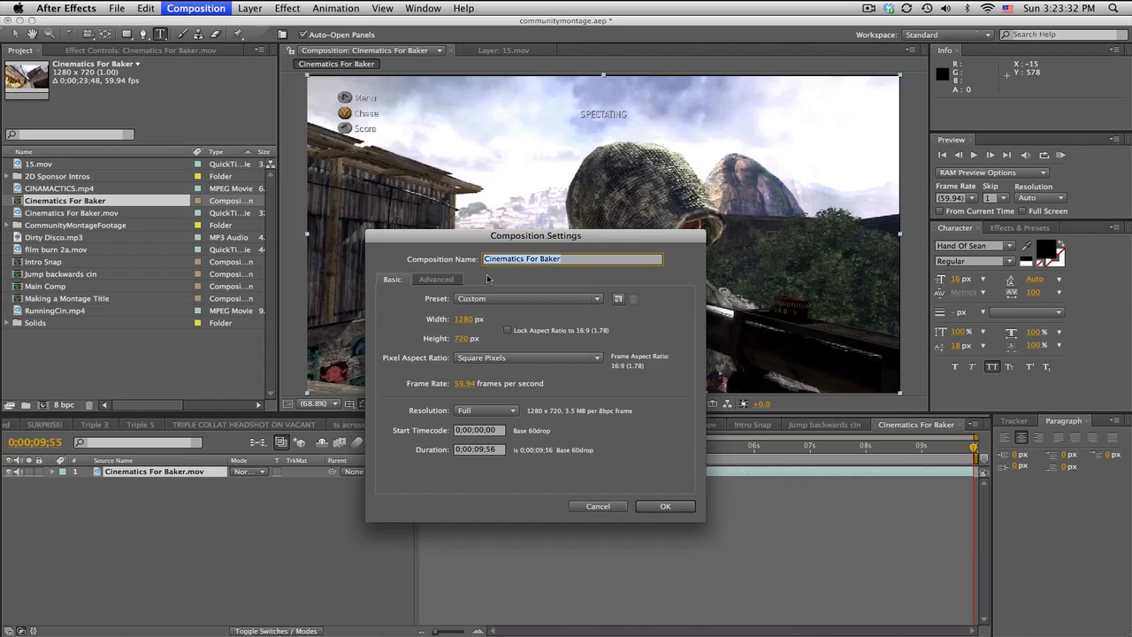
text(V)
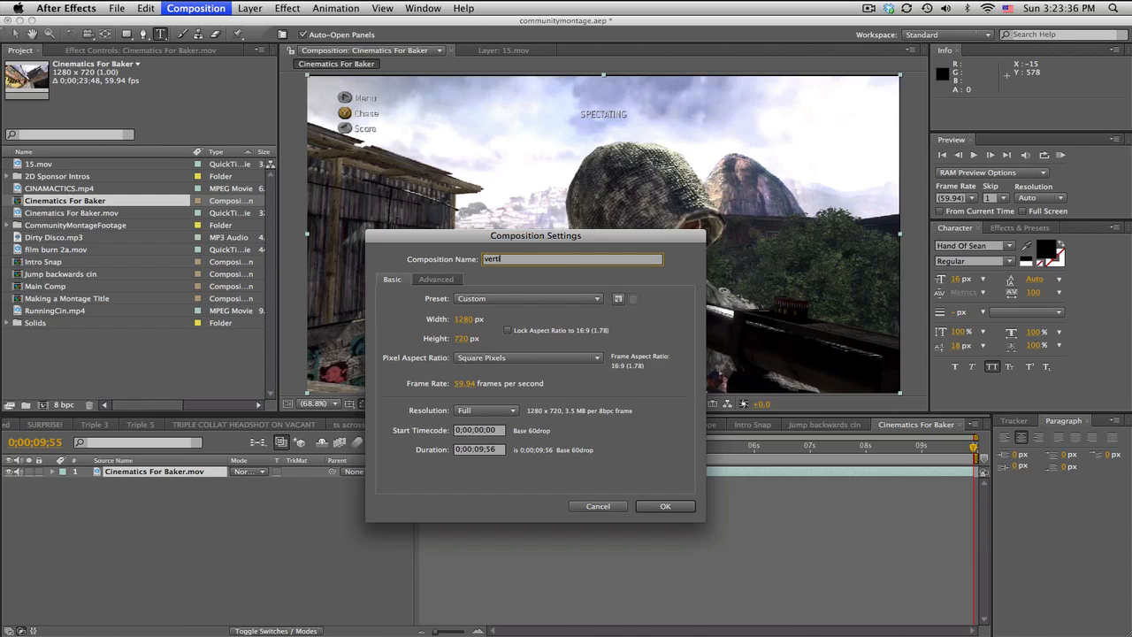
text(ertigo cin)
key(Return)
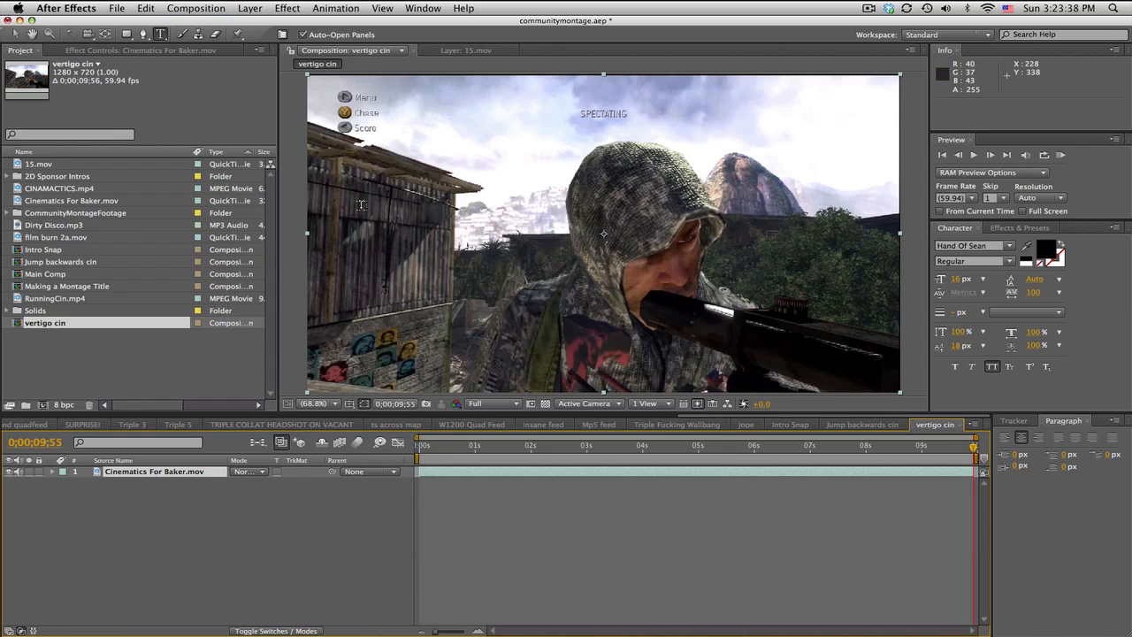
Create a third composition from Cinematics For Baker.mov and trim it to a work area starting at 0;00;14;50.
click(74, 203)
drag(74, 205, 42, 405)
drag(676, 451, 765, 448)
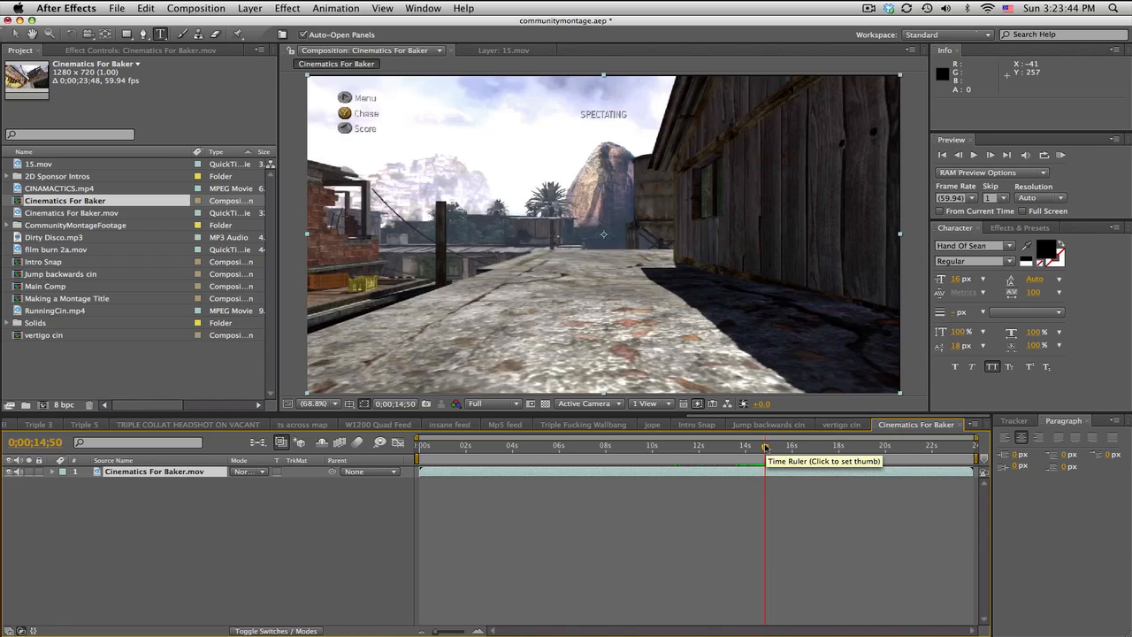
key(b)
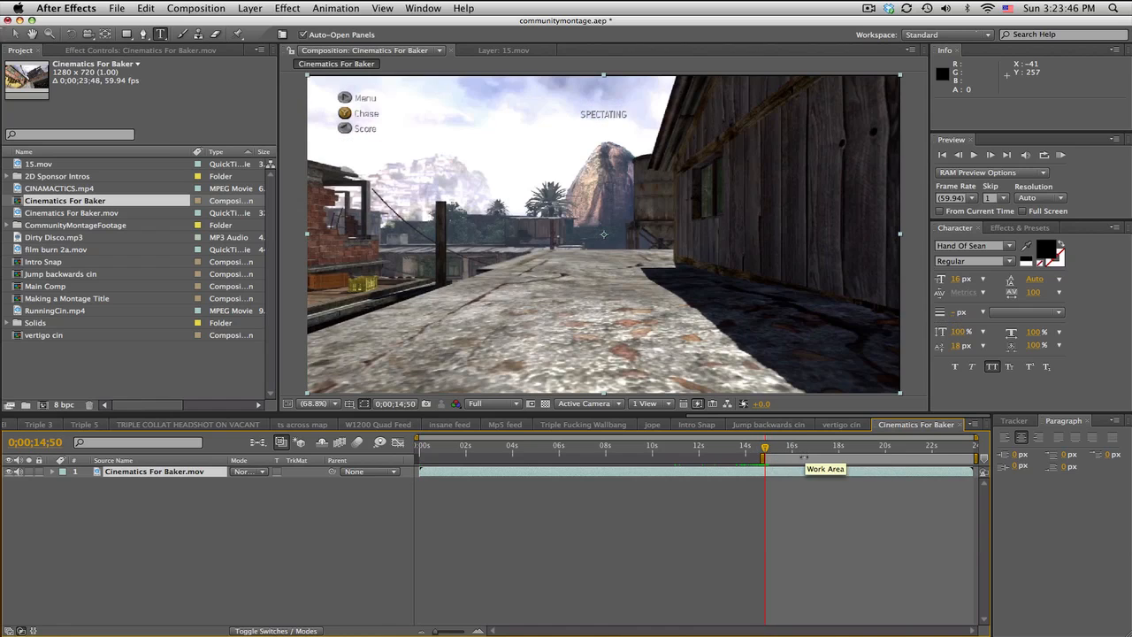
right_click(803, 459)
click(821, 488)
Rename the trimmed third-shot composition "flyby cin" in its composition settings.
click(196, 8)
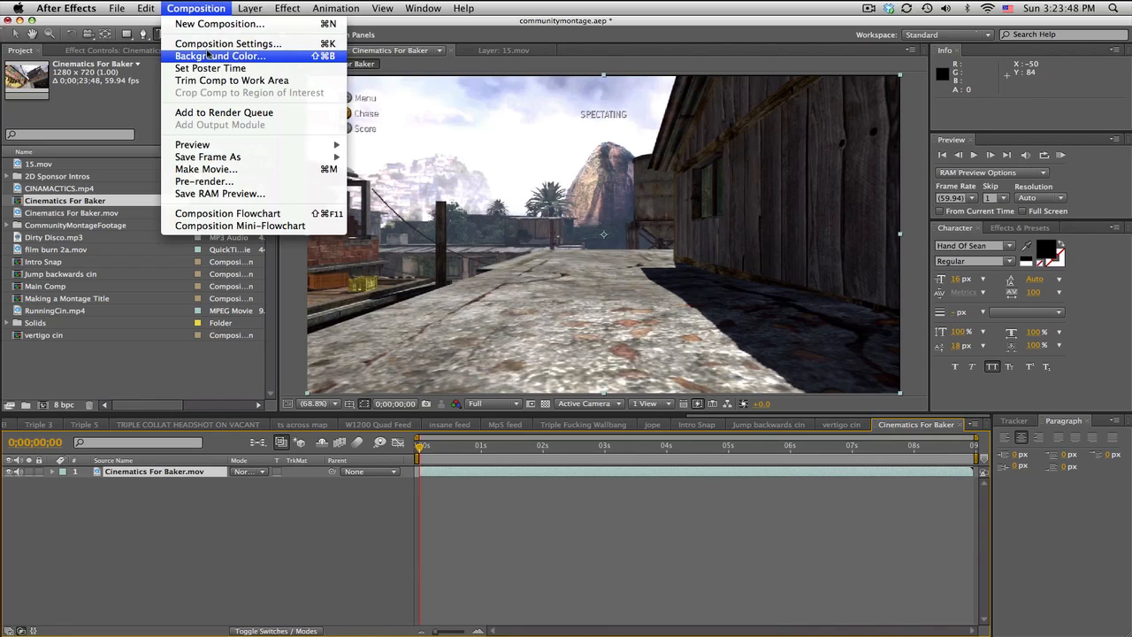
click(207, 44)
text(flyby cin)
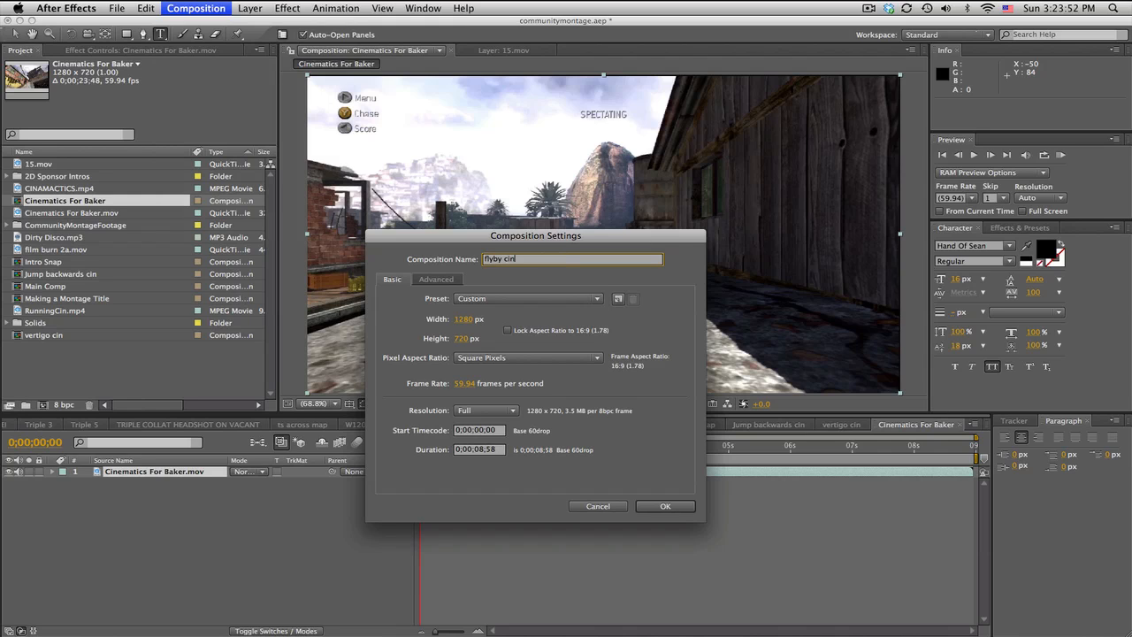
key(Return)
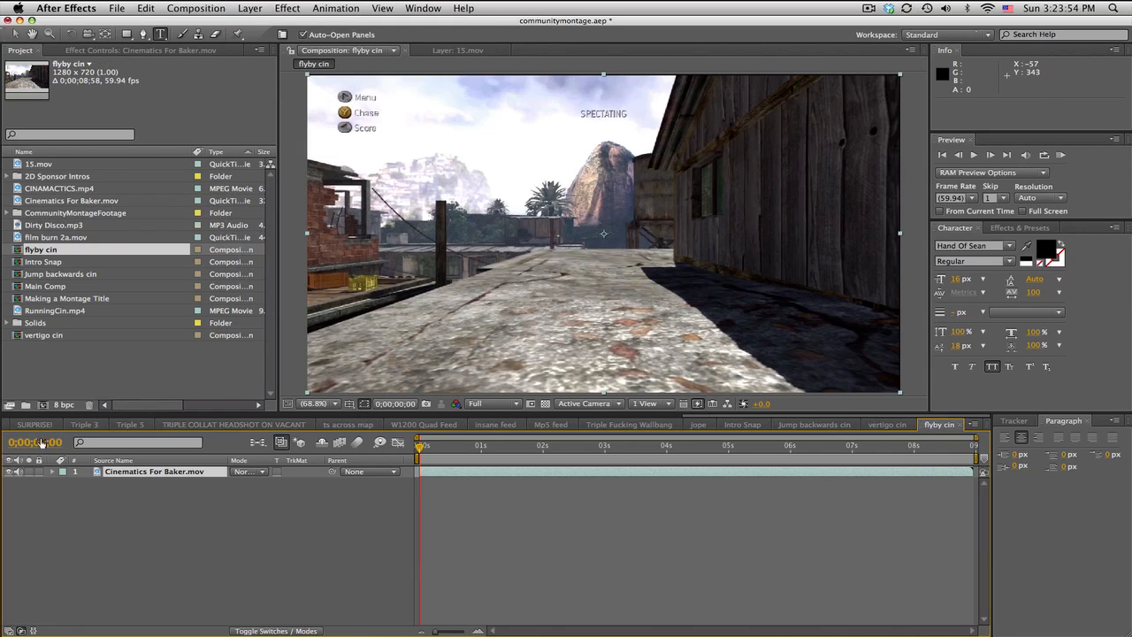
Return to the Main Comp timeline and move the current time to 0;00;40;17 in the clip section.
drag(747, 415, 83, 424)
click(92, 424)
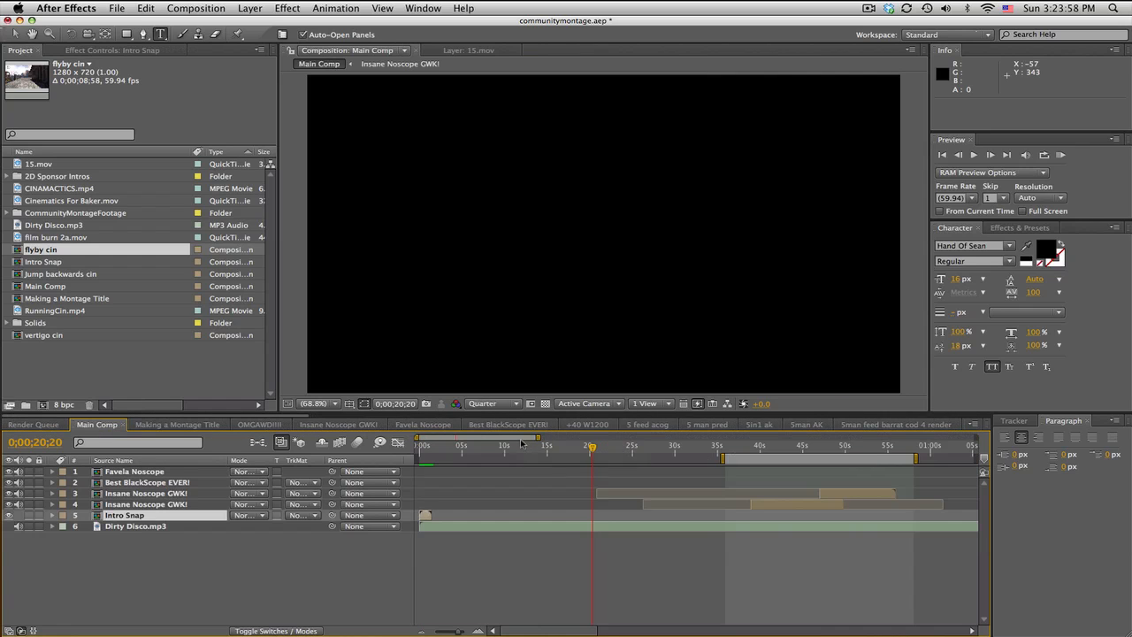
mouse_move(522, 443)
mouse_down()
mouse_move(562, 445)
mouse_move(522, 438)
mouse_up()
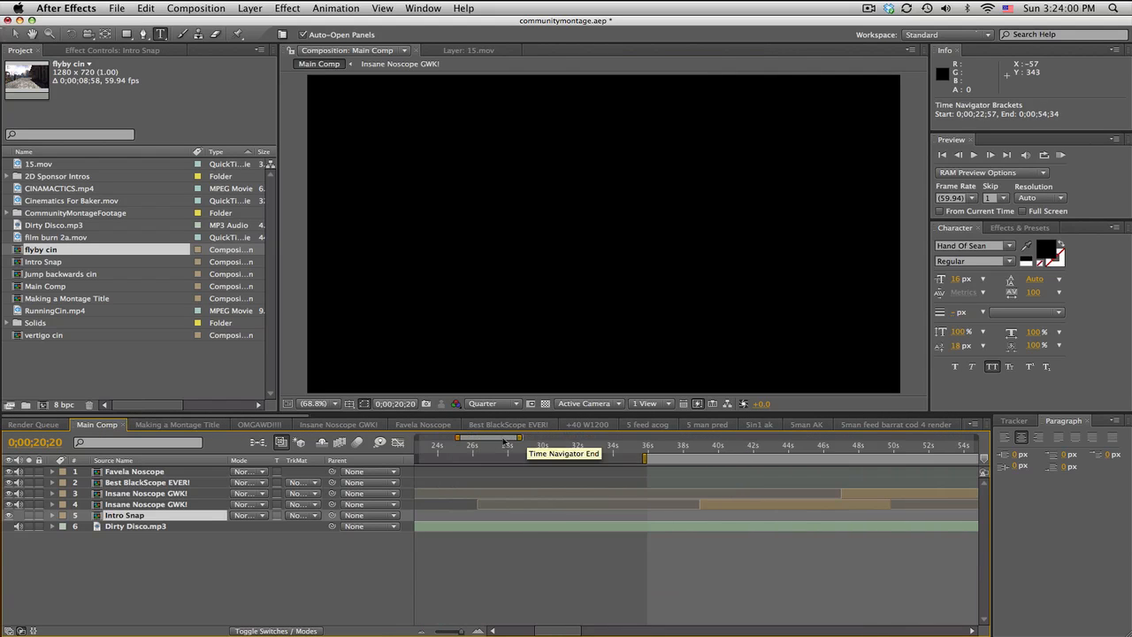
drag(692, 446, 723, 447)
Try the flyby cin composition just above Intro Snap, starting at about 0;00;33;12, check its picture and remove it.
drag(62, 256, 695, 516)
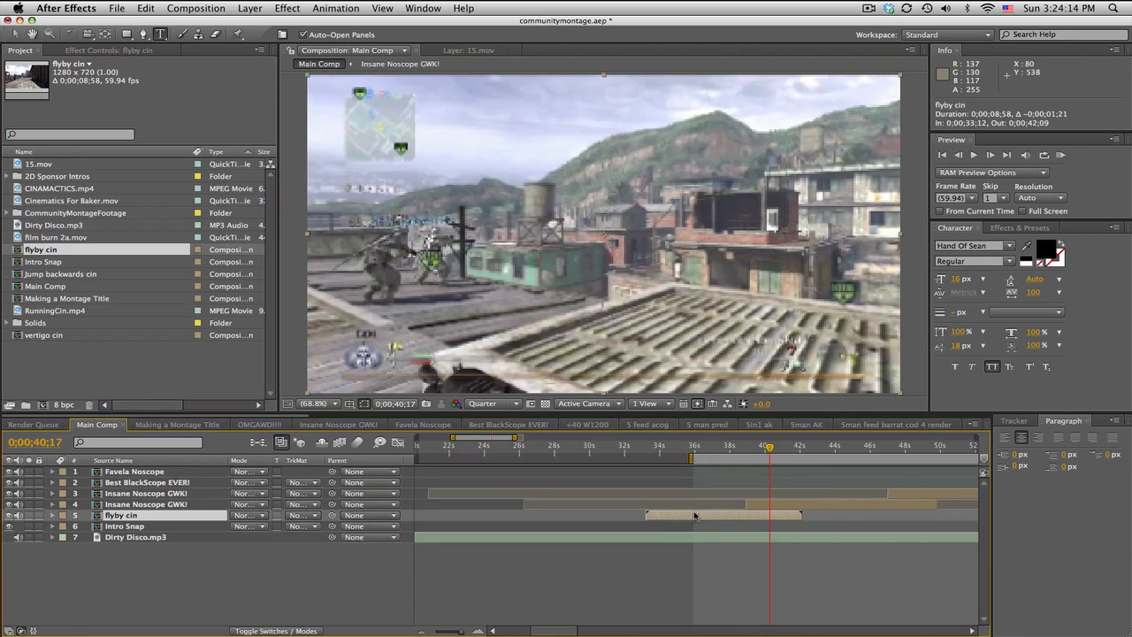
click(699, 446)
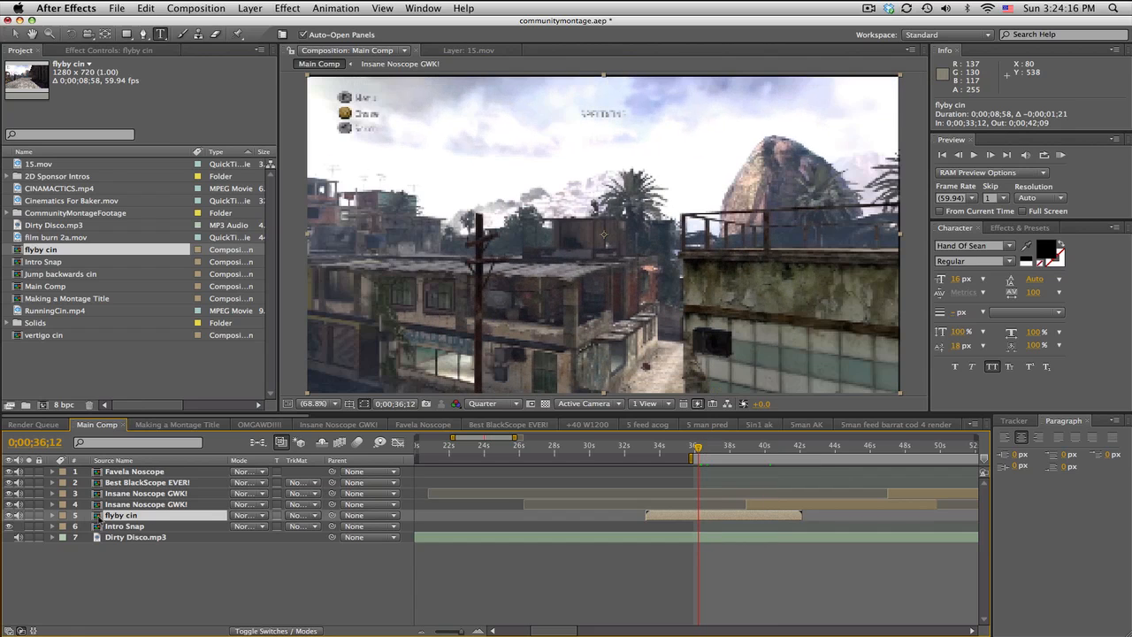
key(Delete)
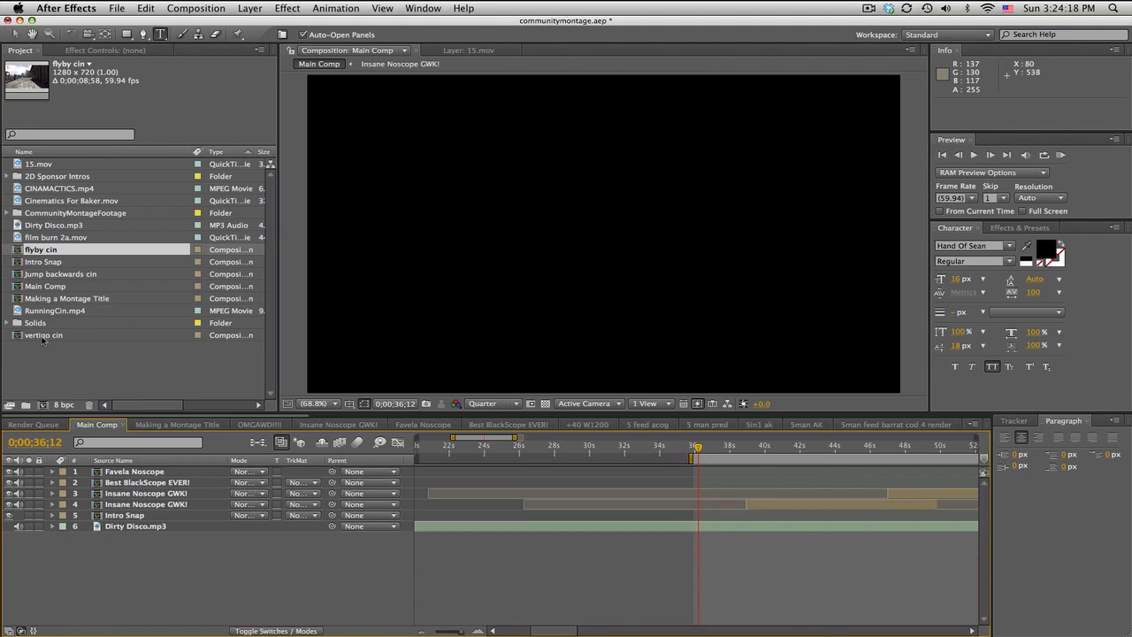
Add the vertigo cin composition just above Intro Snap, starting at about 0;00;32;15, and open it after a short preview.
drag(42, 336, 630, 516)
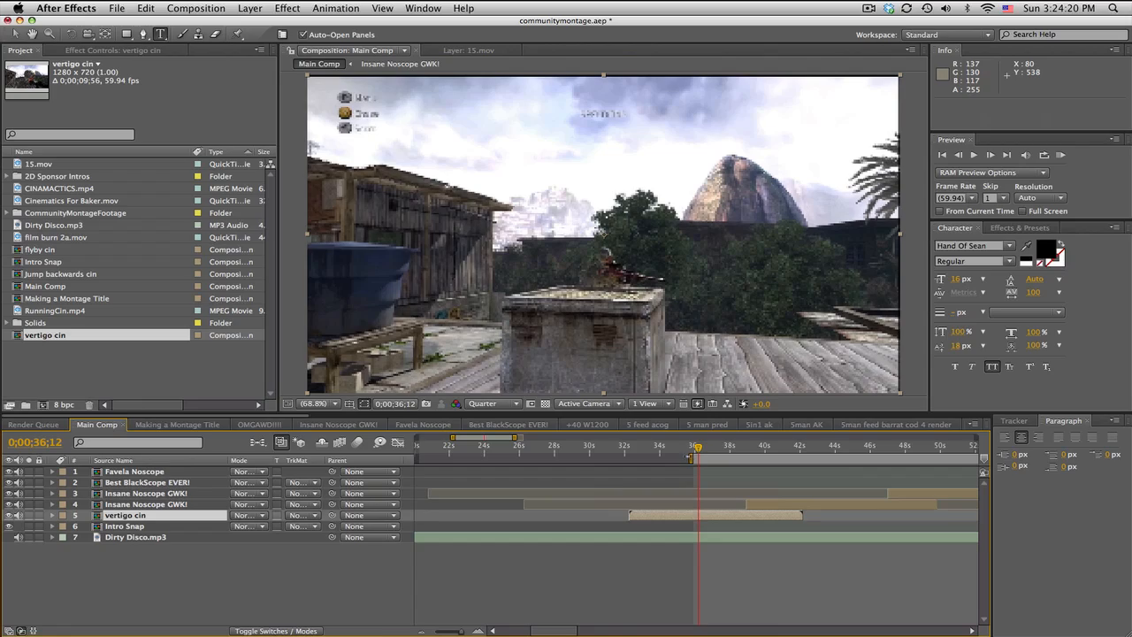
key(space)
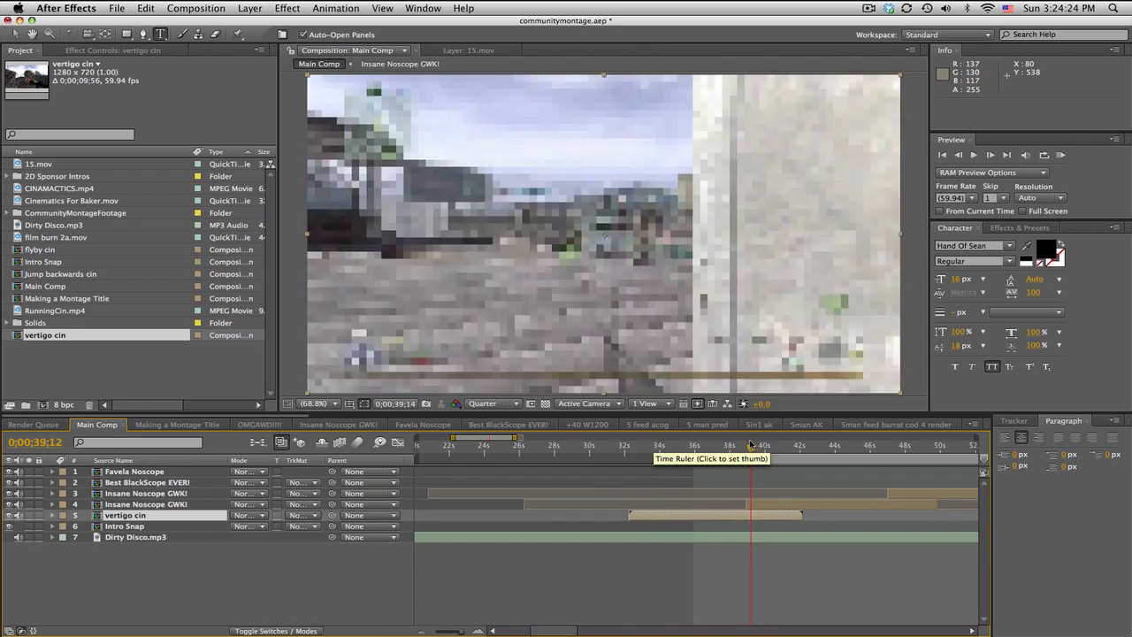
key(space)
double_click(752, 517)
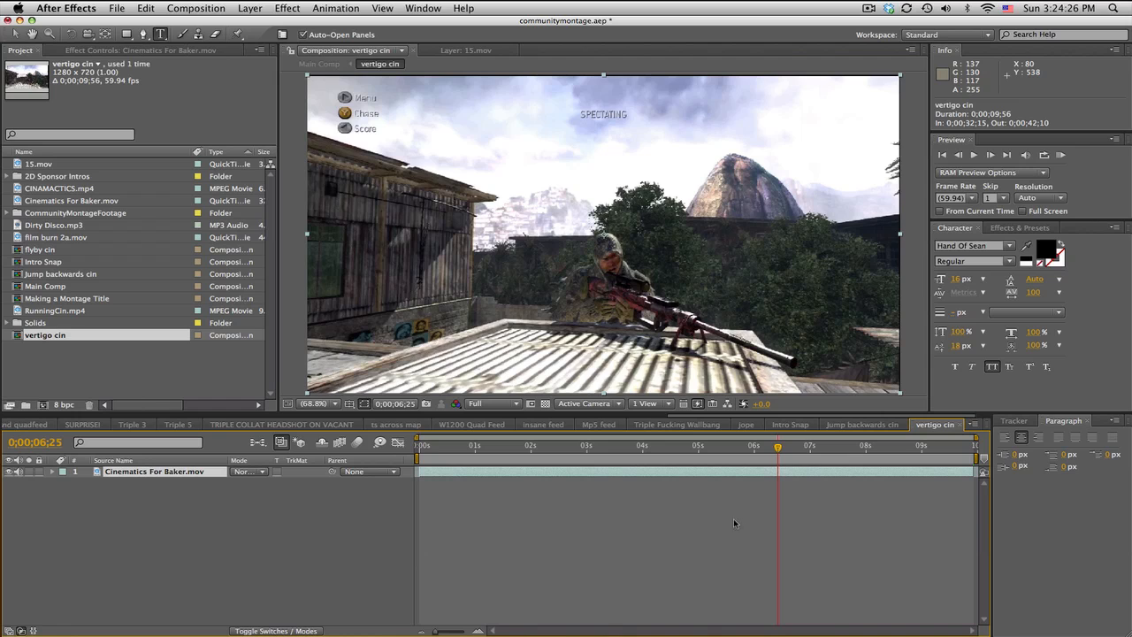
Try a Scale animation on the Cinematics For Baker.mov layer, with 306% at 0;00;00;23 and 100% at 0;00;08;31.
click(582, 447)
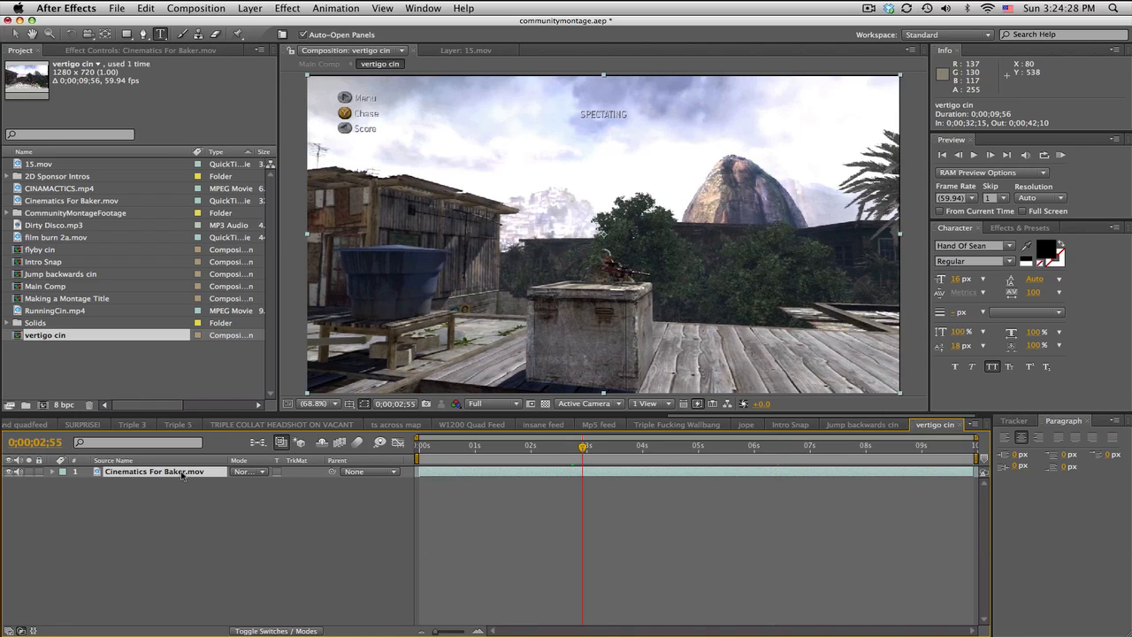
drag(584, 448, 441, 447)
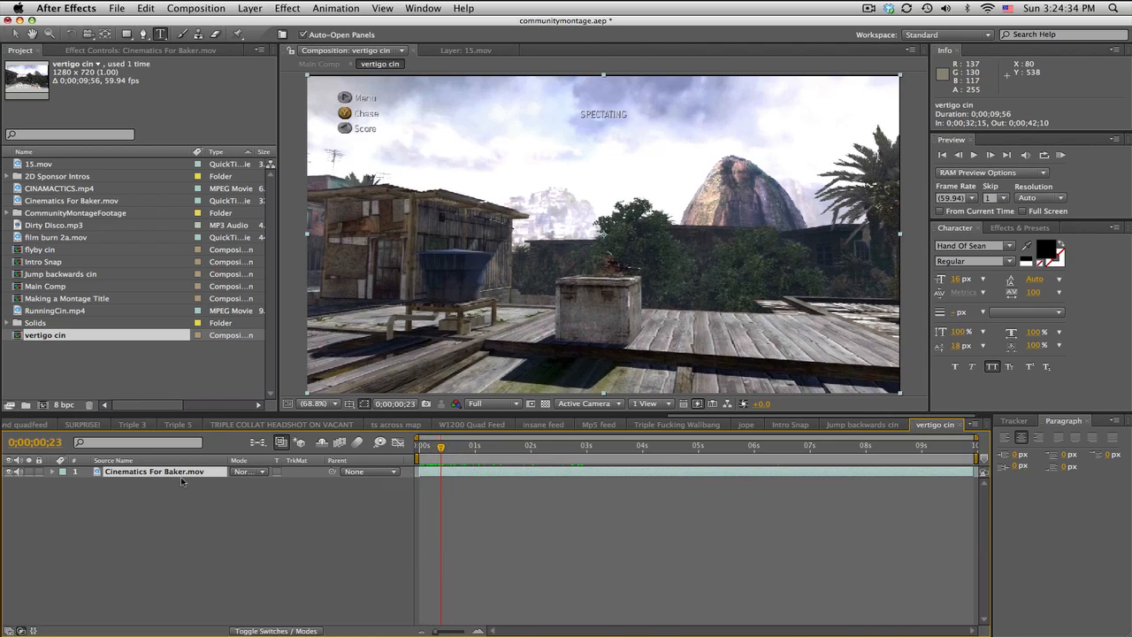
click(184, 475)
key(s)
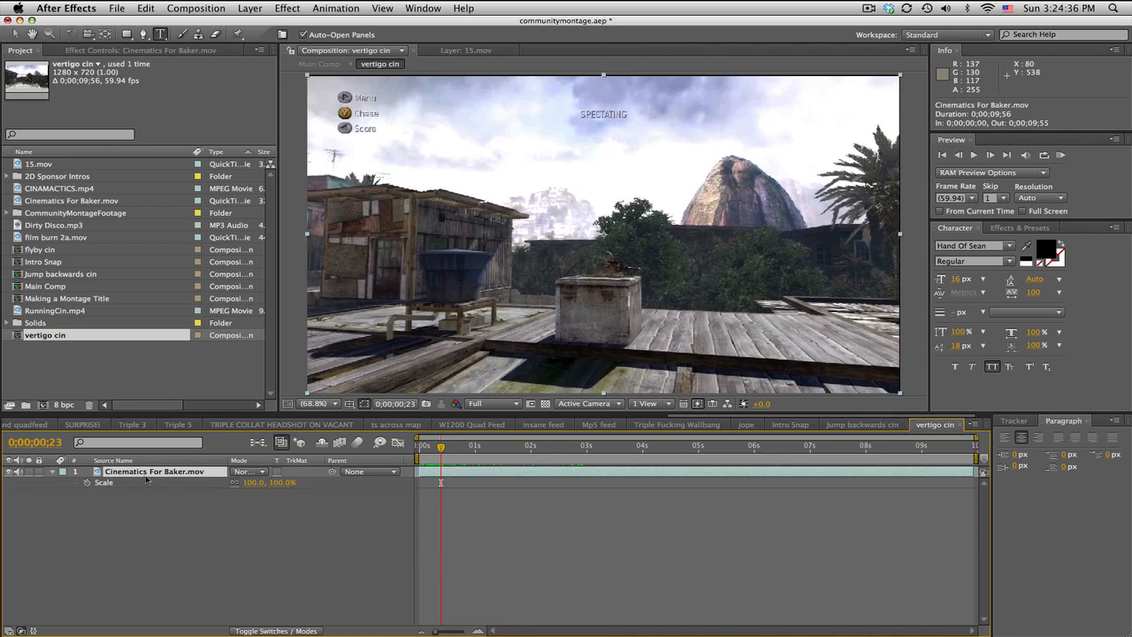
click(87, 483)
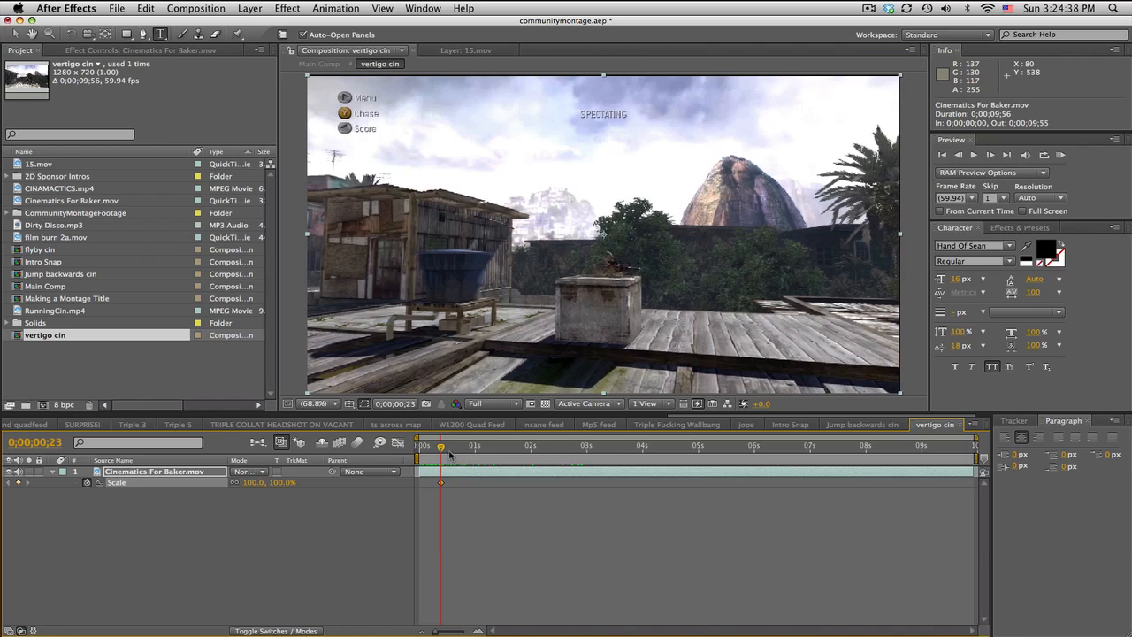
drag(449, 454, 895, 460)
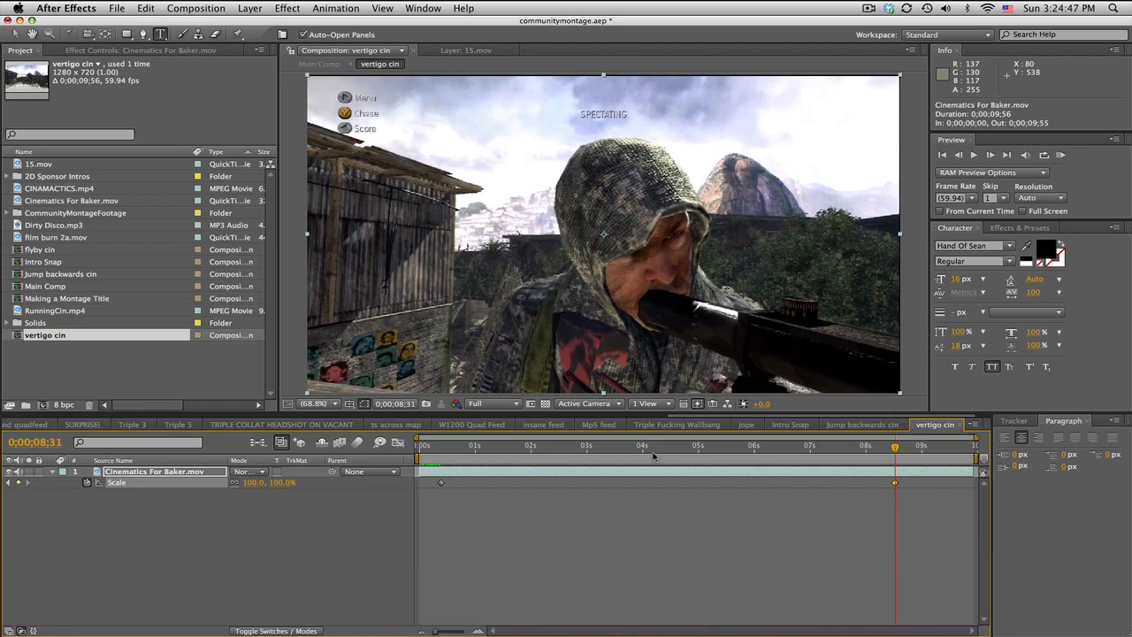
click(8, 483)
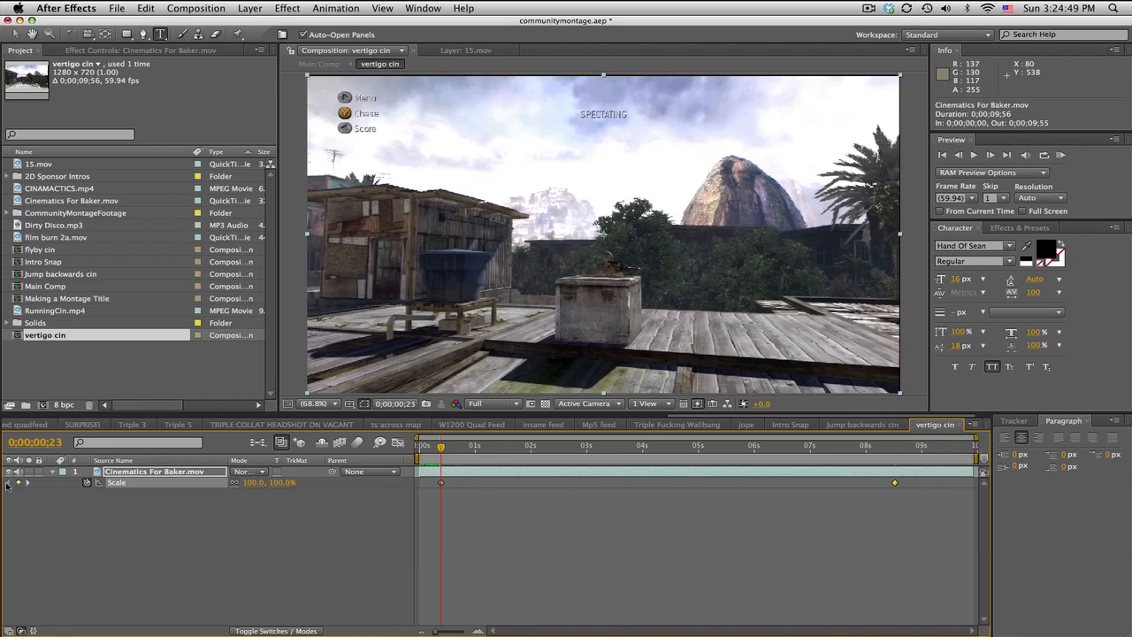
drag(283, 486, 244, 481)
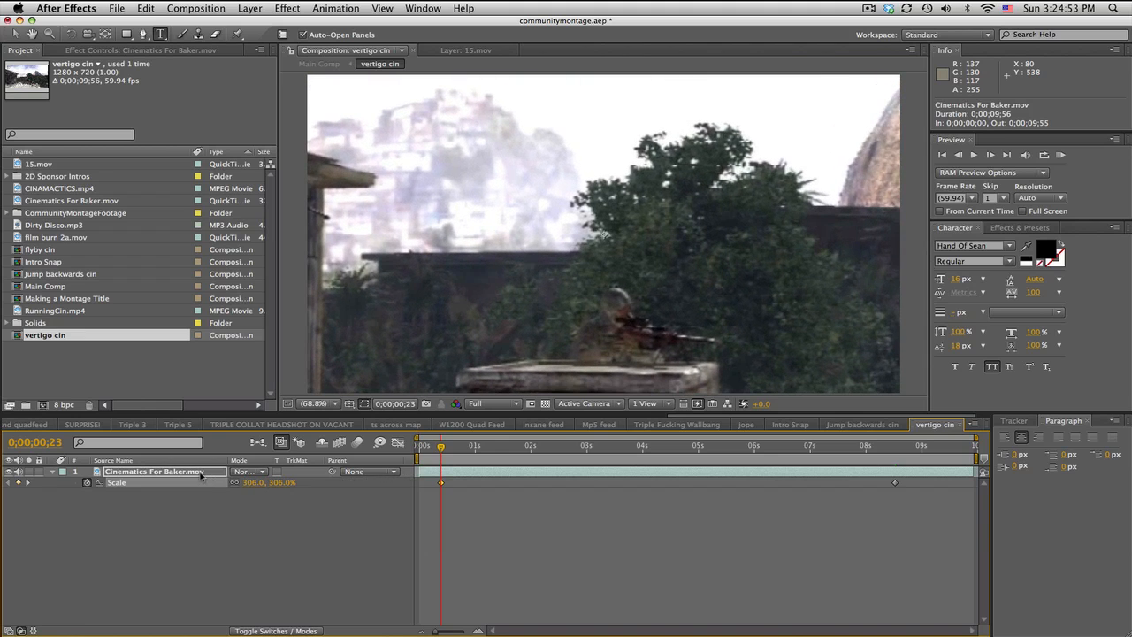
Try a Position animation on the clip layer from 640, 200 at 0;00;00;23 to 640, 360 at 0;00;08;31, and scrub through it.
click(202, 474)
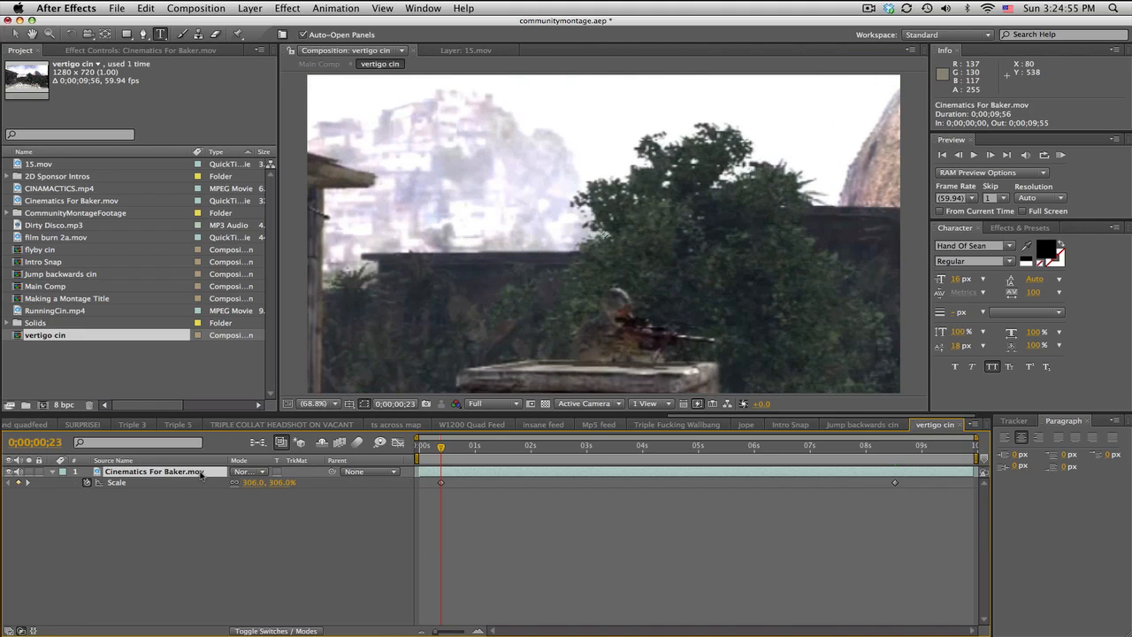
key(shift+p)
click(87, 482)
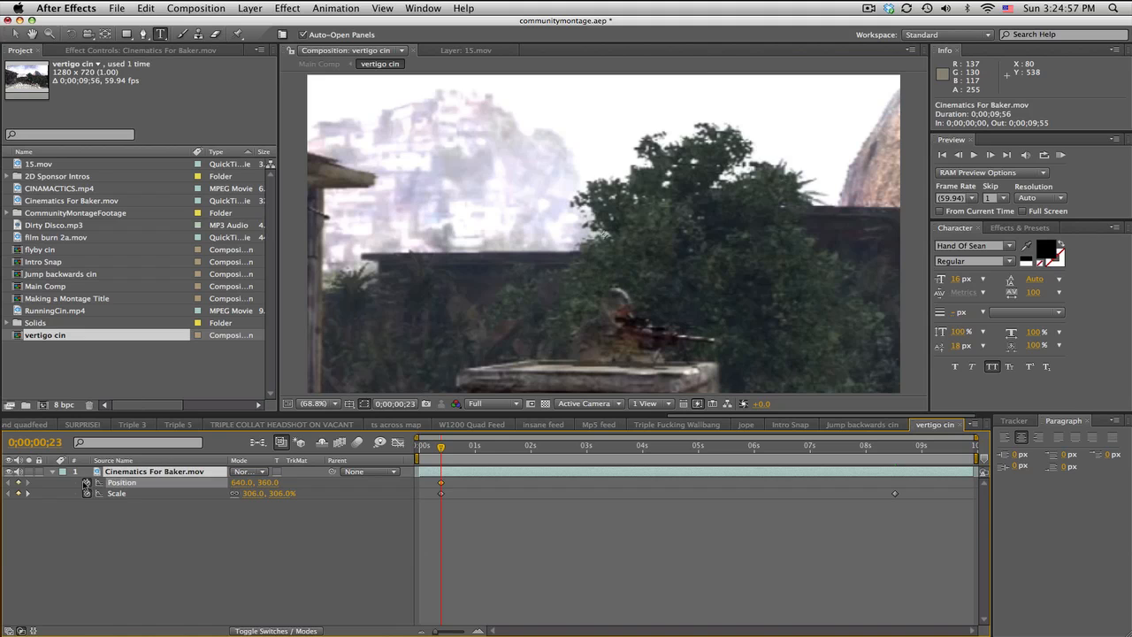
click(896, 445)
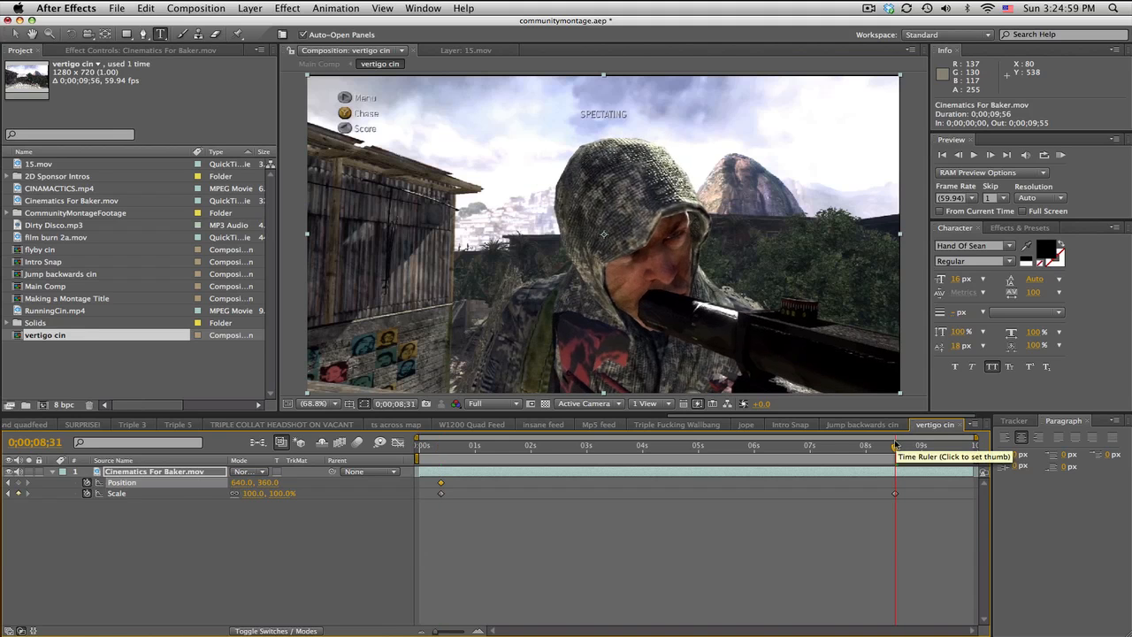
click(10, 484)
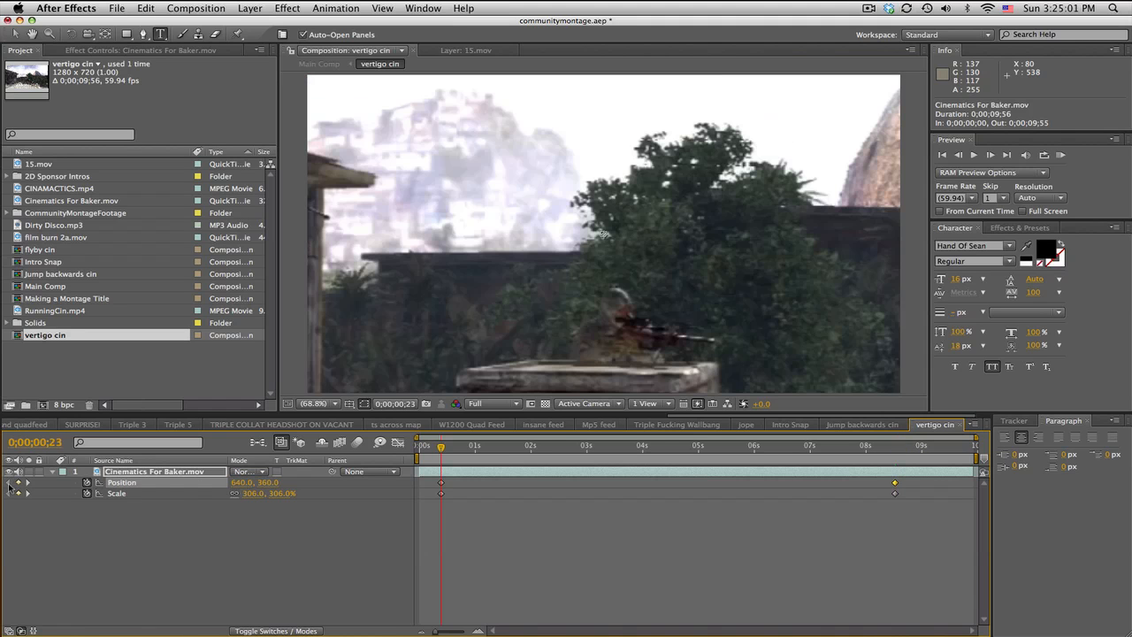
drag(268, 488, 164, 479)
click(394, 488)
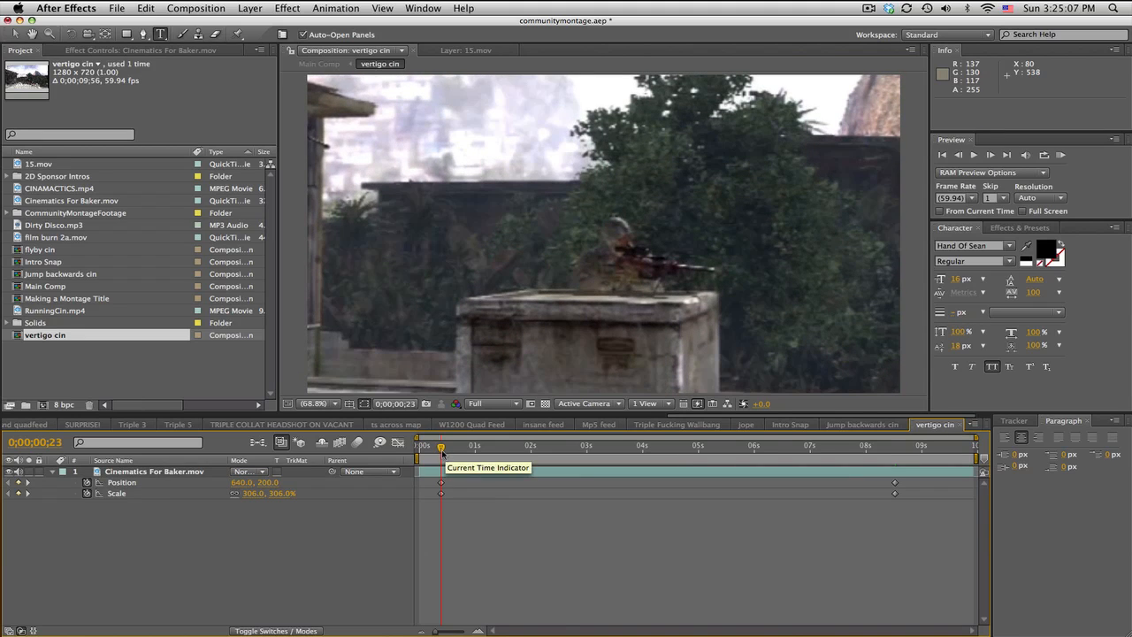
drag(447, 452, 896, 447)
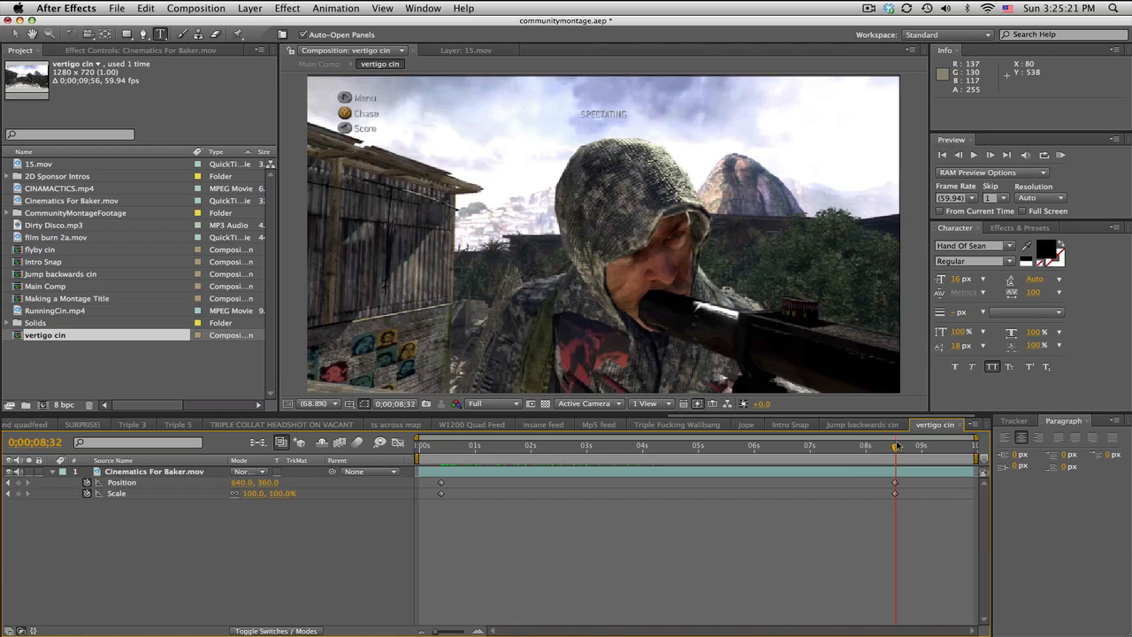
Try adding Rotation keyframes to the clip layer at 0;00;08;31 and 0;00;00;23.
click(175, 473)
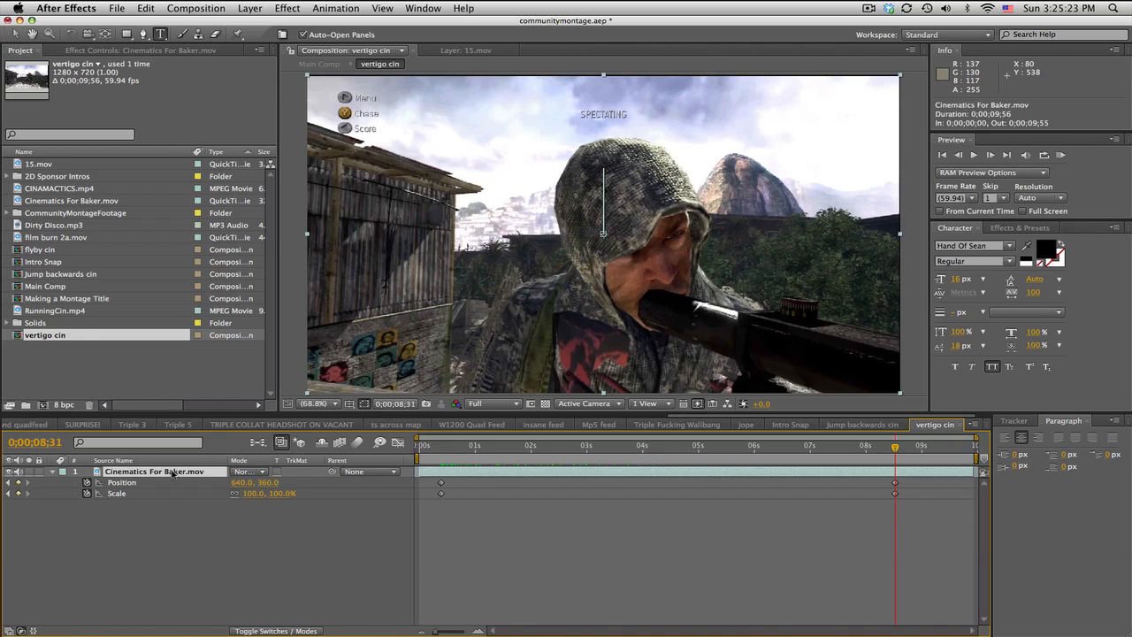
key(shift+r)
click(86, 504)
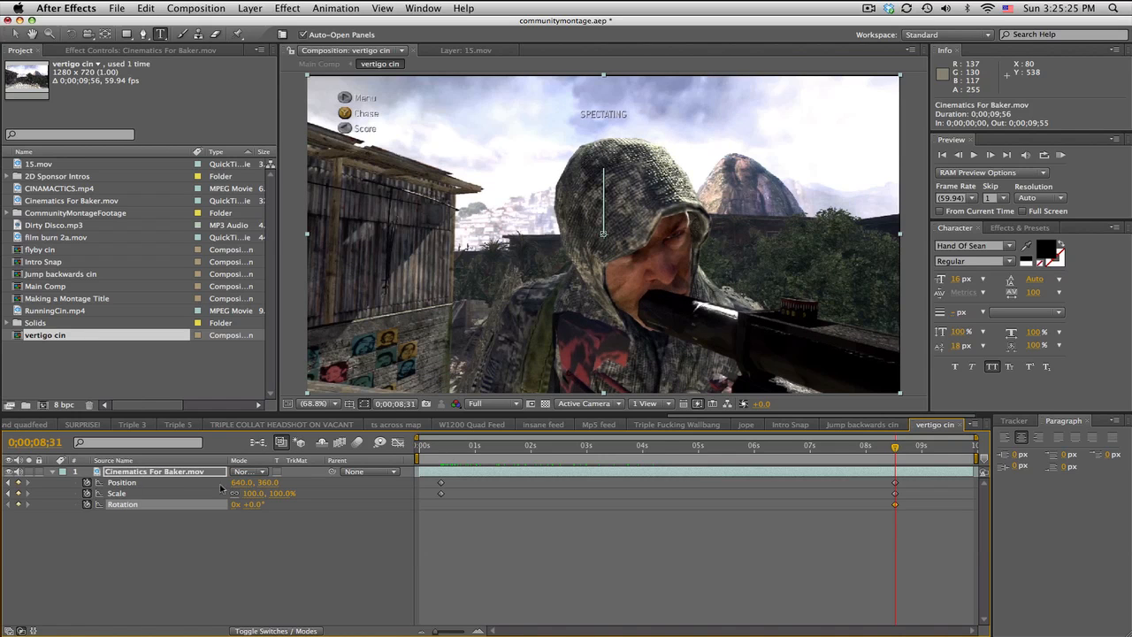
click(440, 451)
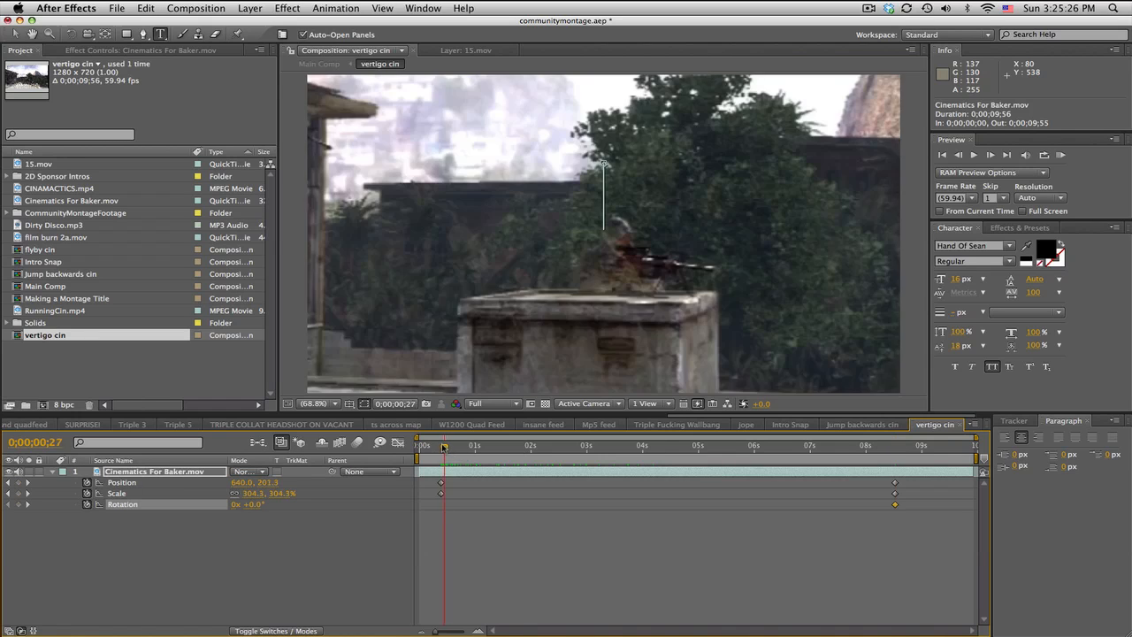
click(17, 505)
drag(258, 506, 258, 506)
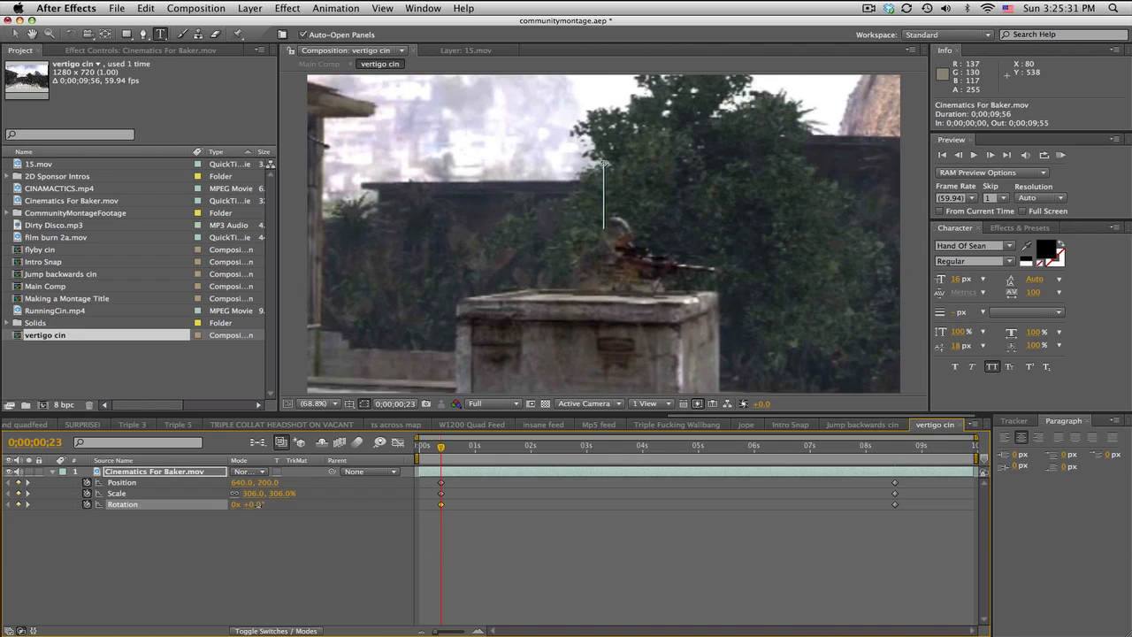
Clear the clip layer's transform keyframes and values, and place its anchor point on the distant sniper at about 650, 412.
click(104, 34)
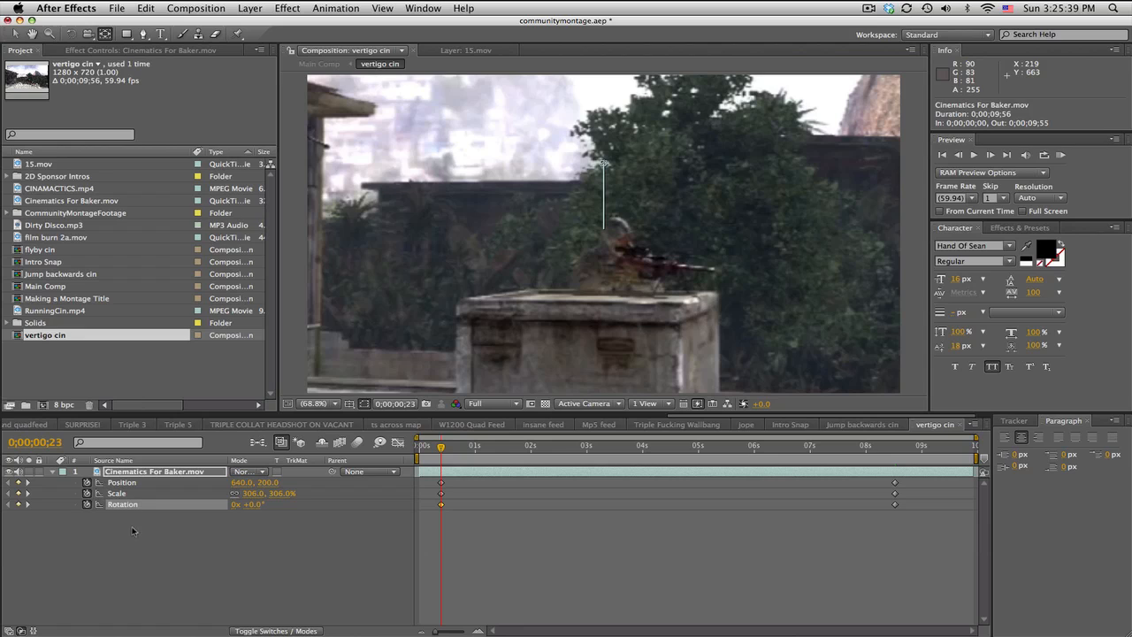
click(87, 483)
click(87, 494)
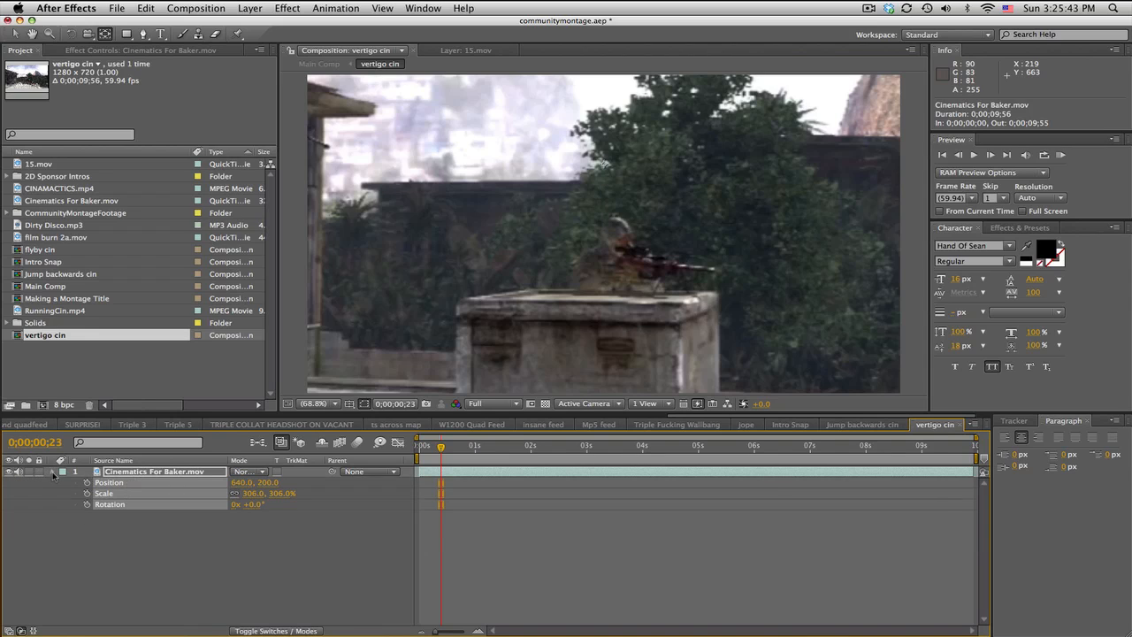
click(52, 473)
click(241, 484)
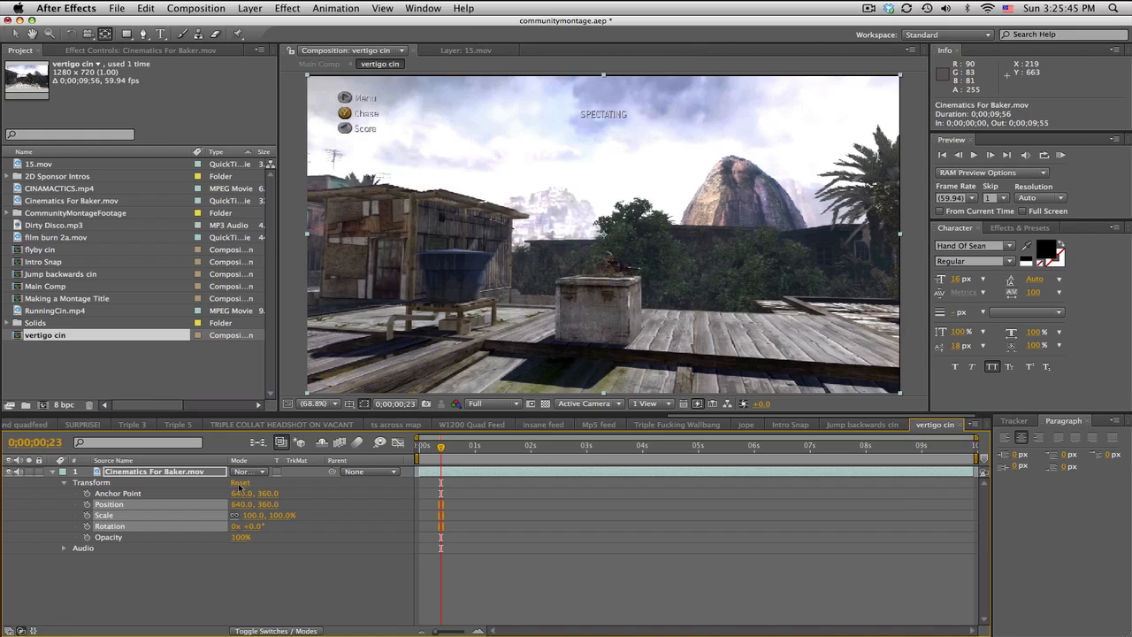
click(193, 473)
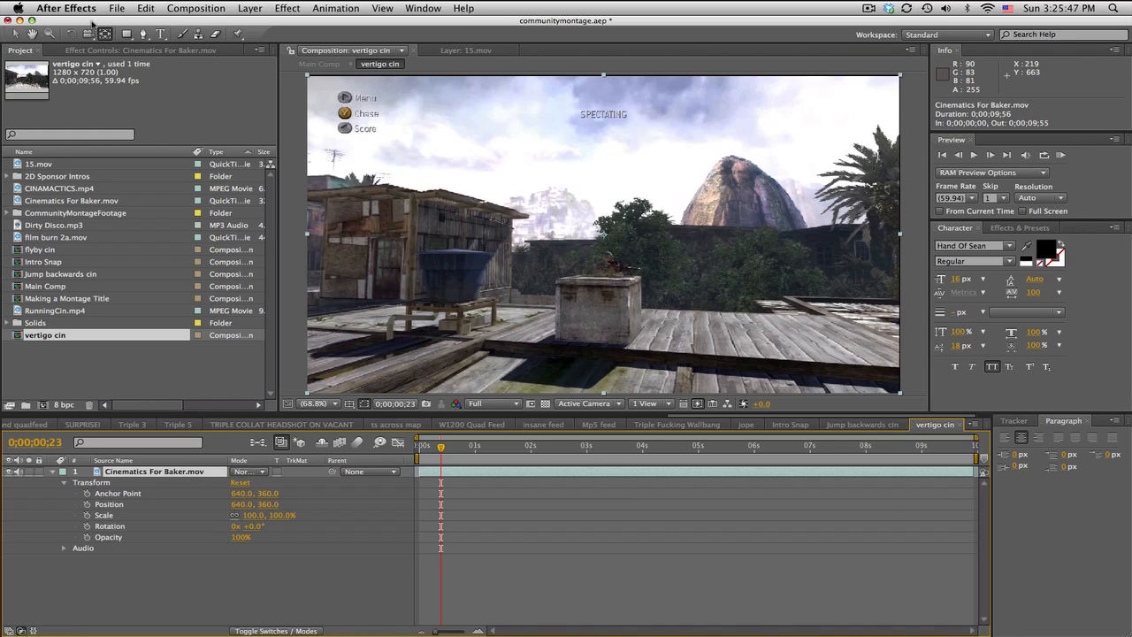
drag(606, 235, 611, 254)
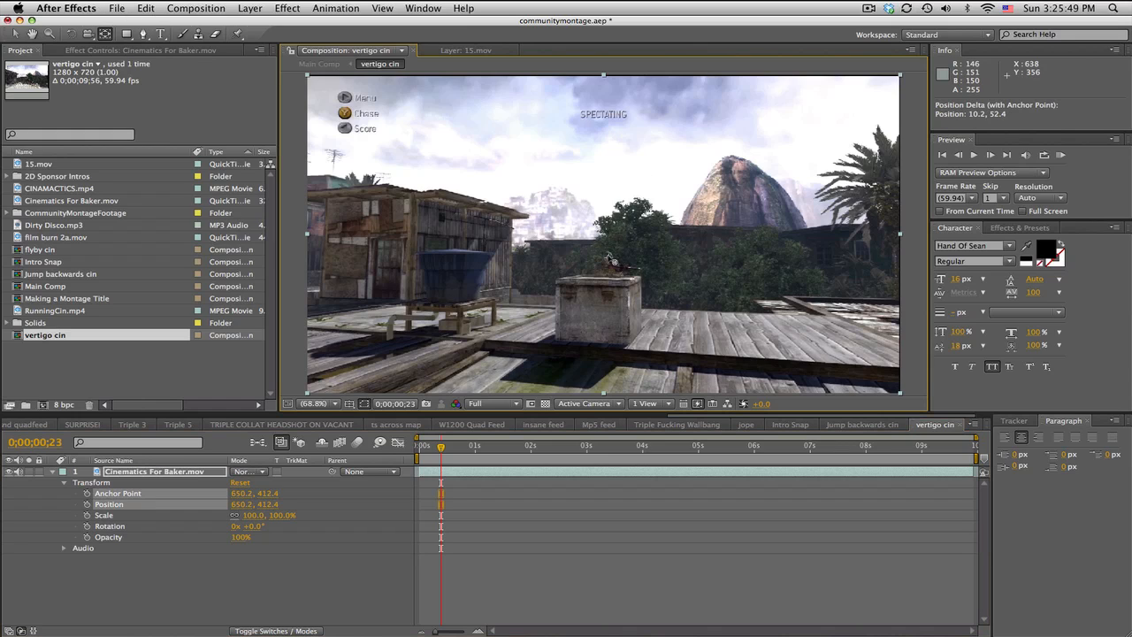
Add Position, Scale and Rotation keyframes to the clip layer at 0;00;00;28 and 0;00;08;18.
drag(441, 449, 446, 448)
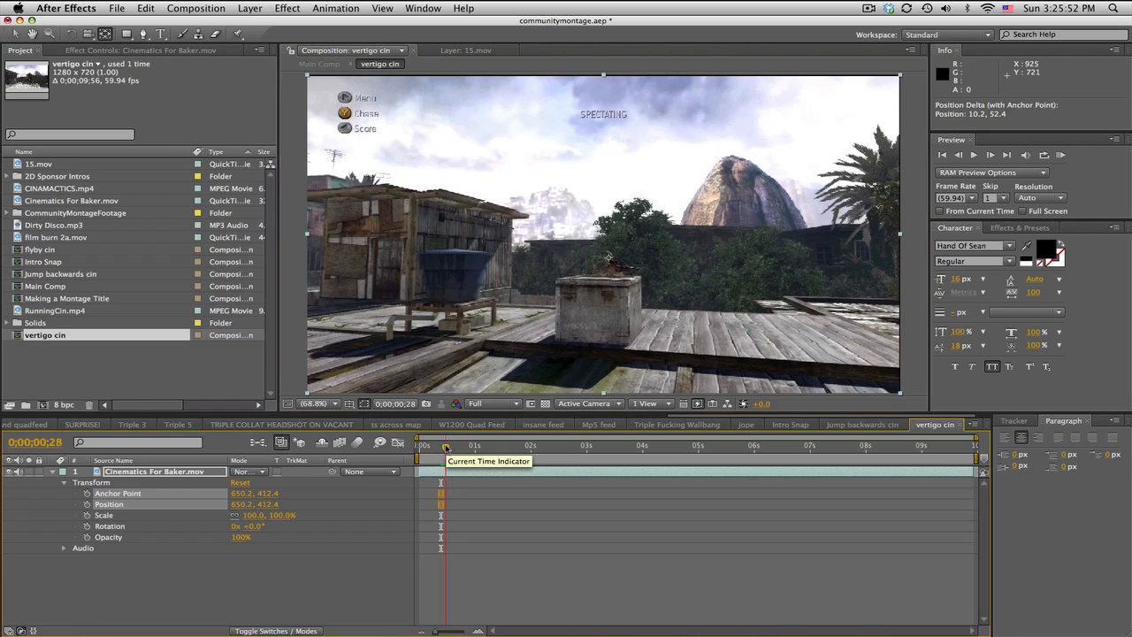
click(86, 515)
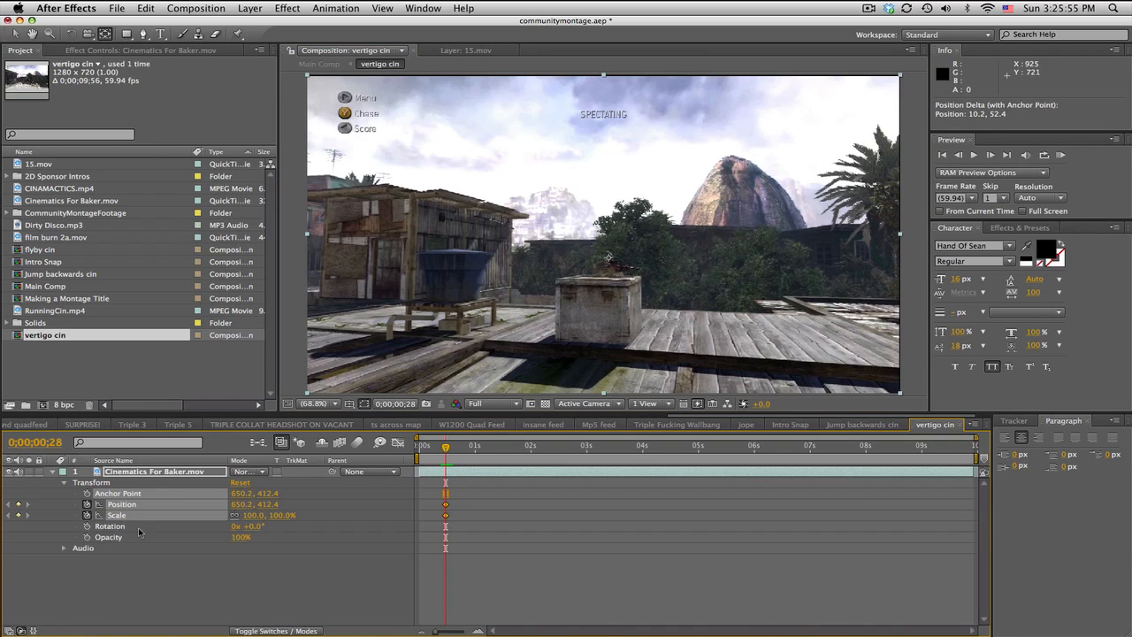
click(86, 526)
drag(850, 456, 883, 453)
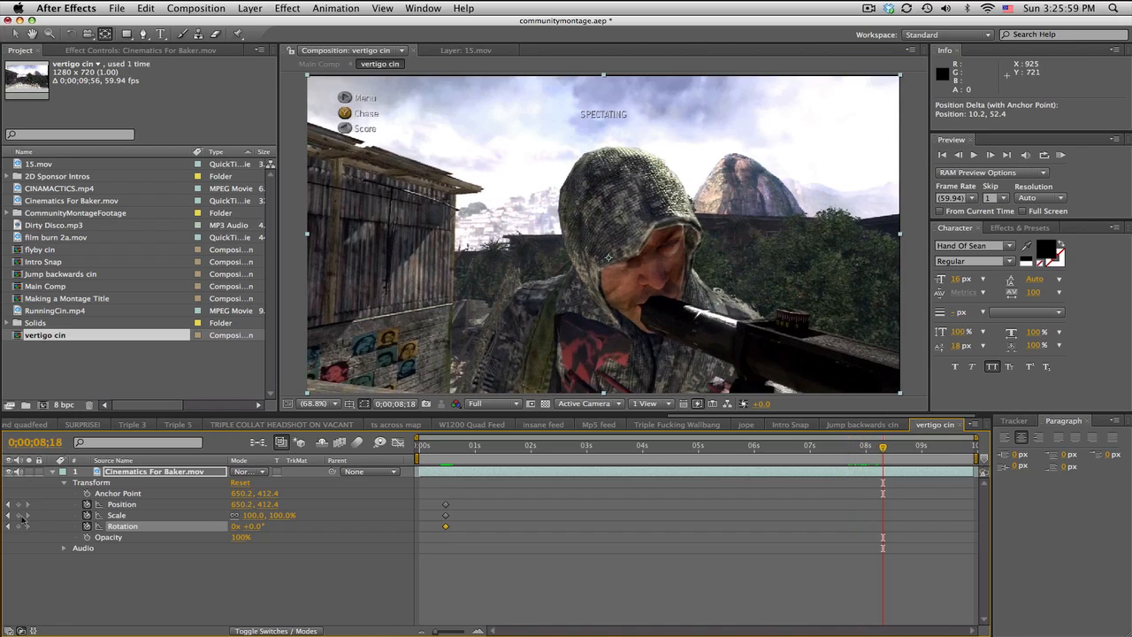
click(18, 504)
click(18, 515)
click(18, 526)
At the 0;00;00;28 keyframes, set Scale to 342%, Rotation to -13° and Position to 650.2, 365.4, and compare with the end frame.
click(447, 450)
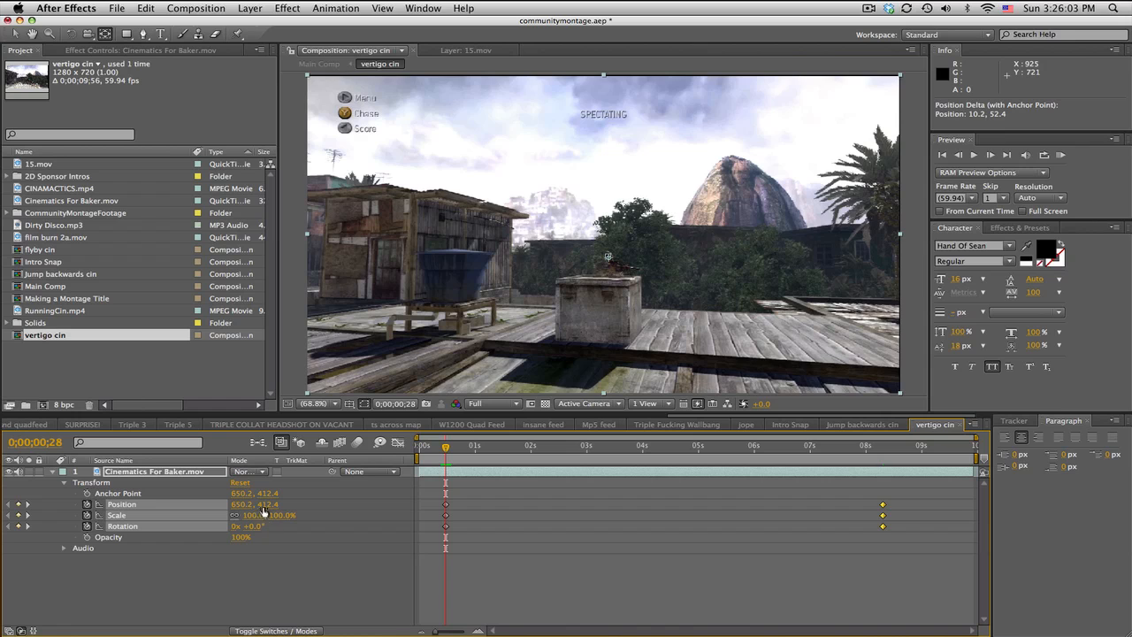
drag(285, 515, 241, 531)
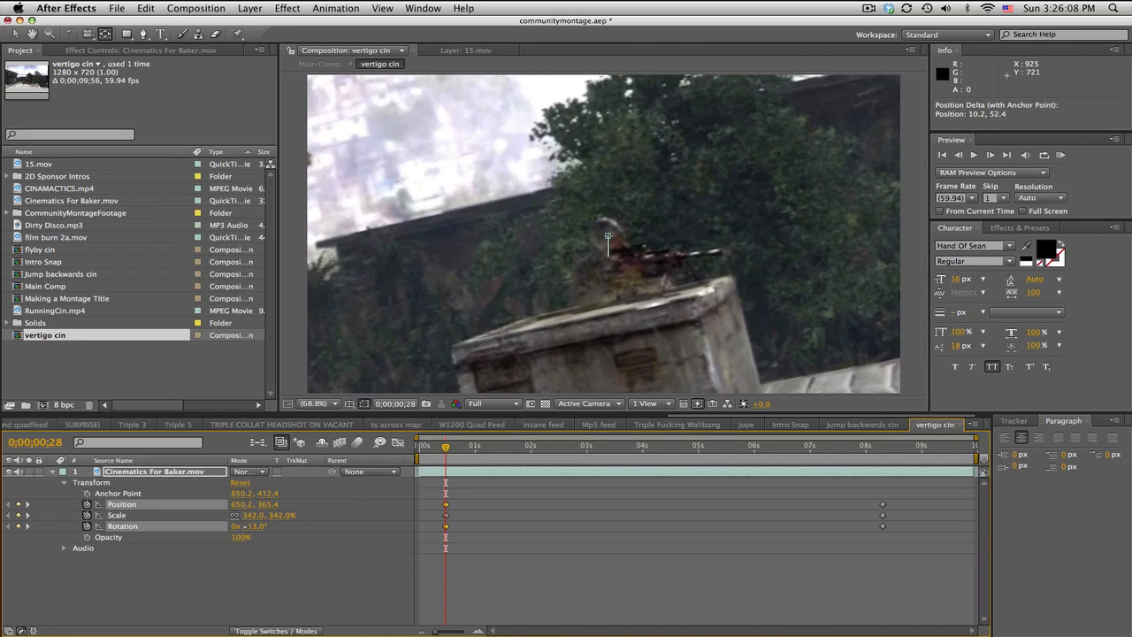
click(883, 448)
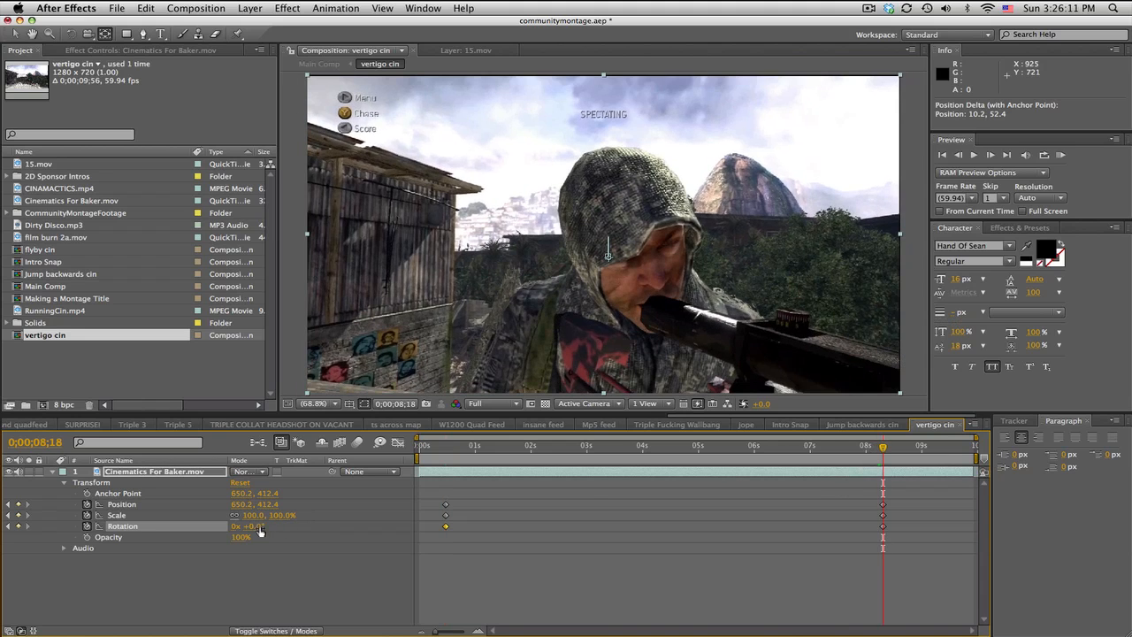
click(448, 449)
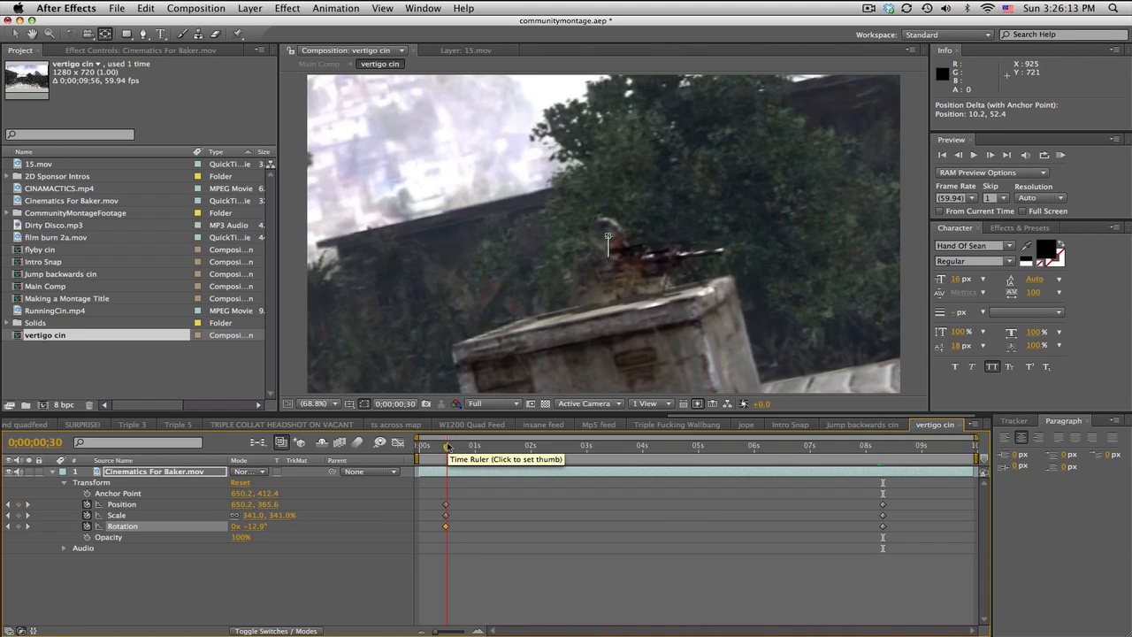
At the 0;00;08;18 keyframes, enlarge the clip, tilt it slightly clockwise and shift it upward, and scrub through the animation.
click(857, 446)
drag(867, 443, 883, 444)
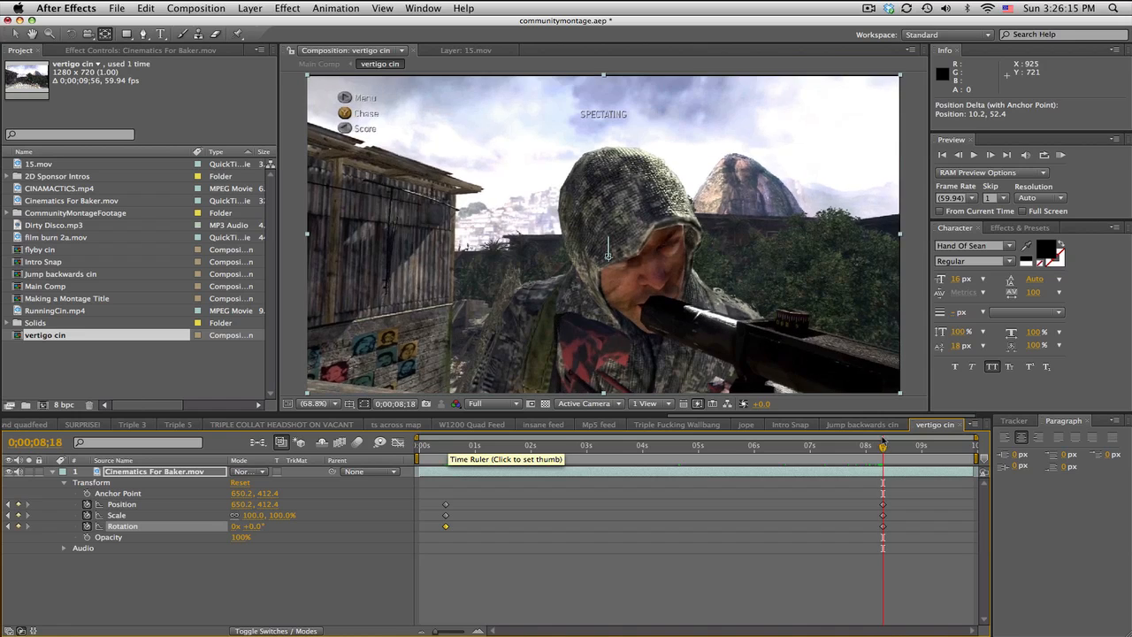
drag(253, 529, 242, 504)
drag(468, 454, 655, 453)
drag(724, 467, 857, 476)
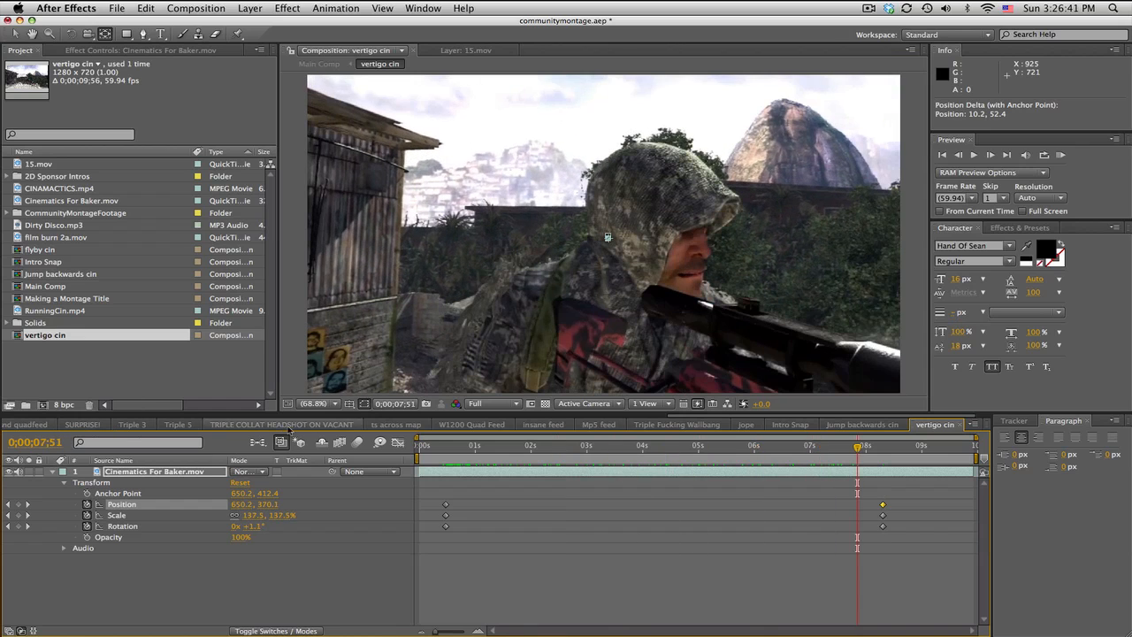
Return to the Main Comp timeline and shift the vertigo cin layer earlier so it starts at about 0;00;30;40.
scroll(177, 425, up, 5)
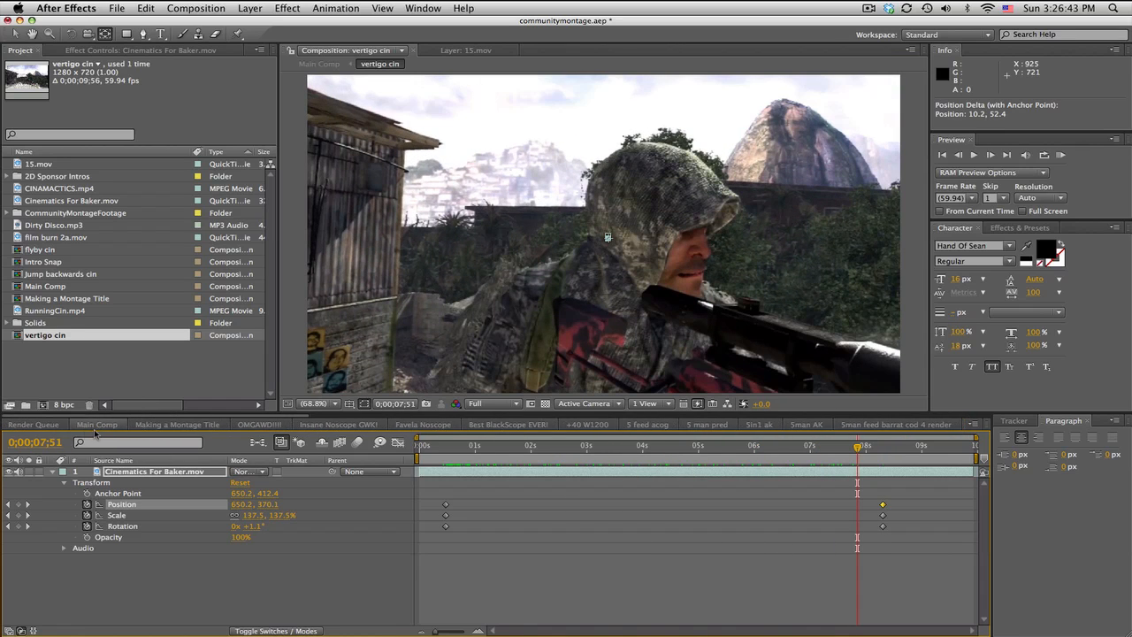
click(95, 427)
drag(718, 447, 739, 447)
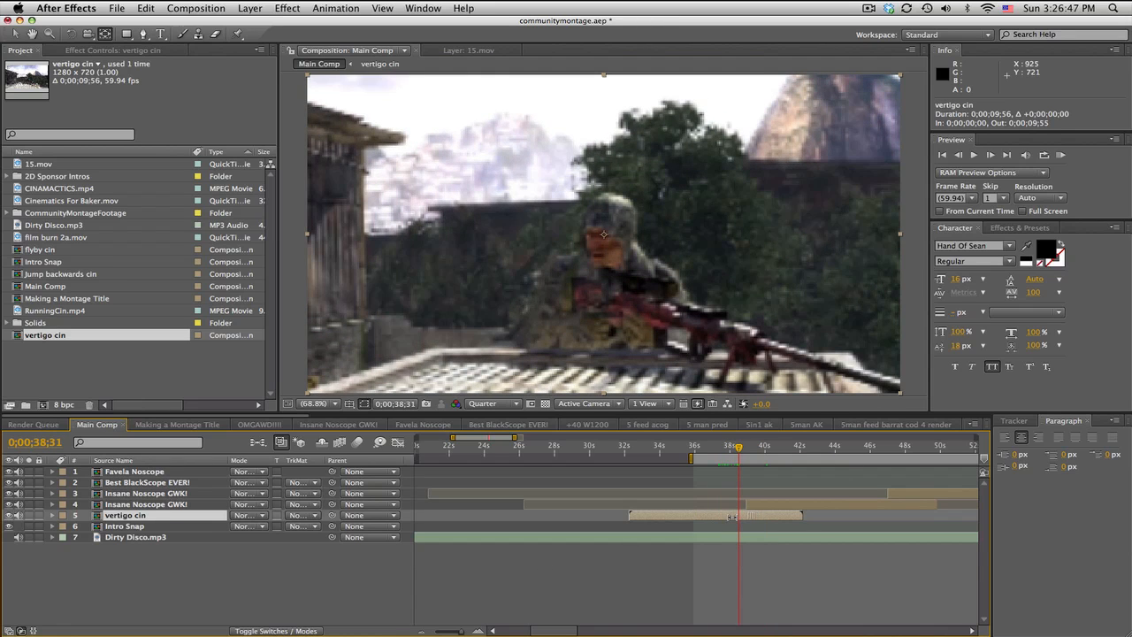
click(16, 33)
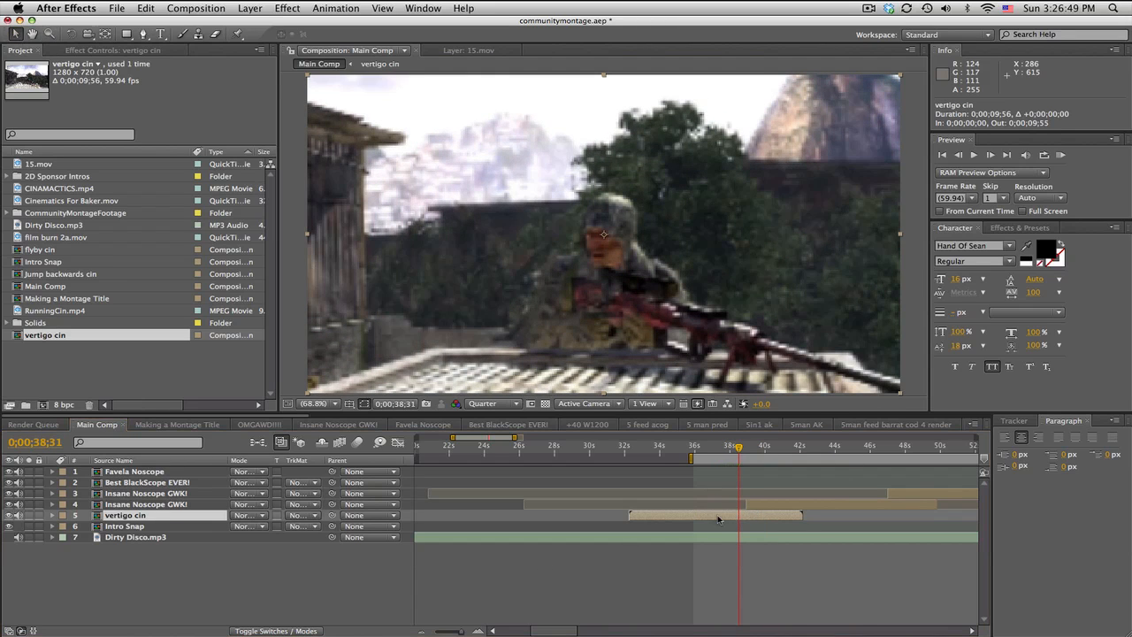
drag(719, 520, 693, 520)
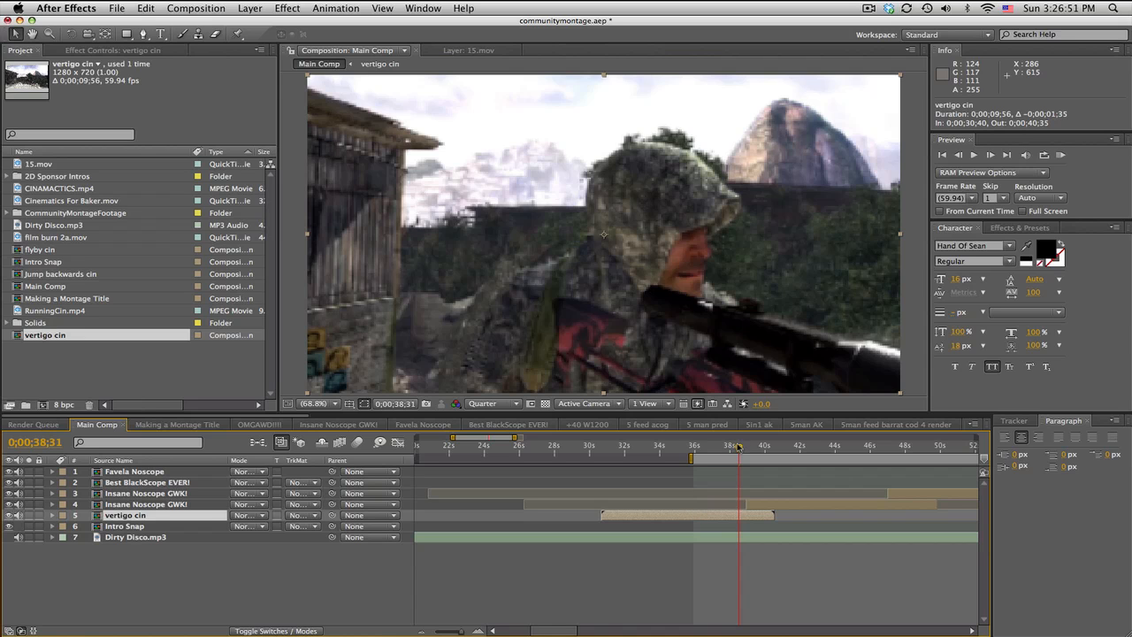
Trim the start of the lower Insane Noscope GWK! layer to about 0;00;40 and shift vertigo cin to start at 0;00;32;03.
mouse_move(738, 446)
mouse_down()
mouse_move(773, 451)
mouse_move(743, 452)
mouse_up()
click(769, 506)
drag(755, 520, 780, 521)
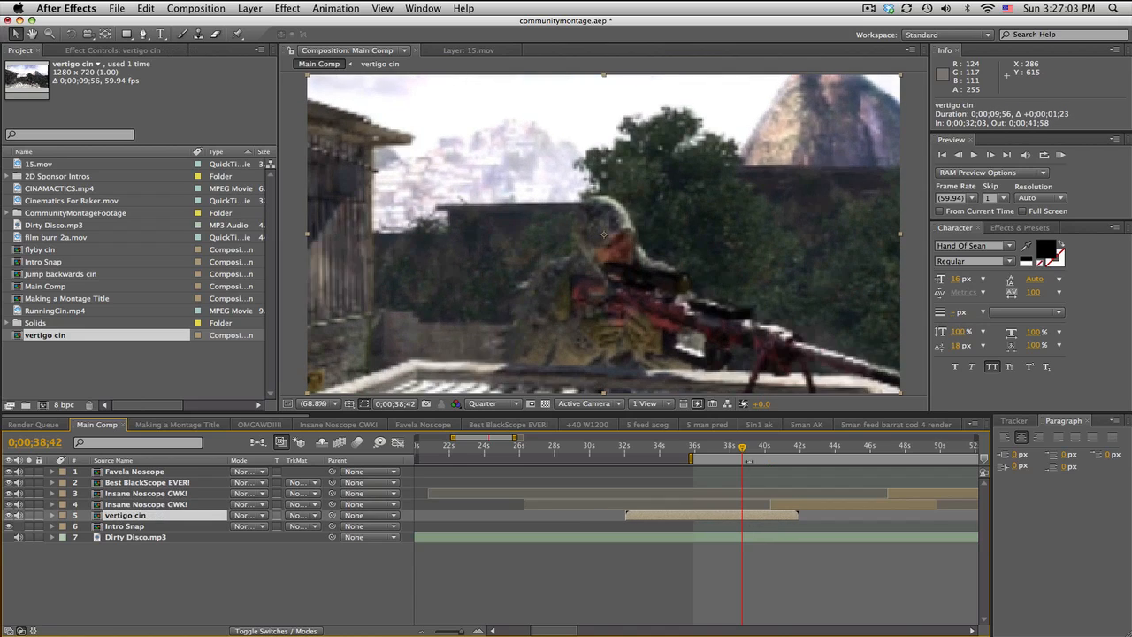
Scrub to 0;00;40;51, inspect the matching frame inside the vertigo cin composition, and return to Main Comp.
drag(743, 451, 779, 451)
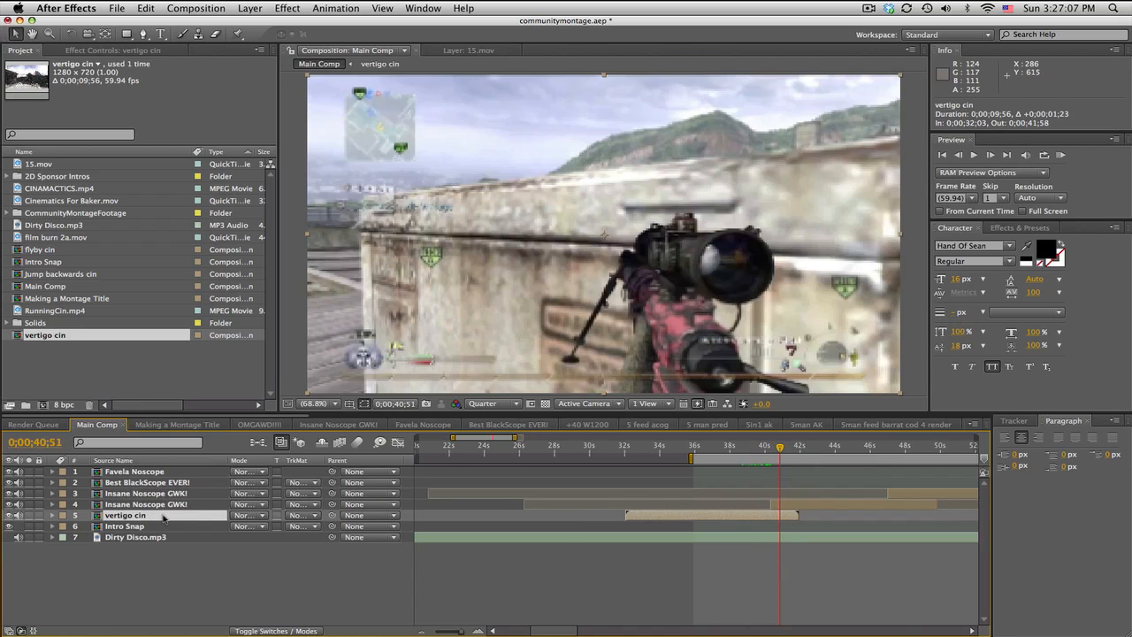
double_click(163, 515)
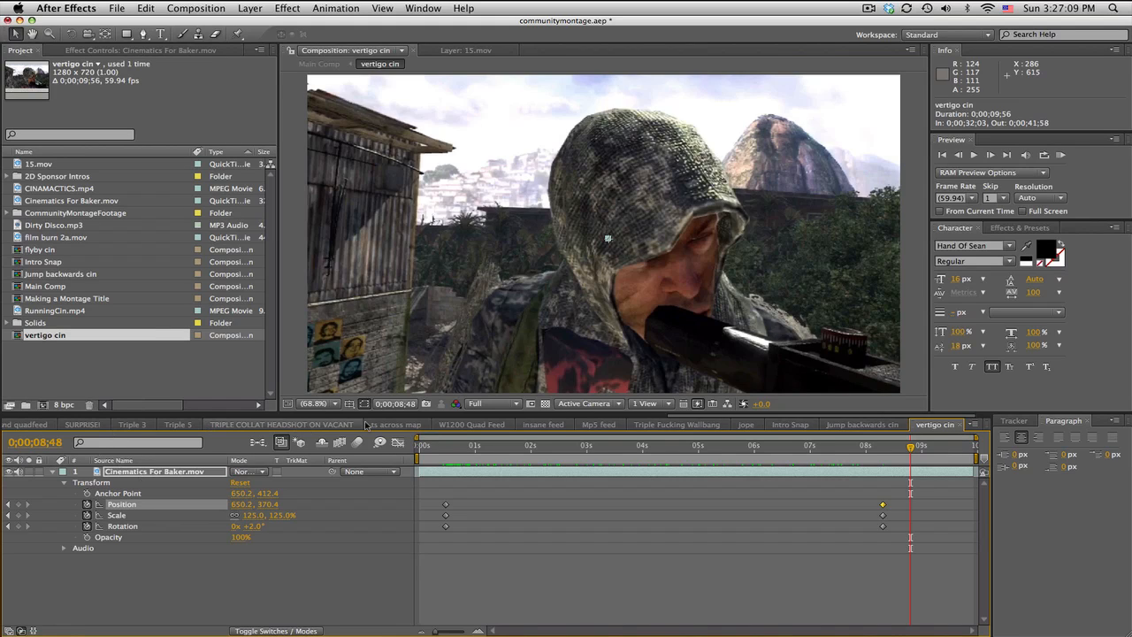
click(698, 424)
drag(696, 417, 88, 425)
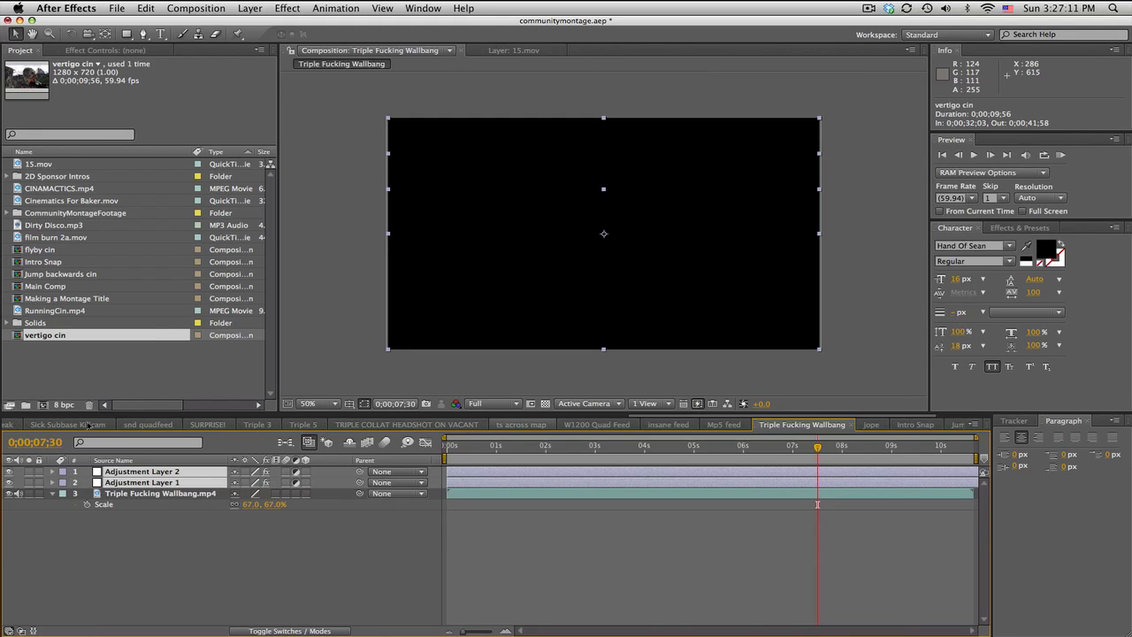
drag(693, 416, 93, 430)
click(95, 428)
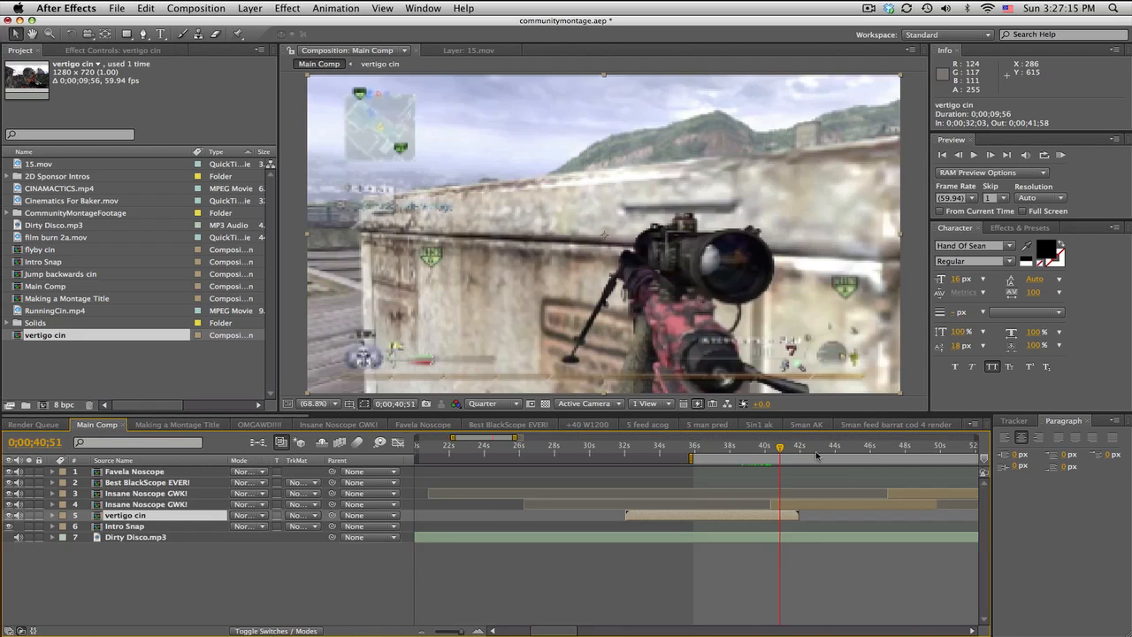
Locate the cut to the noscope clip near 0;00;40;17 and shift vertigo cin slightly earlier to start at 0;00;31;47.
drag(779, 447, 771, 447)
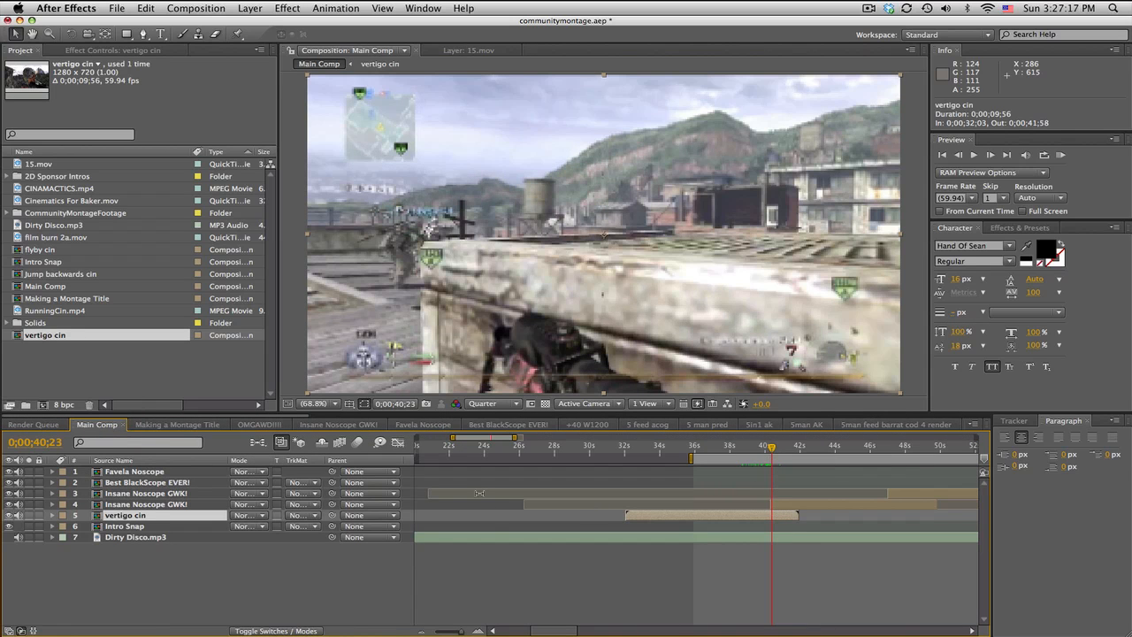
click(765, 449)
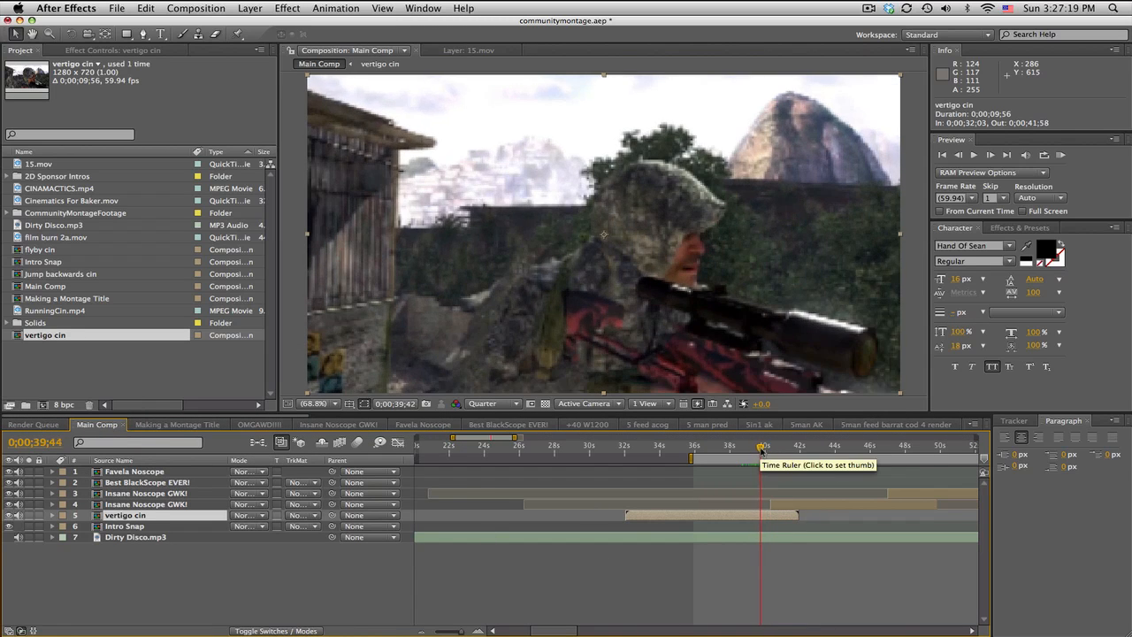
mouse_move(767, 450)
mouse_down()
mouse_move(754, 450)
mouse_move(770, 451)
mouse_up()
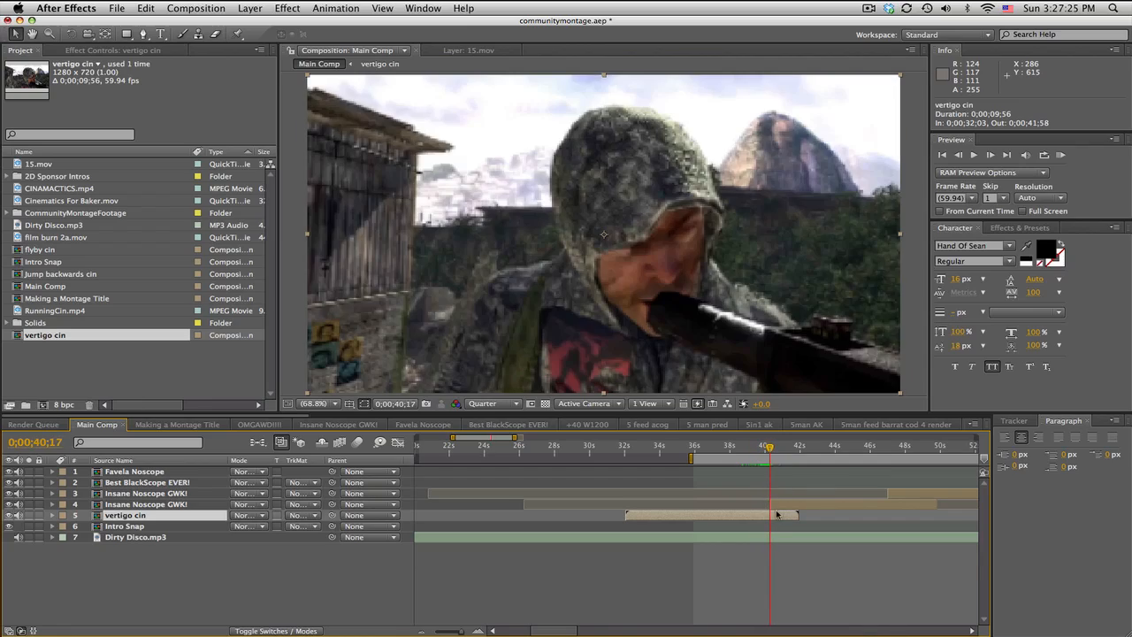
drag(777, 518, 772, 517)
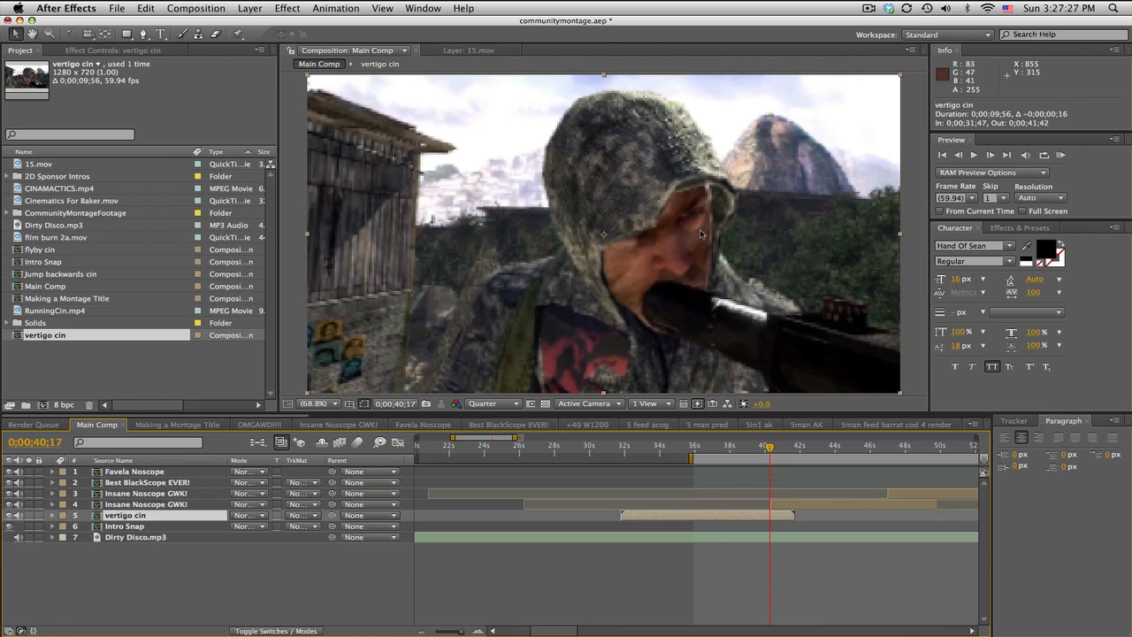
Set the preview resolution to Full and scrub through the noscope clip following the vertigo shot, up to 0;00;45;44.
click(470, 416)
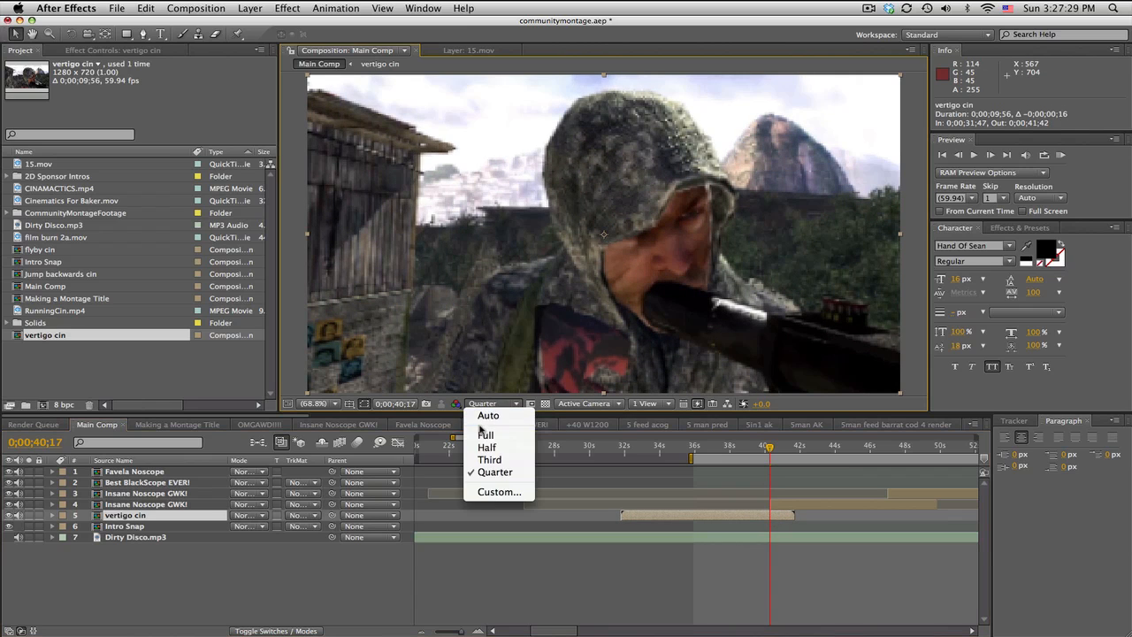
click(487, 434)
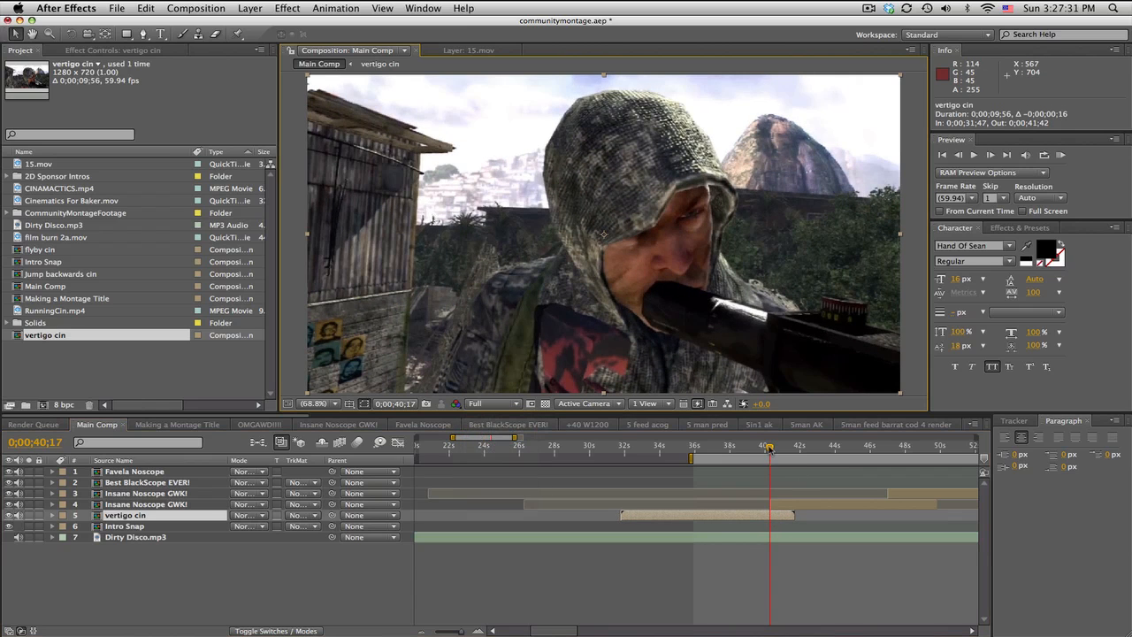
drag(769, 448, 813, 451)
click(865, 448)
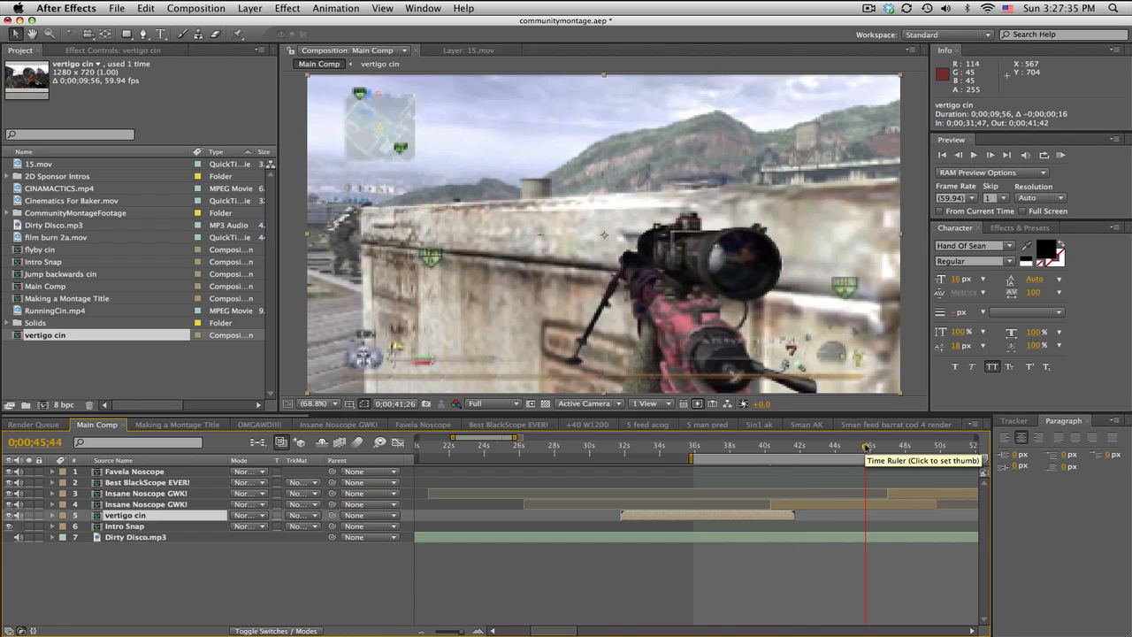
click(816, 448)
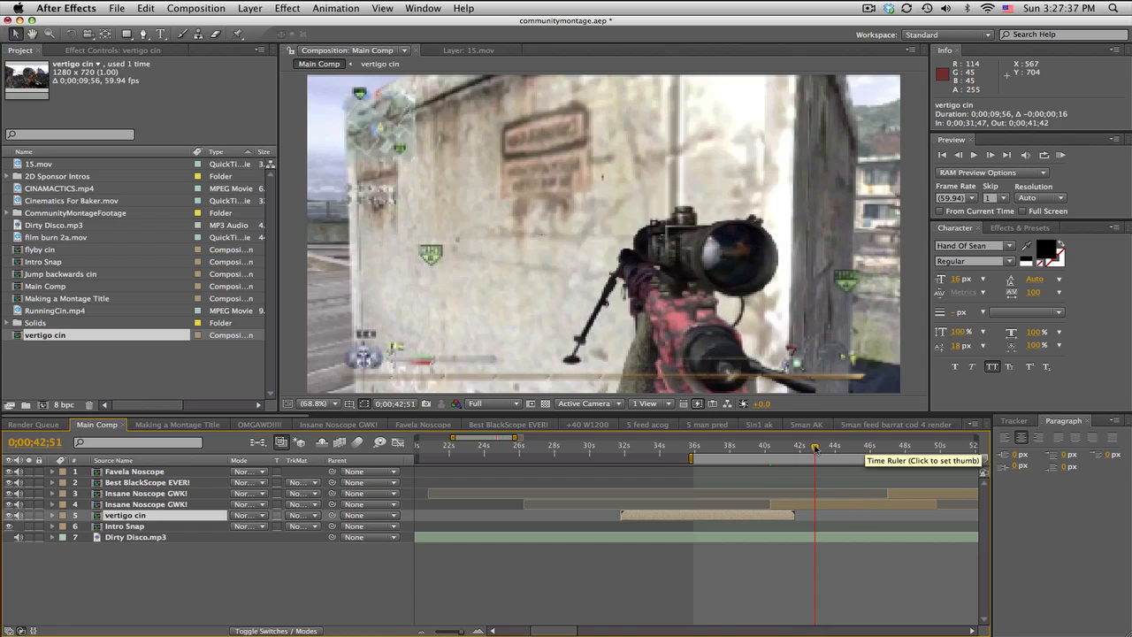
click(829, 447)
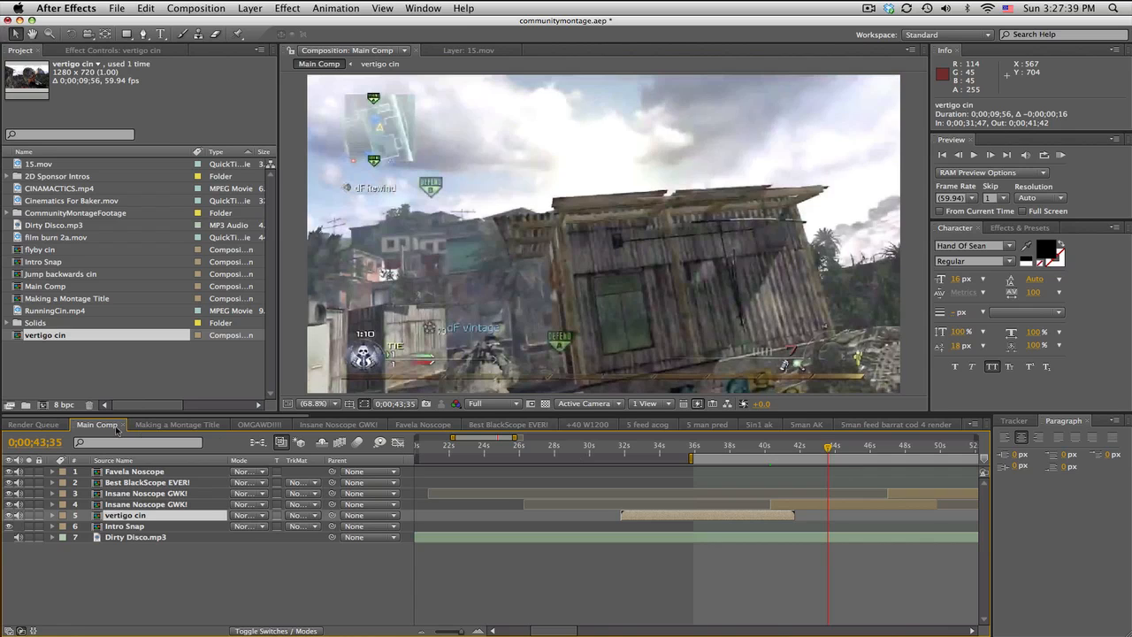
Widen the visible time range to 0;00;00;00 through 0;01;01;46 and scrub the opening from the Intro Snap to 0;00;04;16.
drag(516, 438, 533, 438)
drag(453, 438, 429, 445)
click(425, 446)
click(428, 447)
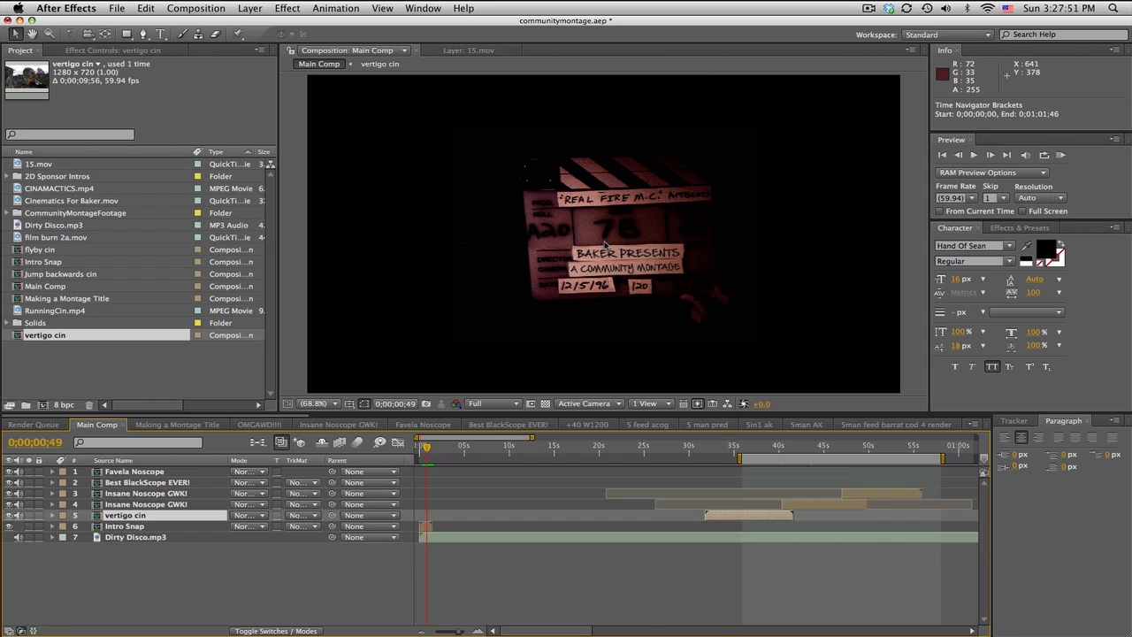
drag(425, 448, 459, 448)
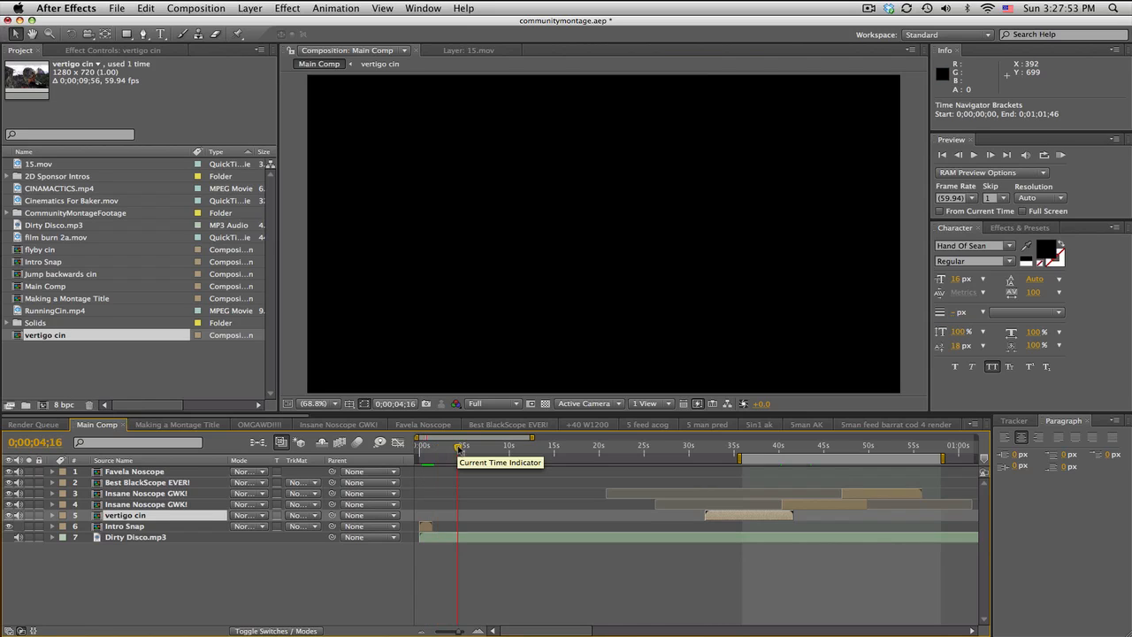